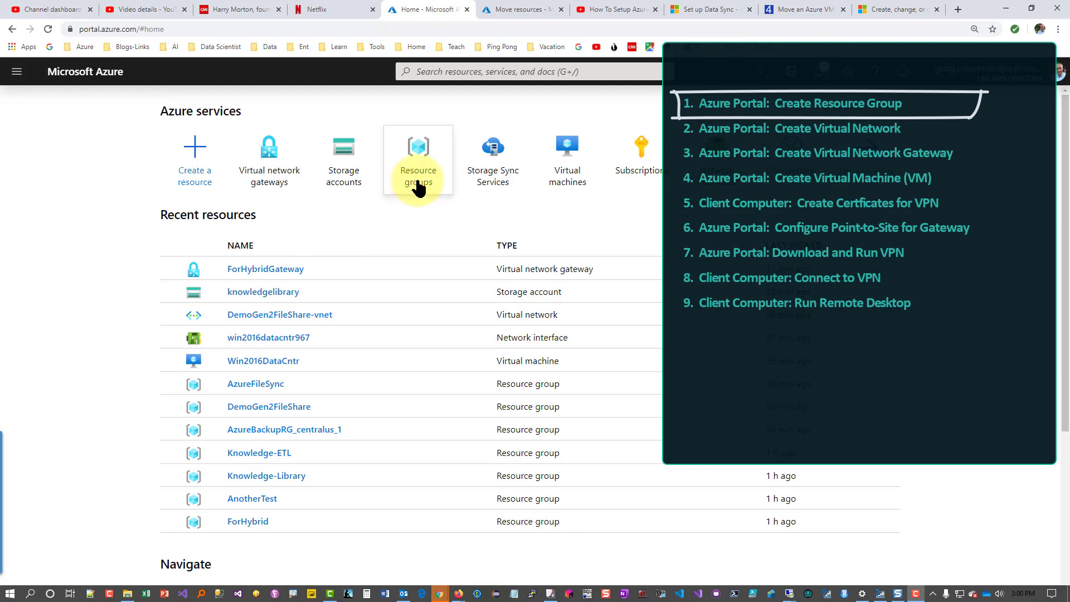
Create a resource group named OnPremVPNAndSync in the (US) Central US region and open it
click(415, 183)
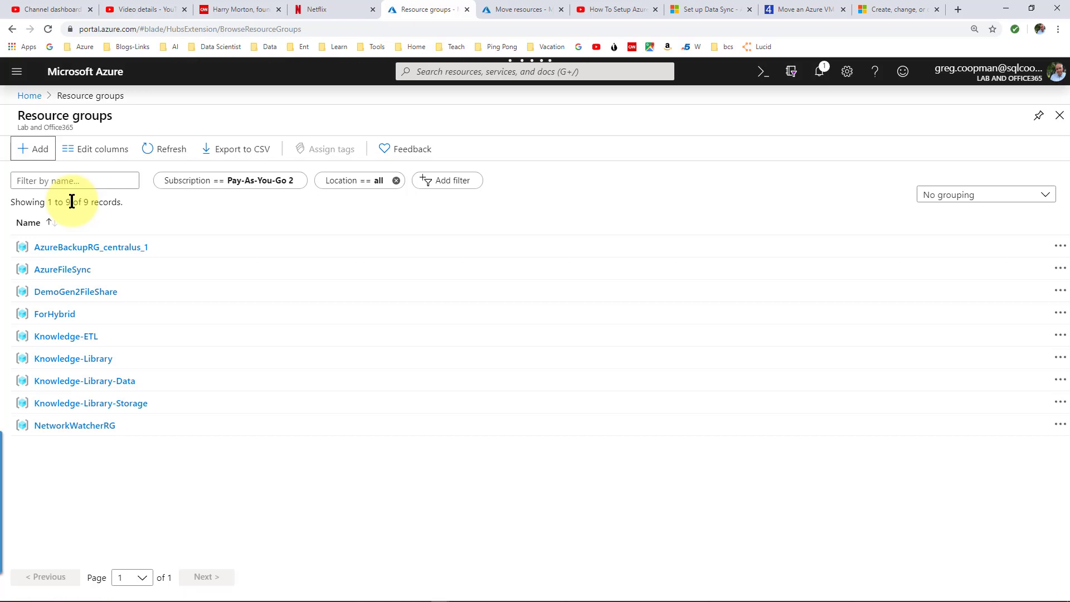
key(Return)
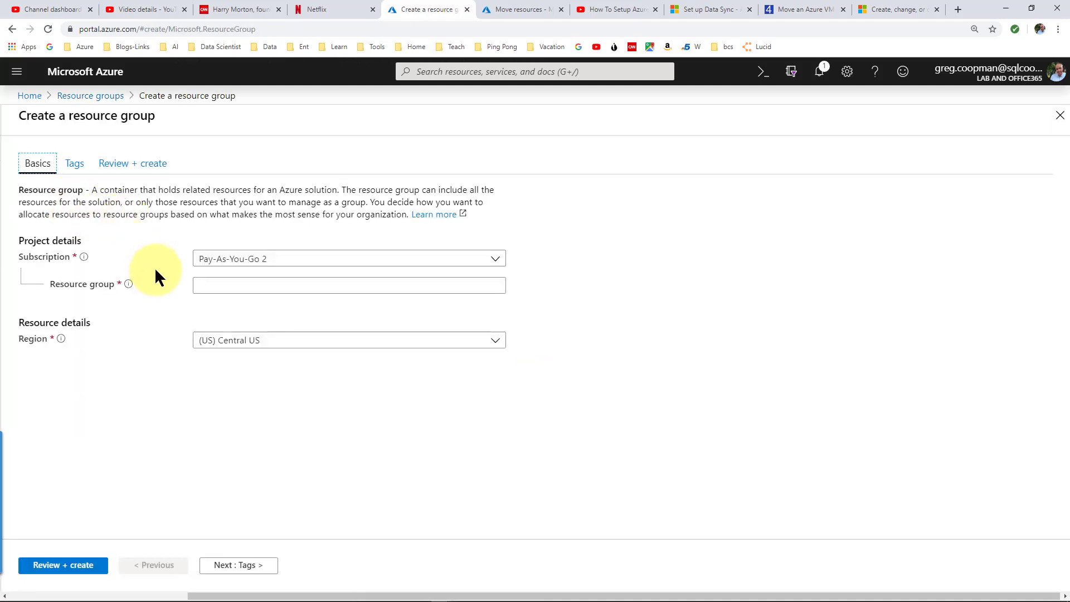
click(214, 288)
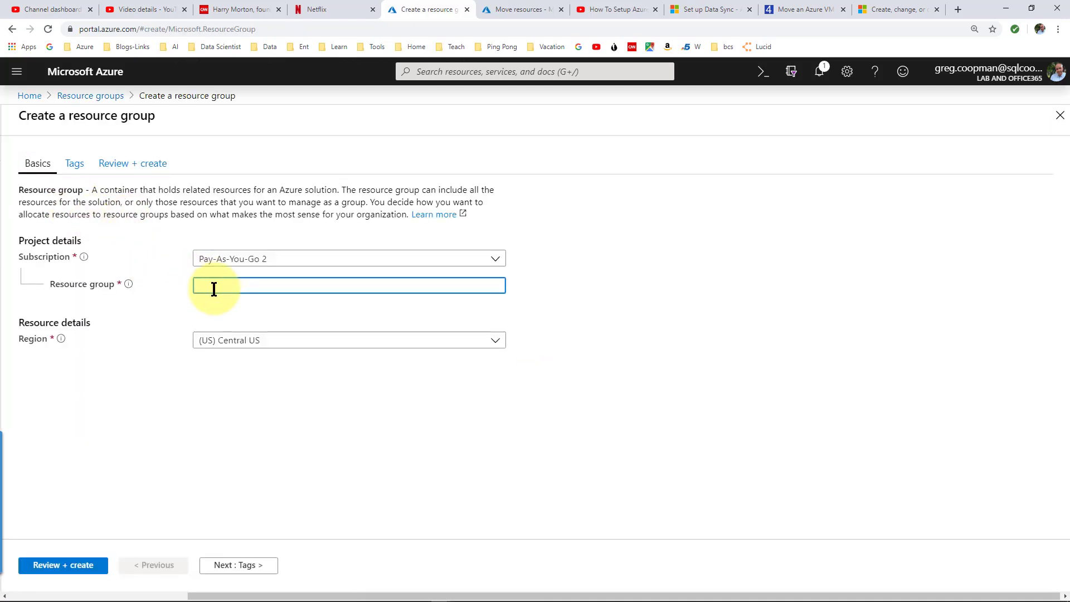
text(OnPremVPNAndSync)
key(Tab)
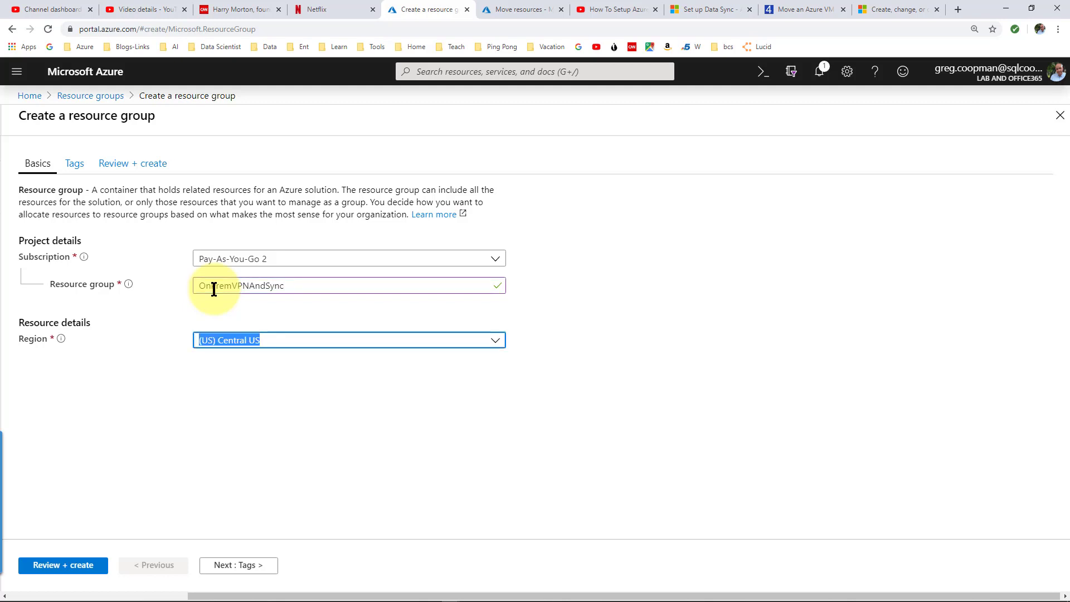
click(74, 568)
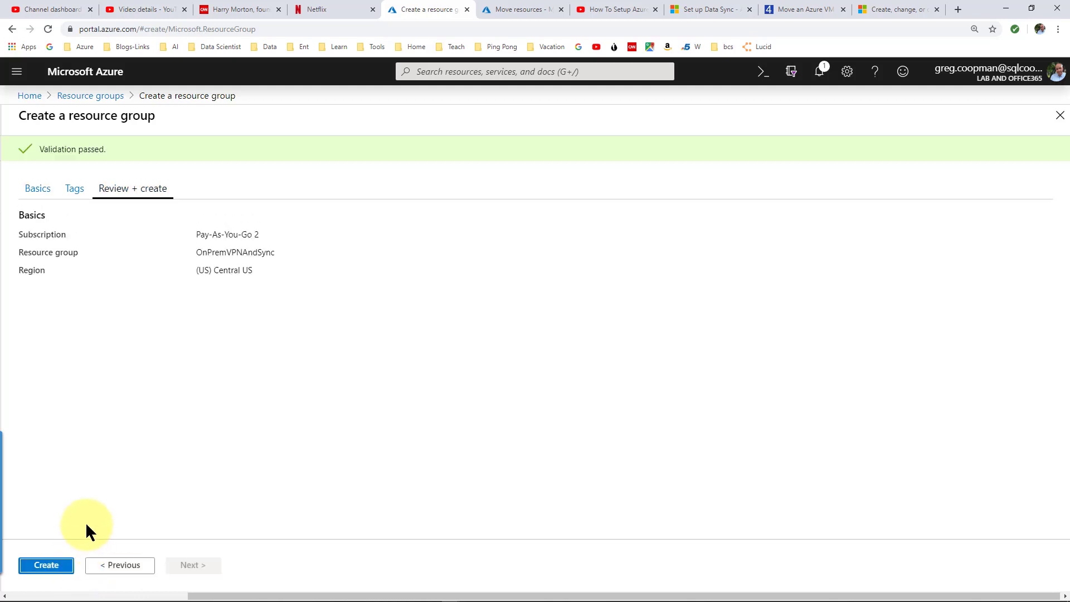
click(60, 562)
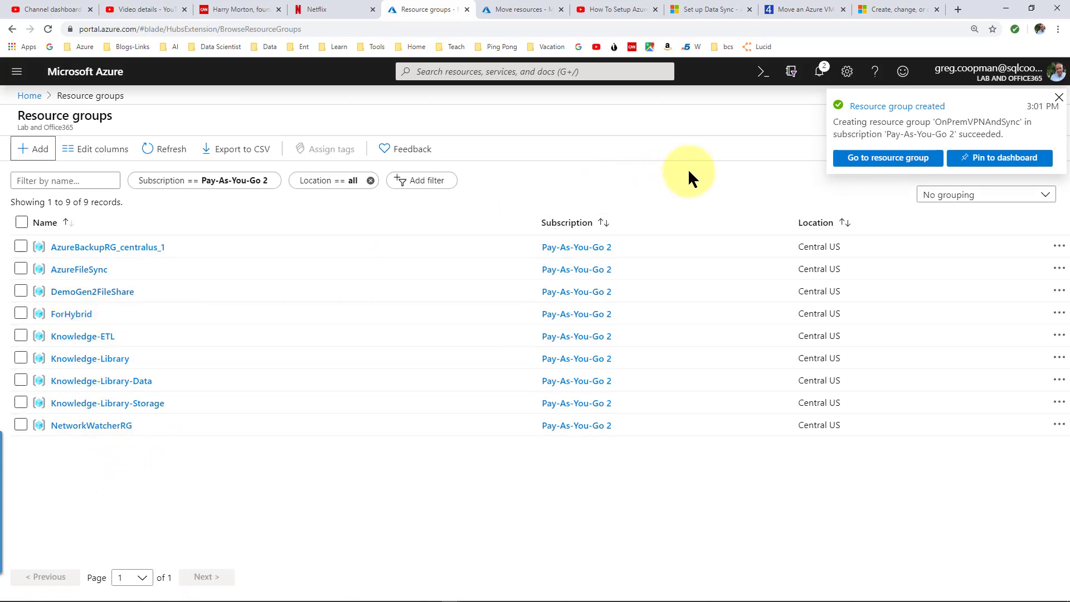
click(883, 159)
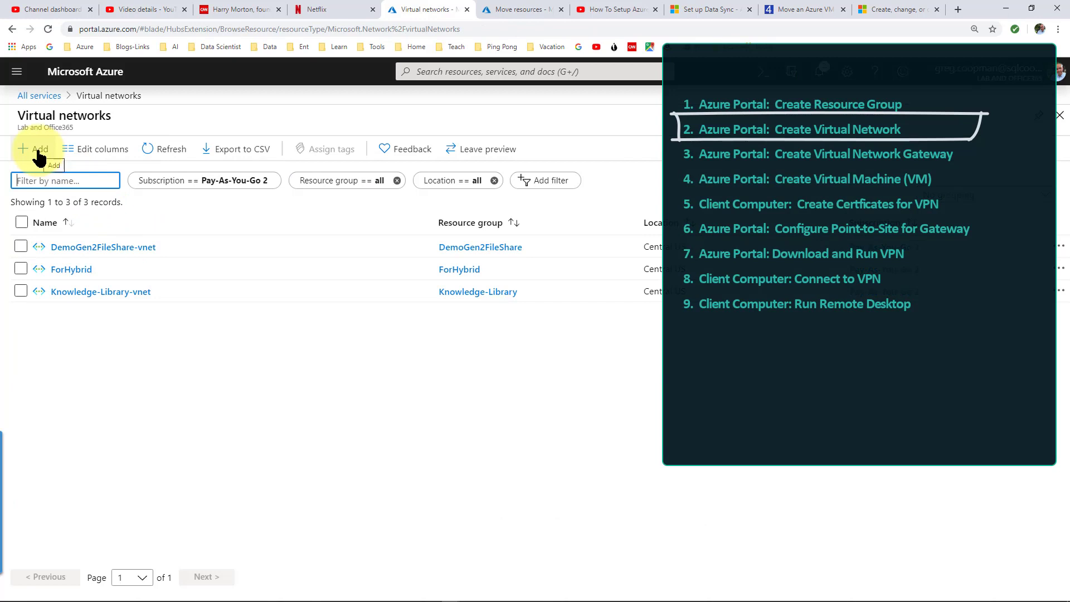
Start a new virtual network named OnPremVPNandSync_Network and assign it to the OnPremVPNAndSync resource group
click(31, 149)
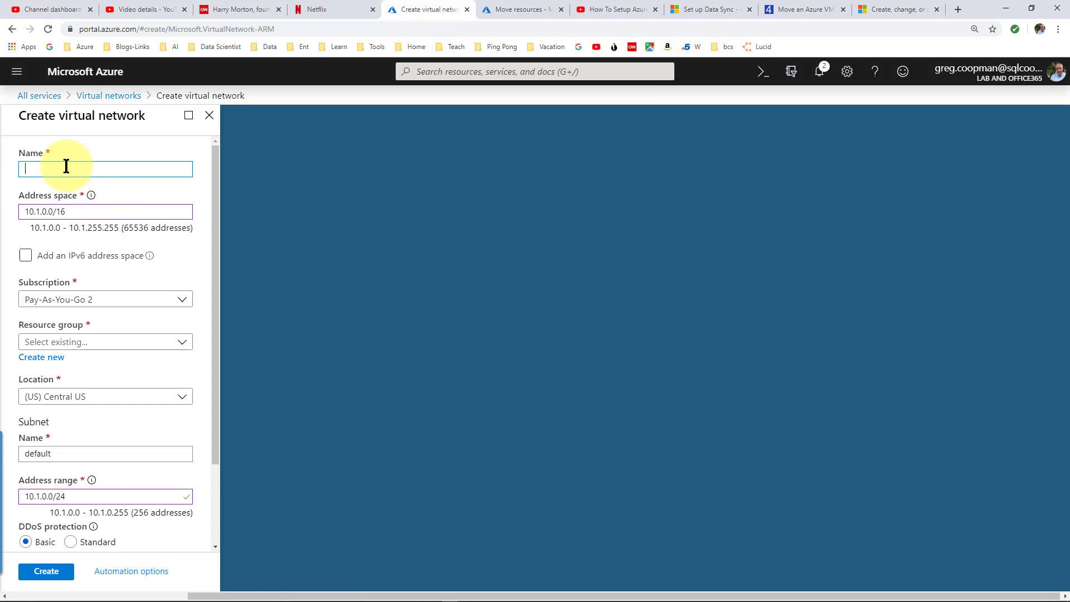
text(OnPremVPNandSync_Network)
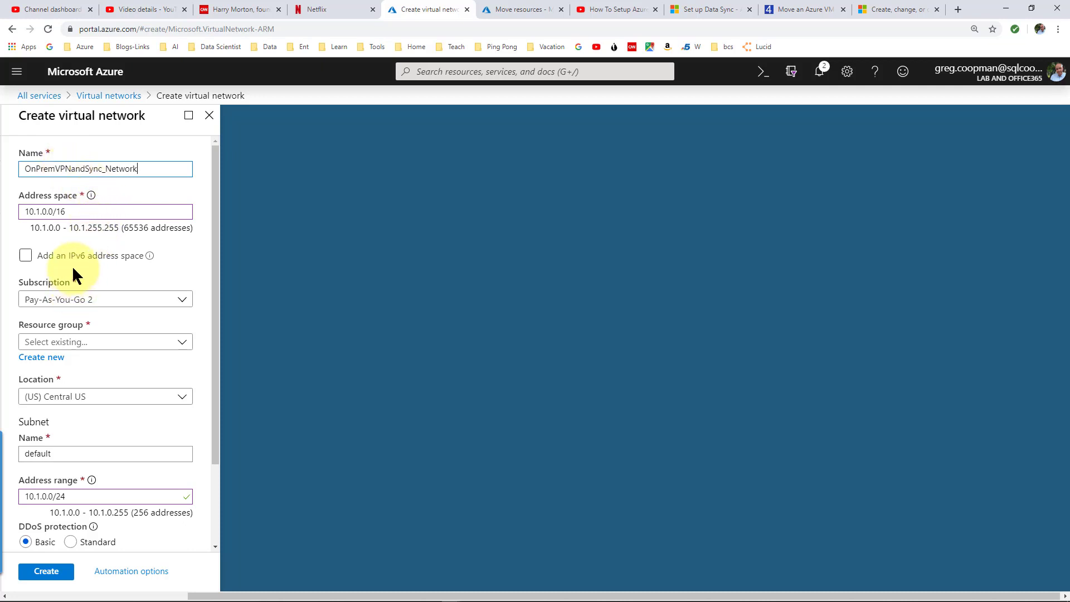
click(182, 342)
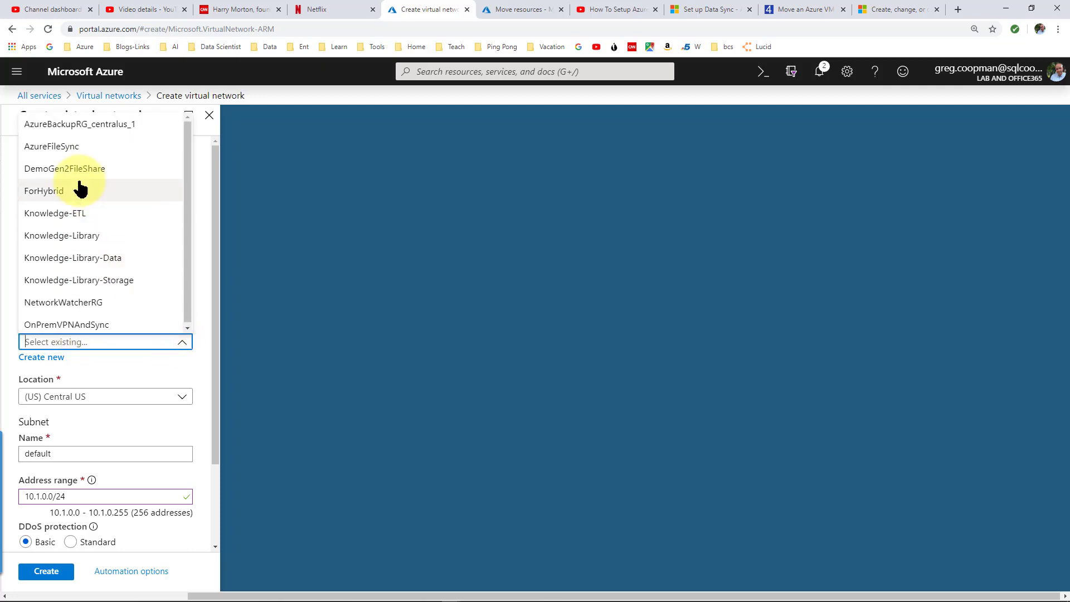
click(67, 325)
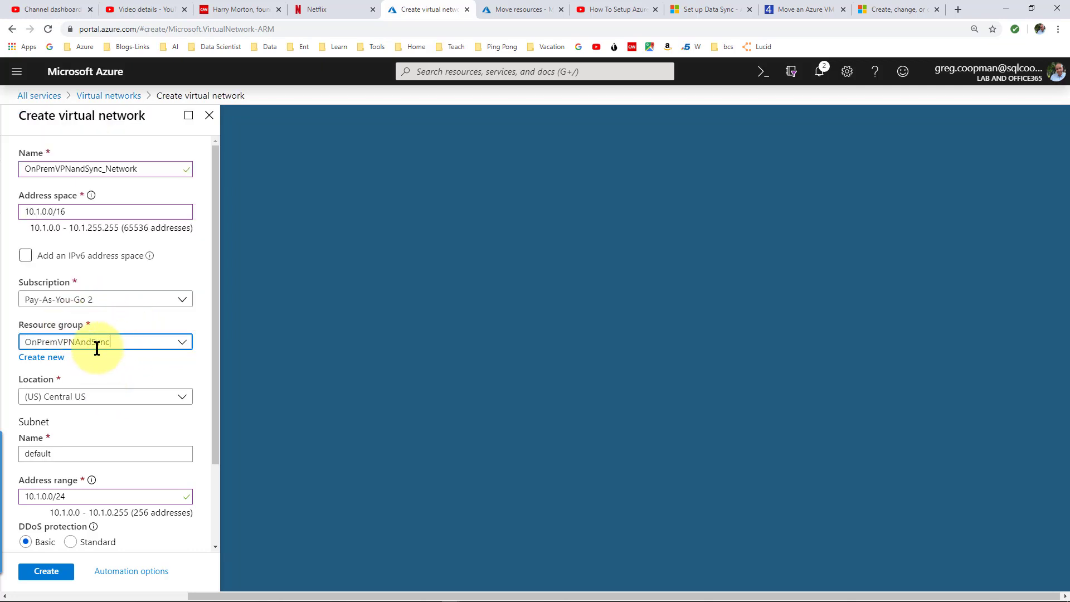
Copy the resource group name from the form and create the virtual network with the remaining default settings
drag(111, 343, 18, 342)
key(ctrl+c)
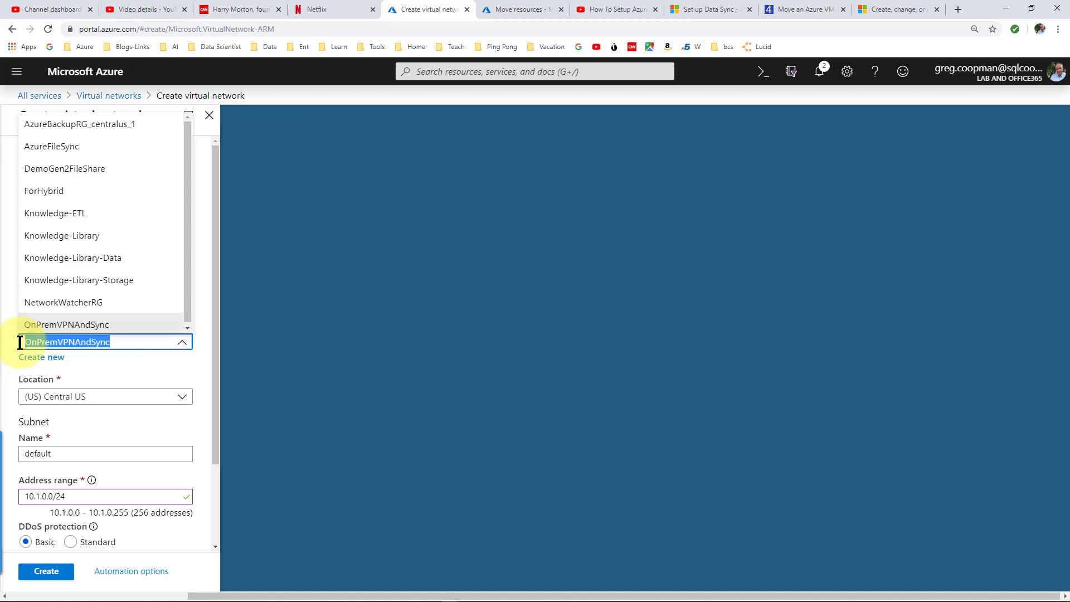
click(71, 421)
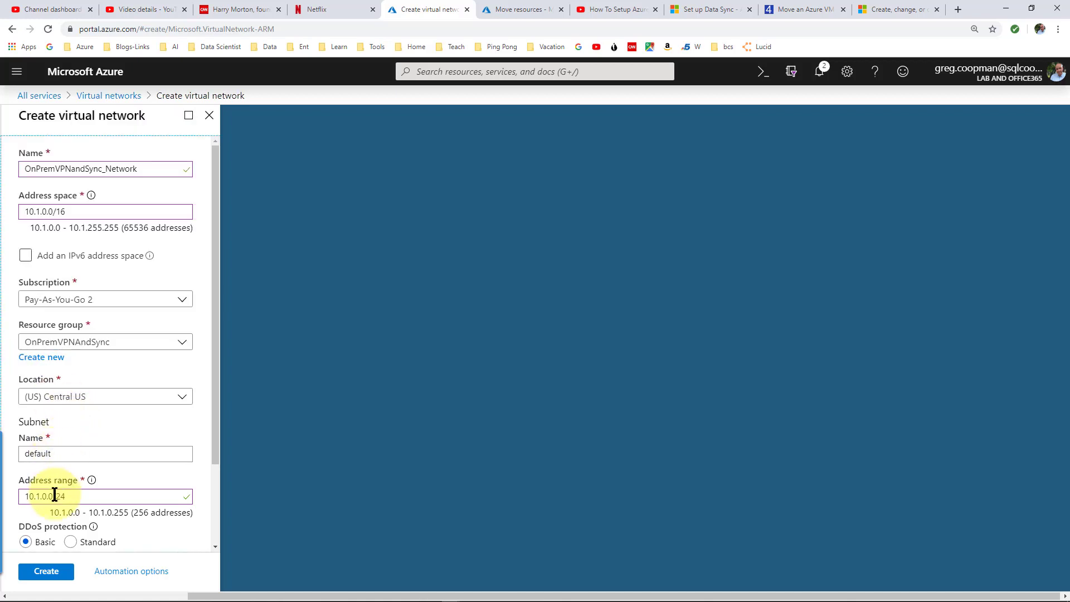
drag(212, 443, 214, 510)
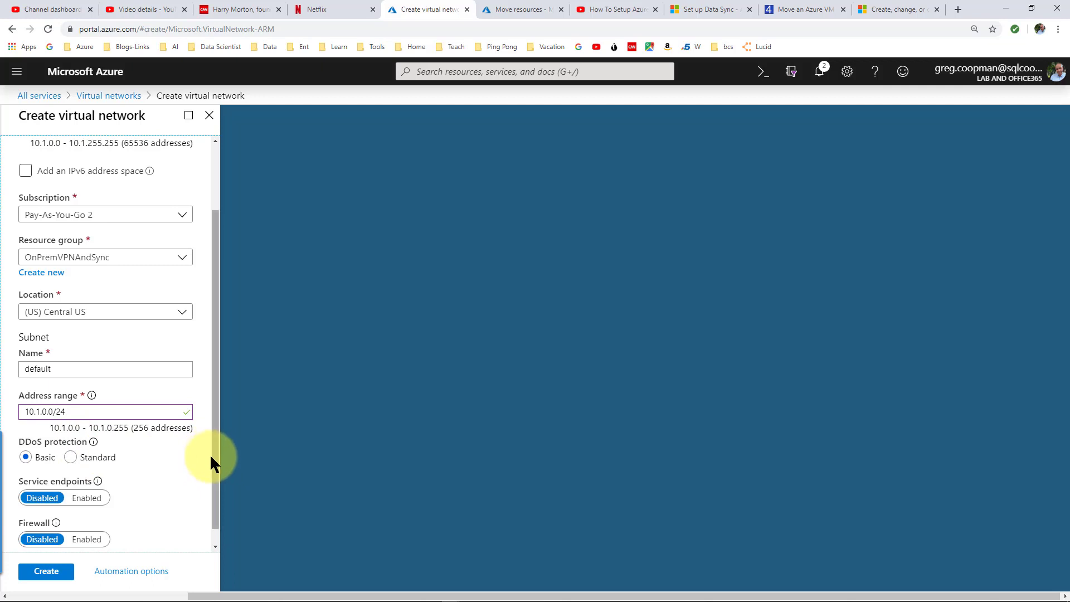
drag(210, 455, 213, 489)
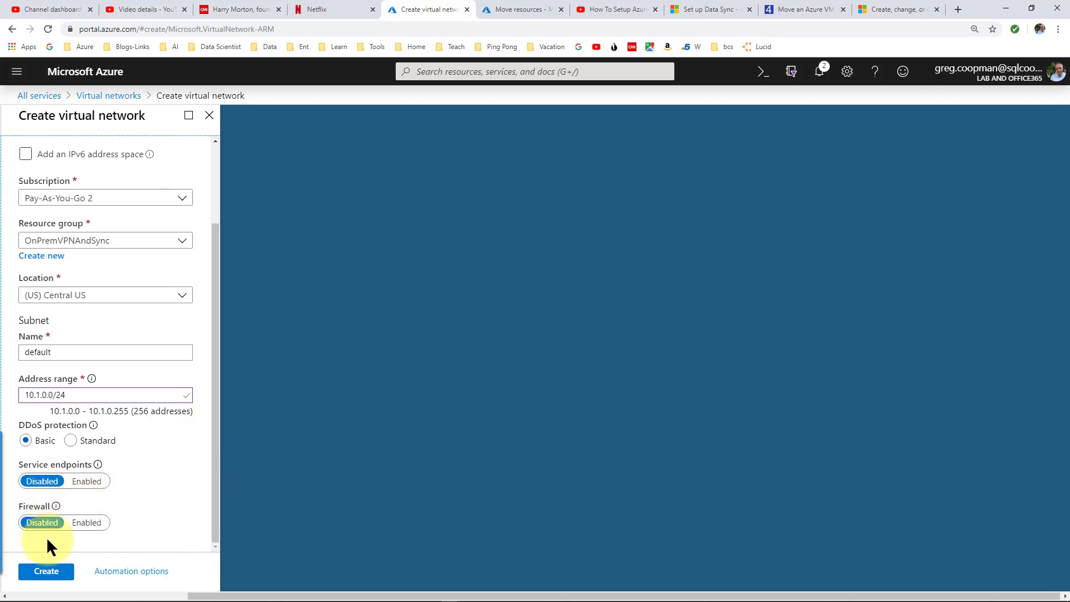
click(47, 573)
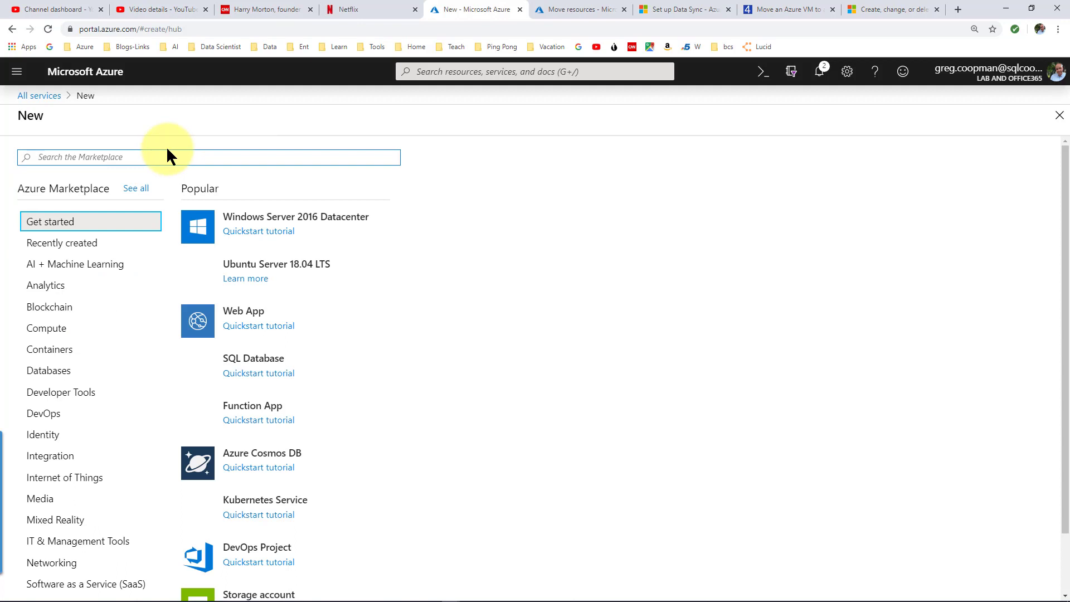
Find Virtual network gateway in the Marketplace and start creating one
click(164, 158)
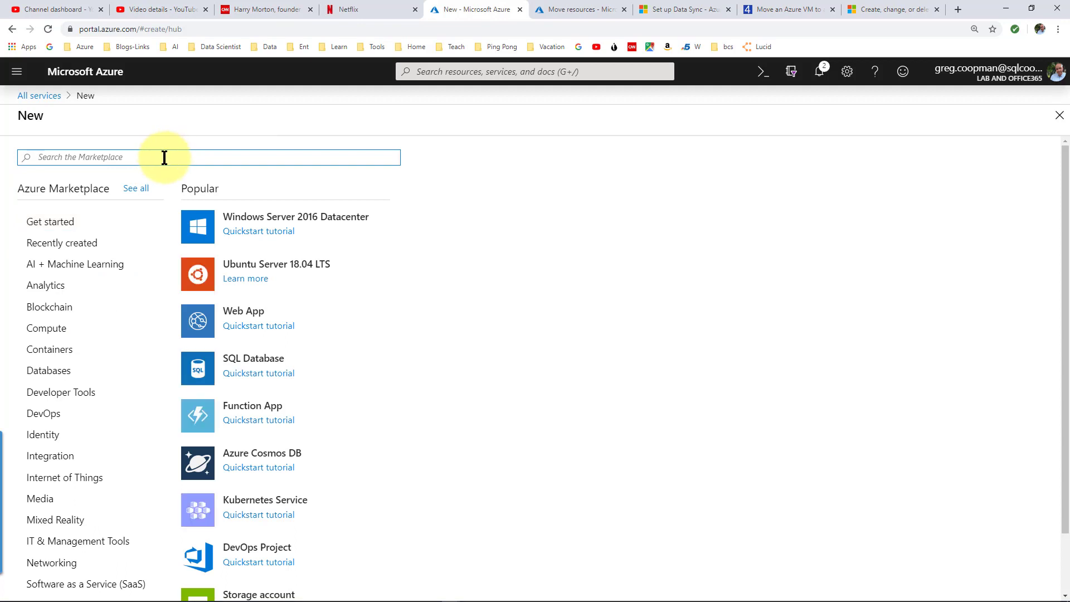
text(virtual )
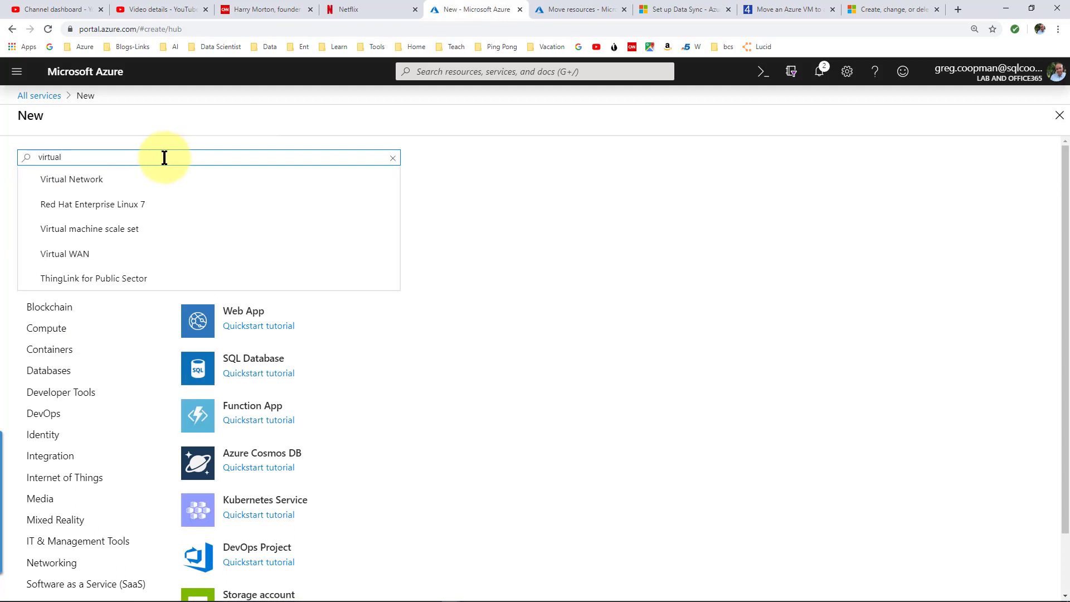
text(network g)
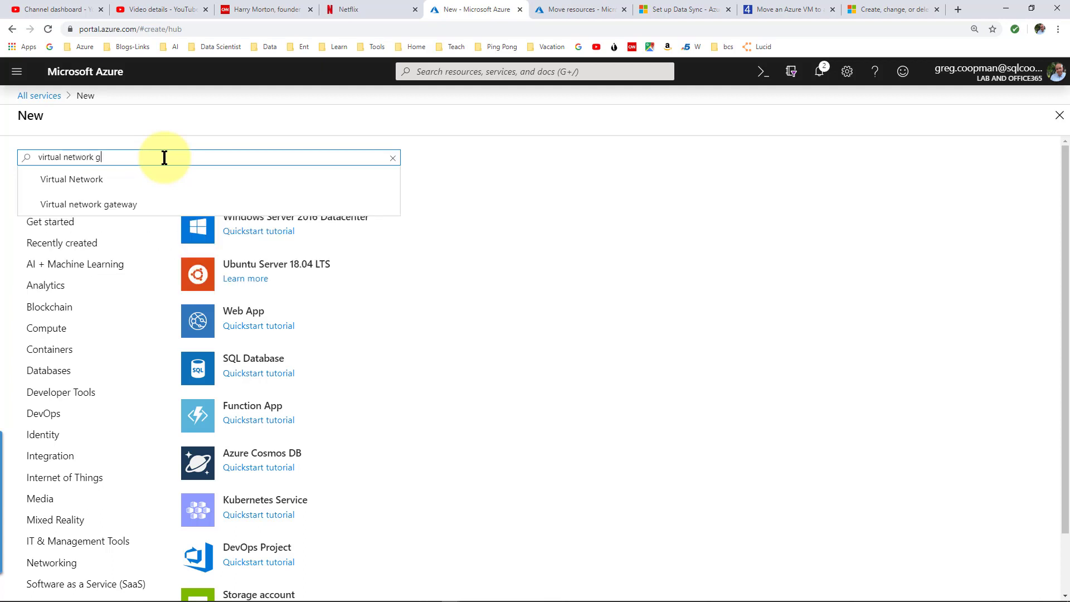
click(153, 175)
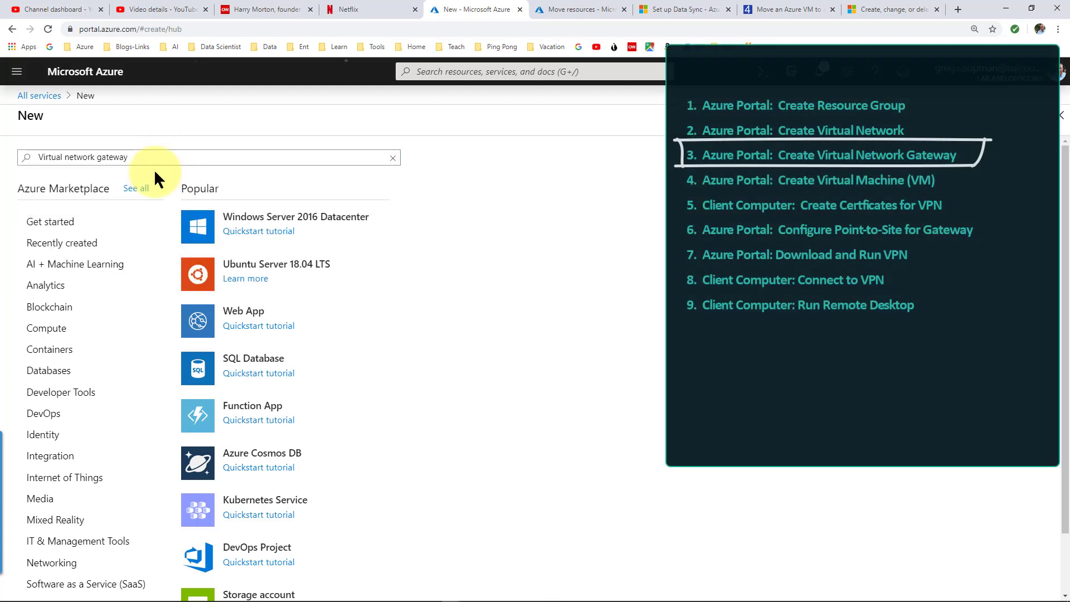
click(142, 203)
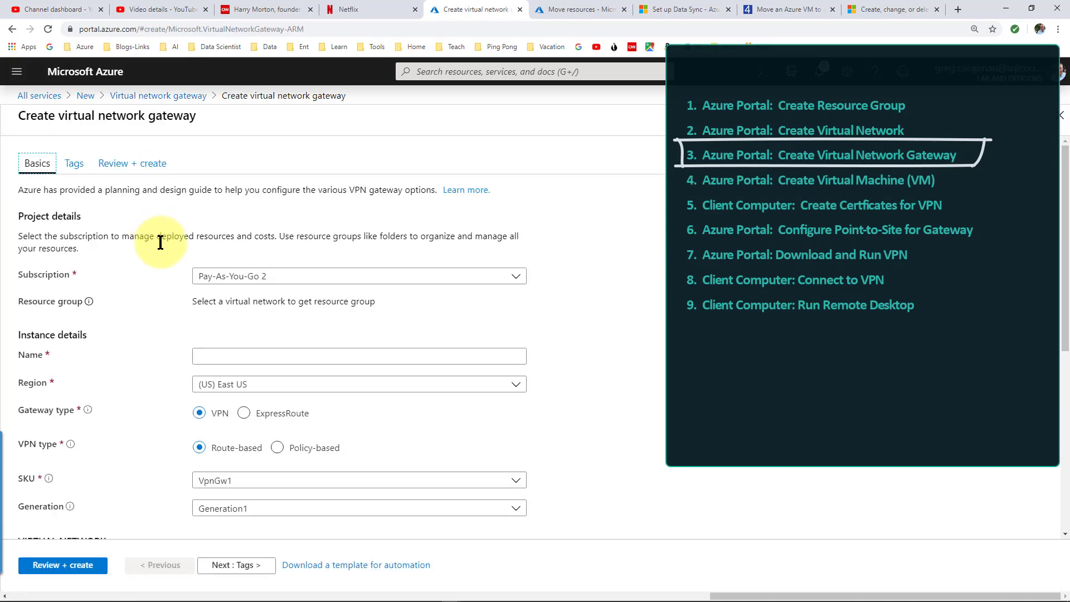
Name the gateway OnPremVPNAndSync_Gateway, reusing the copied name, and set its region to (US) Central US
click(257, 355)
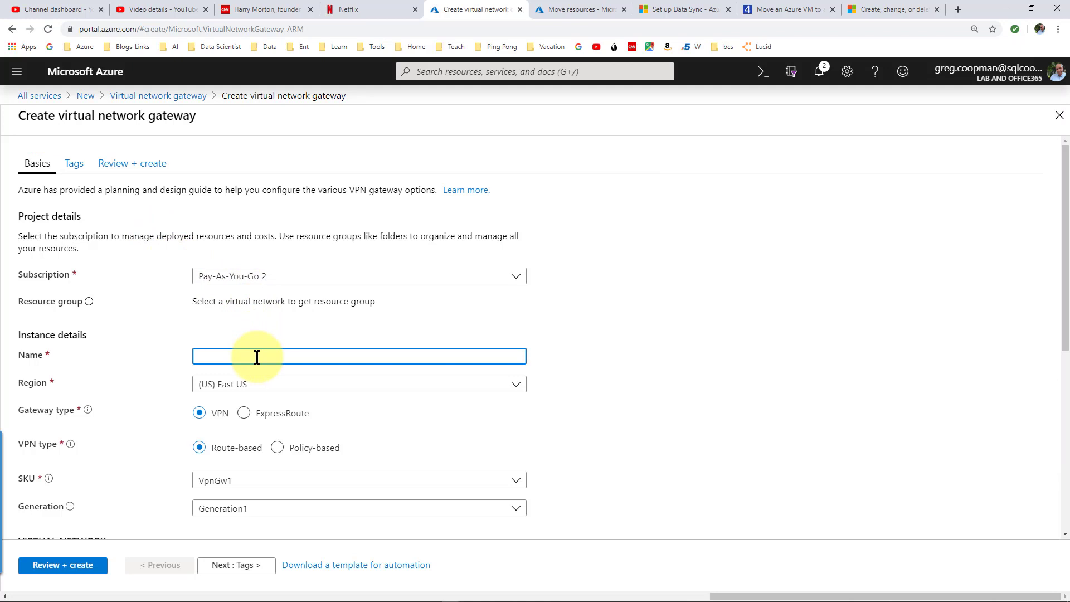
key(ctrl+v)
text(_Gatteway)
click(268, 383)
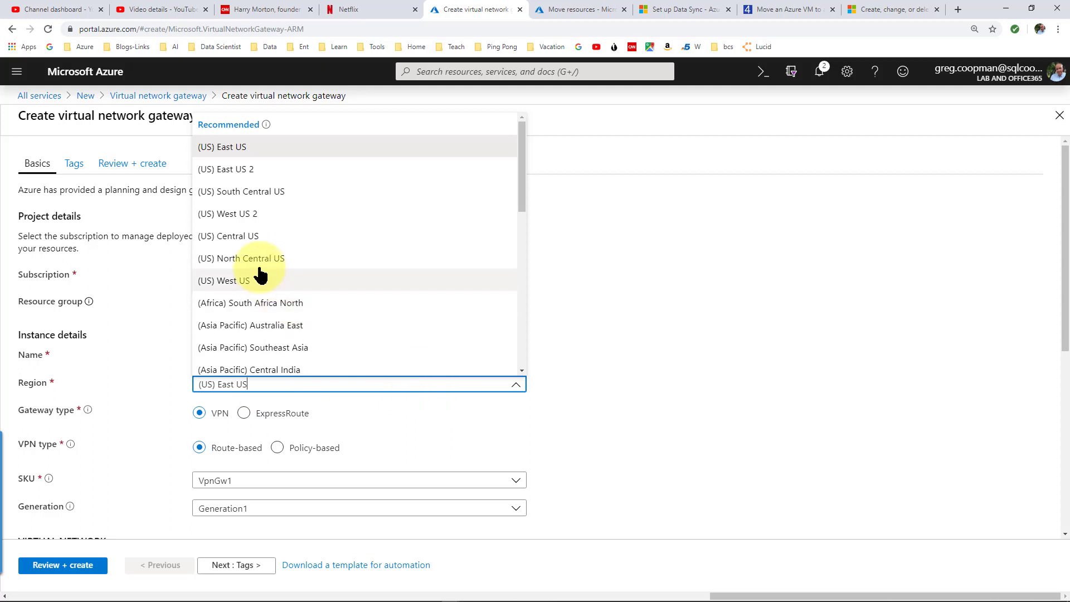
click(256, 237)
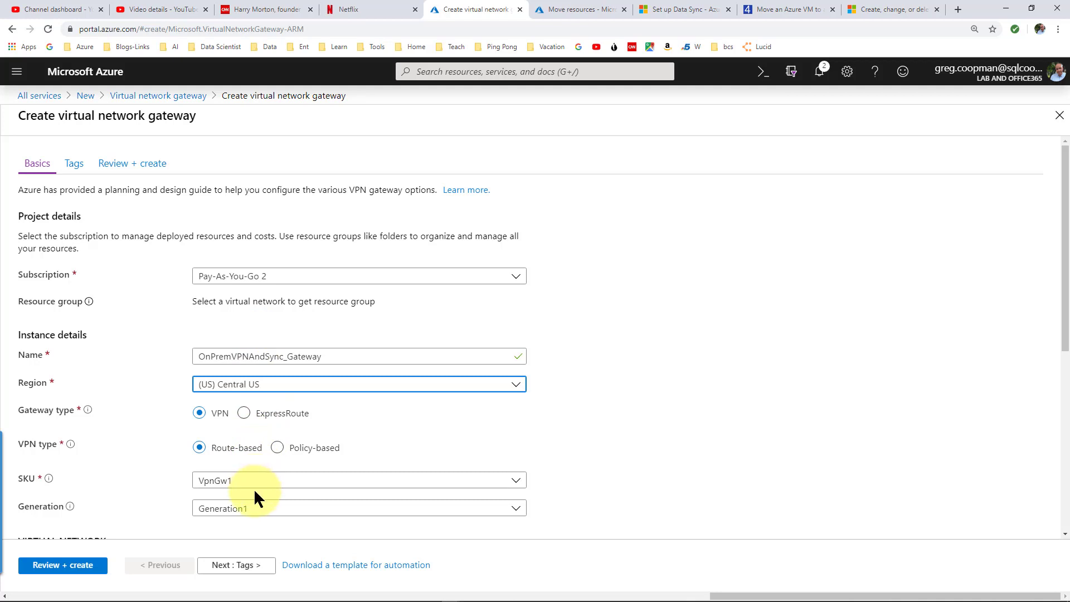
Attach the gateway to the virtual network OnPremVPNandSync_Network
scroll(558, 450, down, 4)
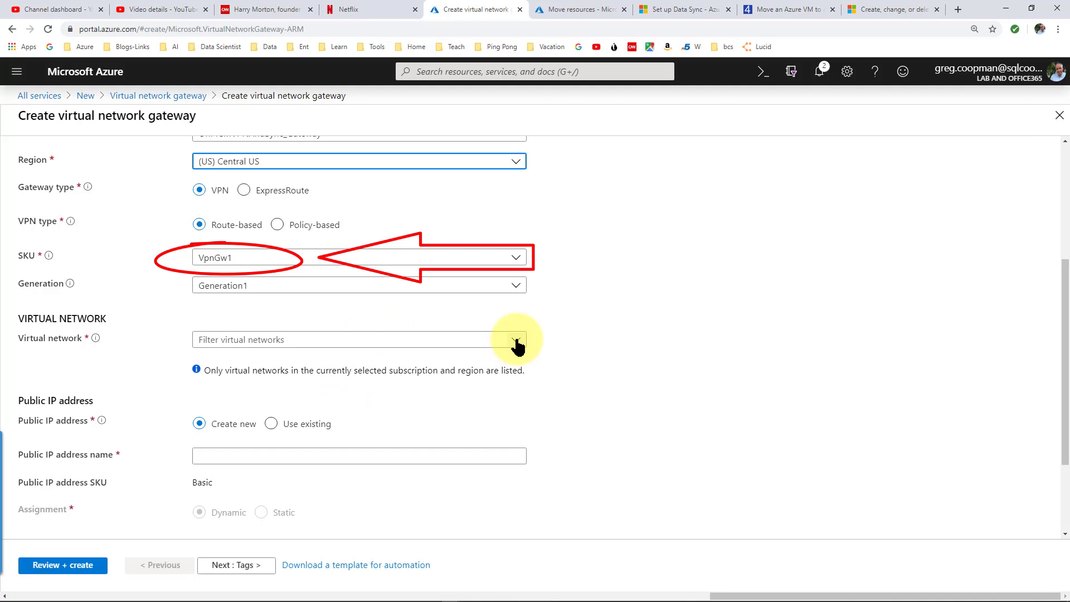
click(515, 341)
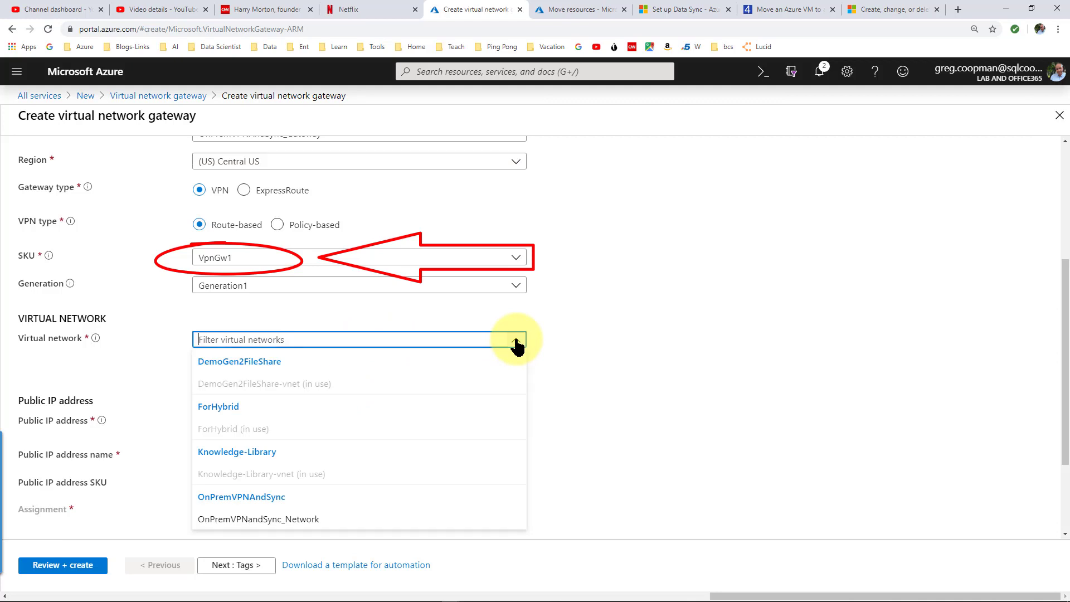
click(272, 520)
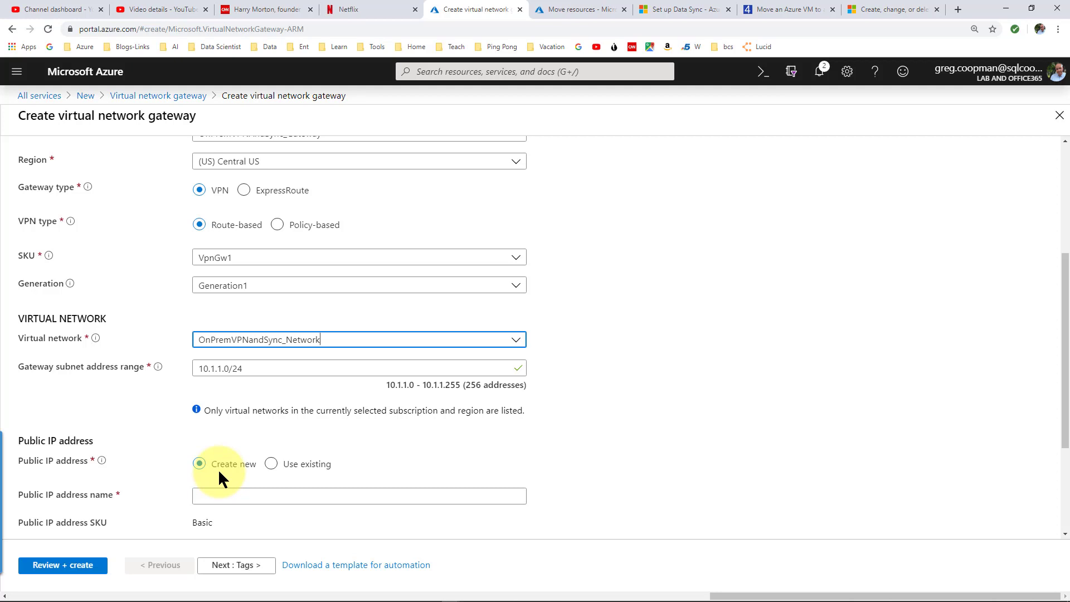
Name the gateway's new public IP address OnPremVPNAndSync_PublicIPName and create the gateway
scroll(382, 443, down, 3)
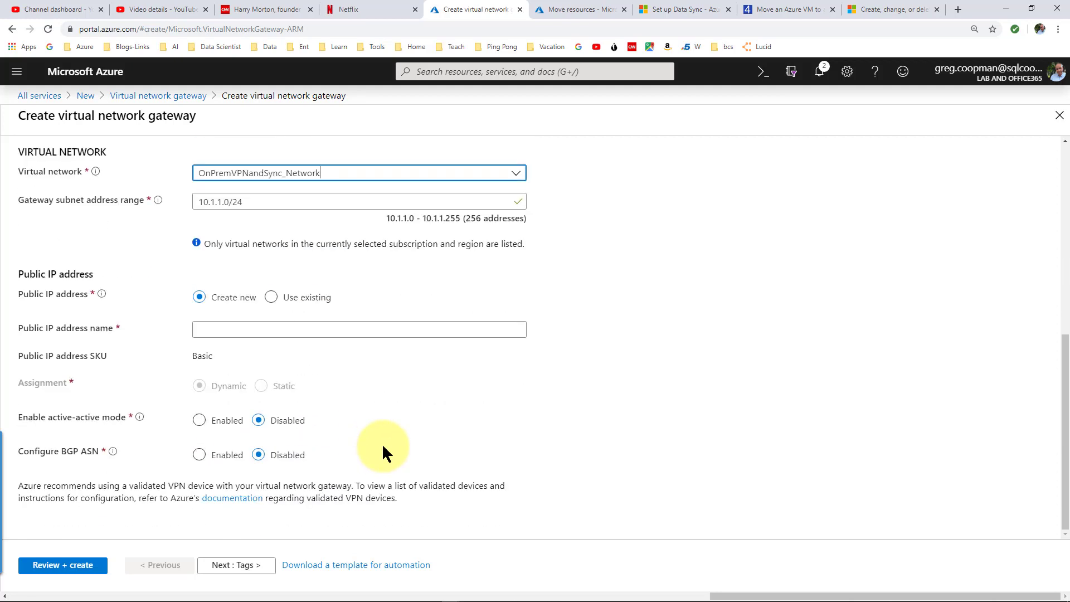
click(277, 331)
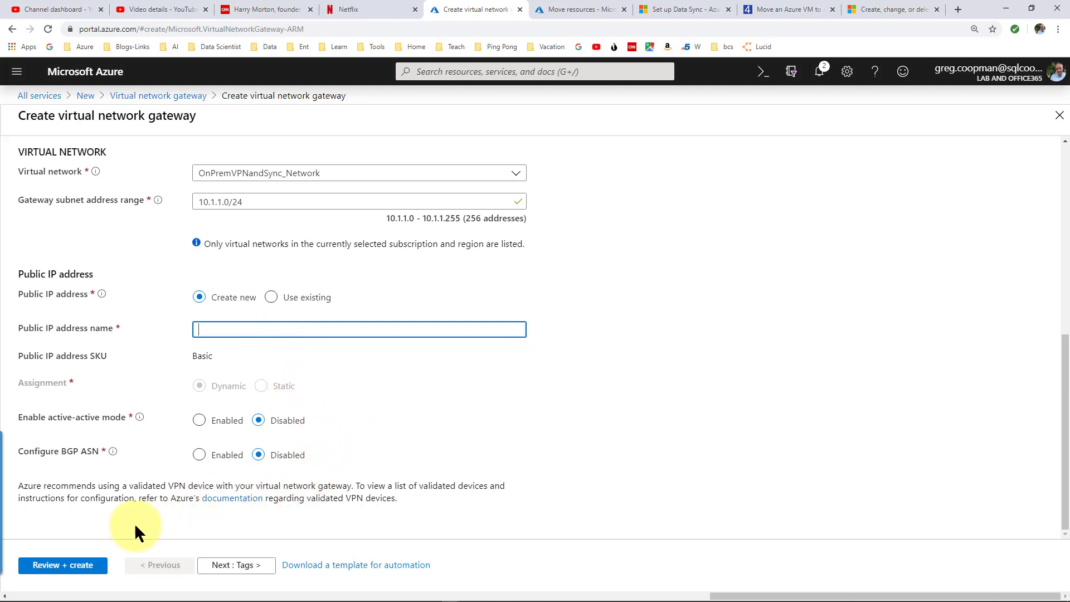
click(74, 565)
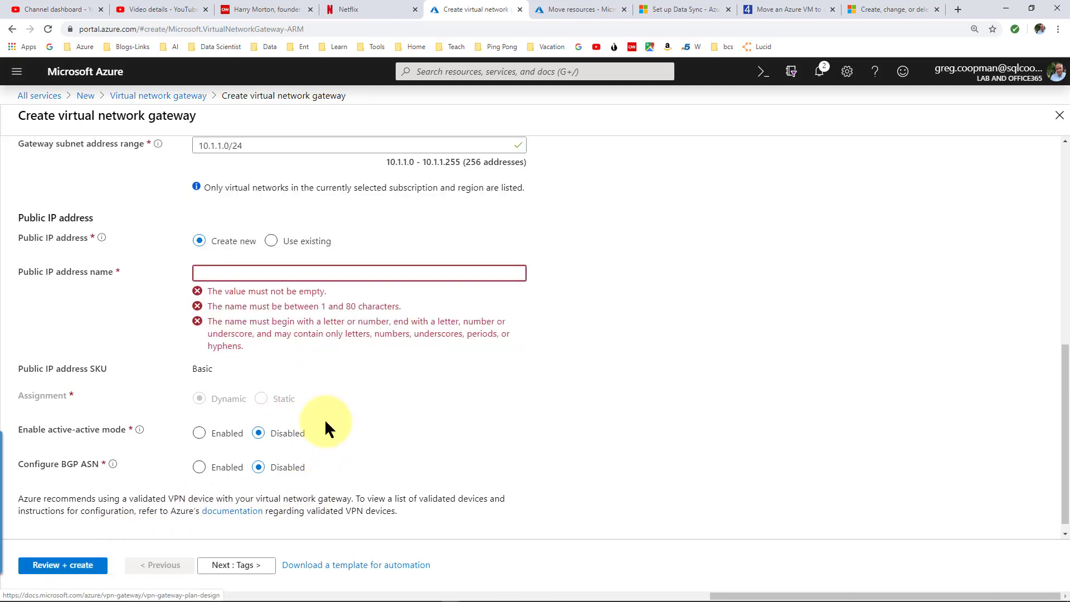
click(219, 278)
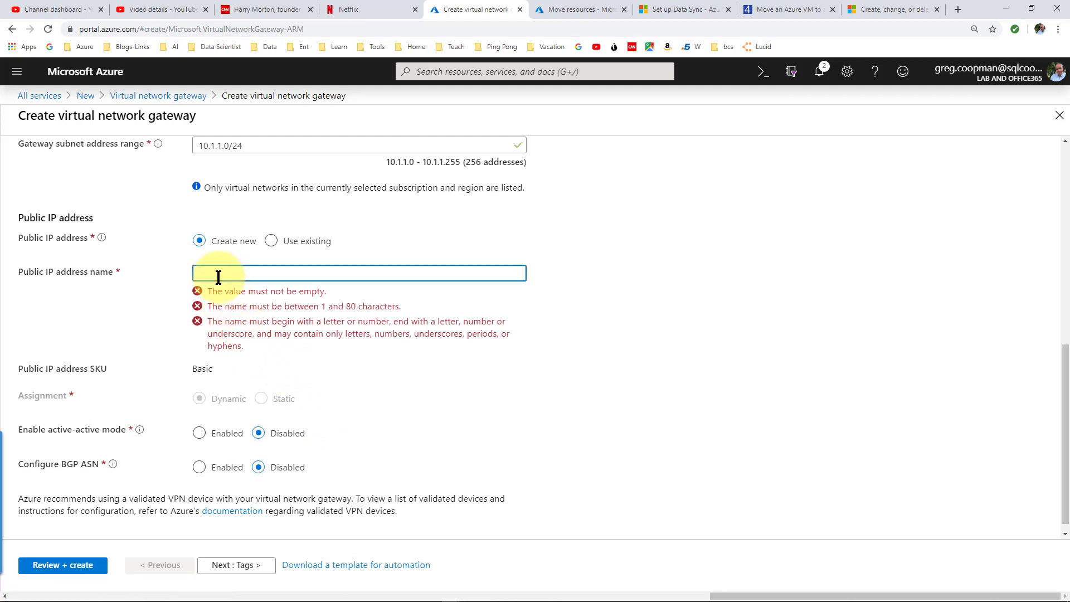
key(ctrl+v)
text(_Pu)
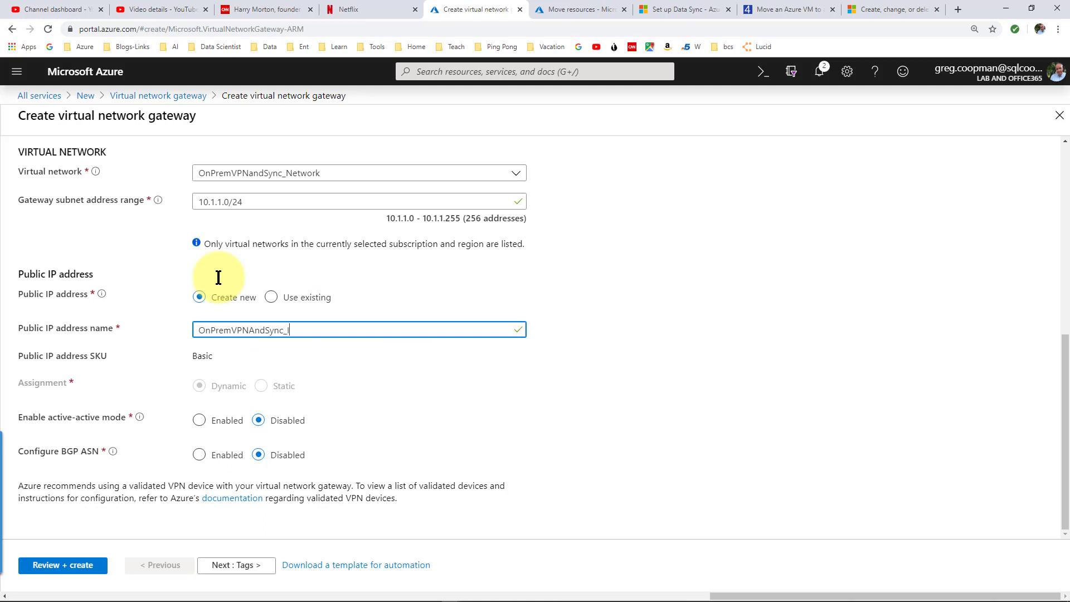
text(cIPName)
click(86, 566)
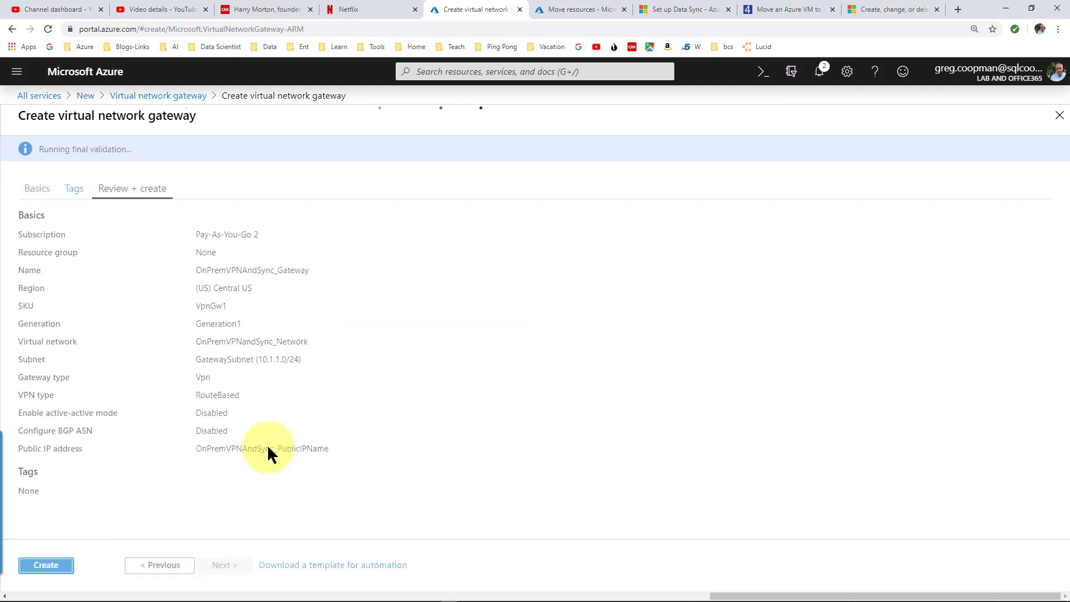
click(51, 566)
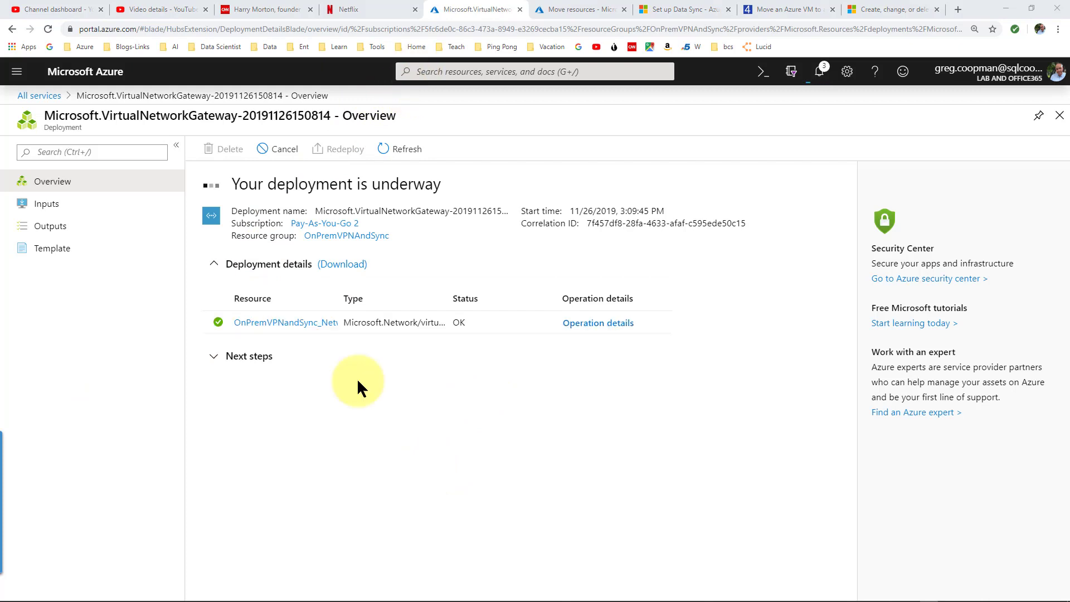
Search the portal for virtual machines and start creating a new virtual machine
click(414, 73)
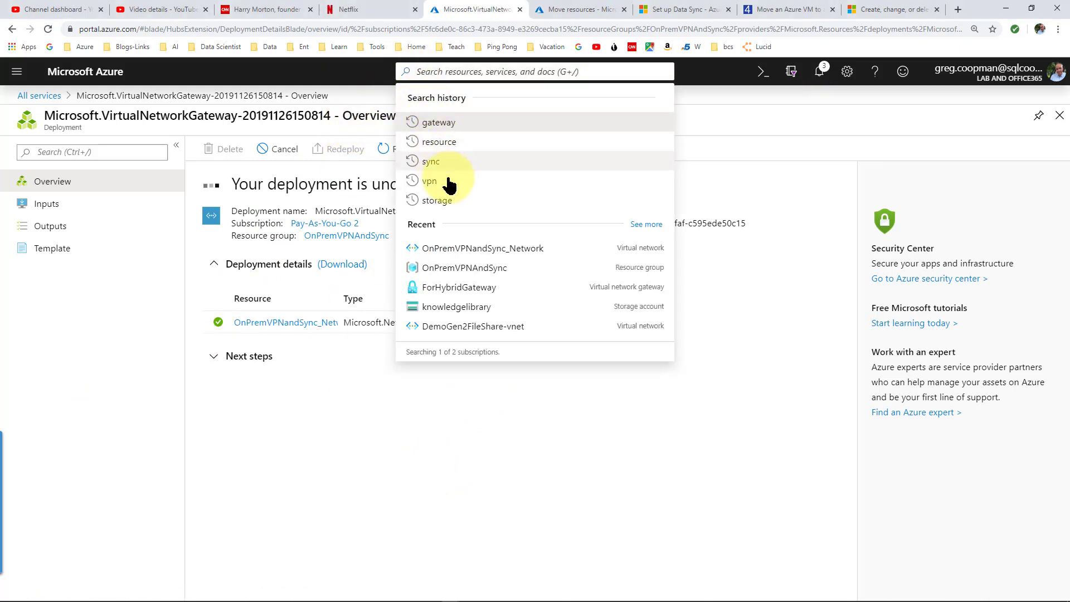
click(465, 268)
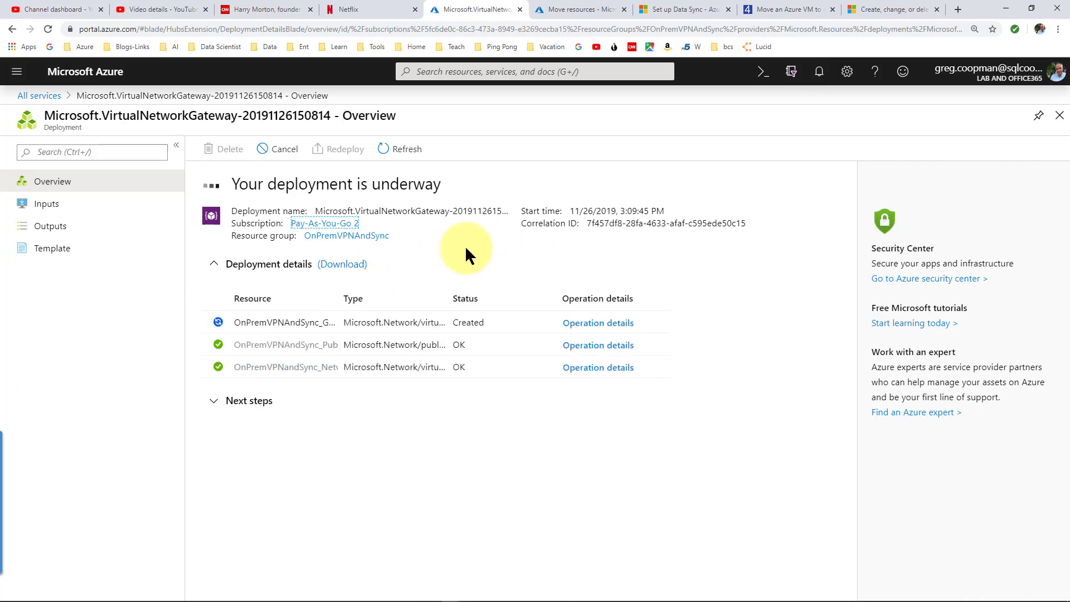
click(428, 73)
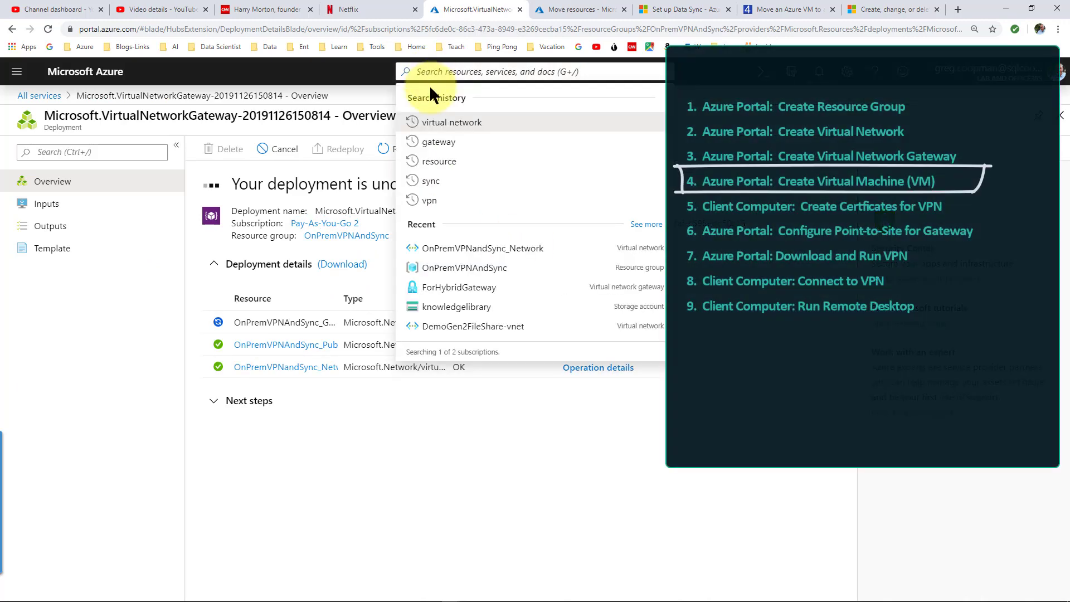
text(virtual)
key(Return)
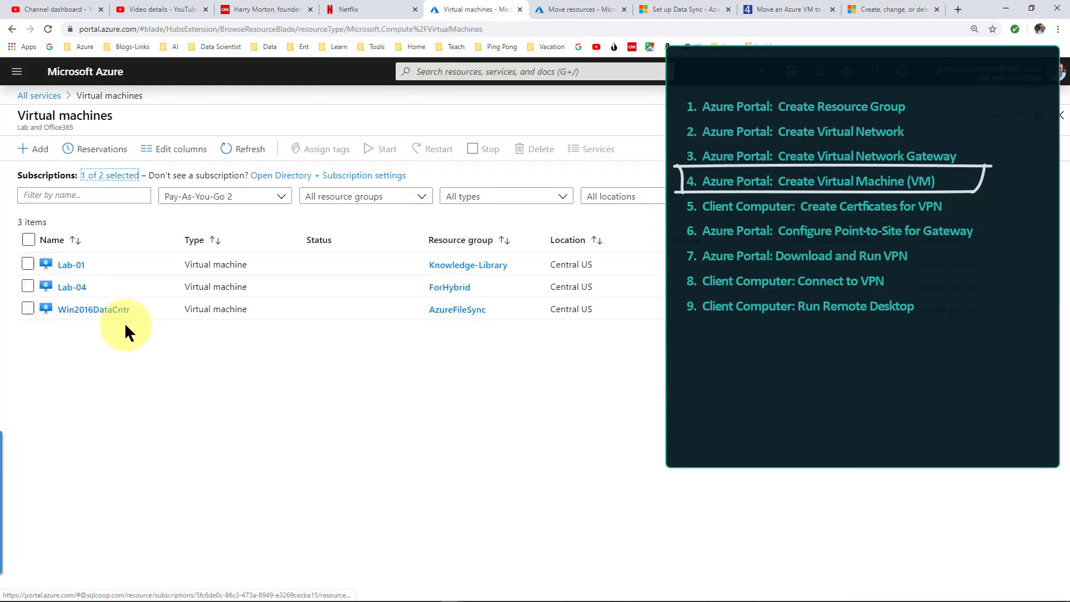
click(32, 149)
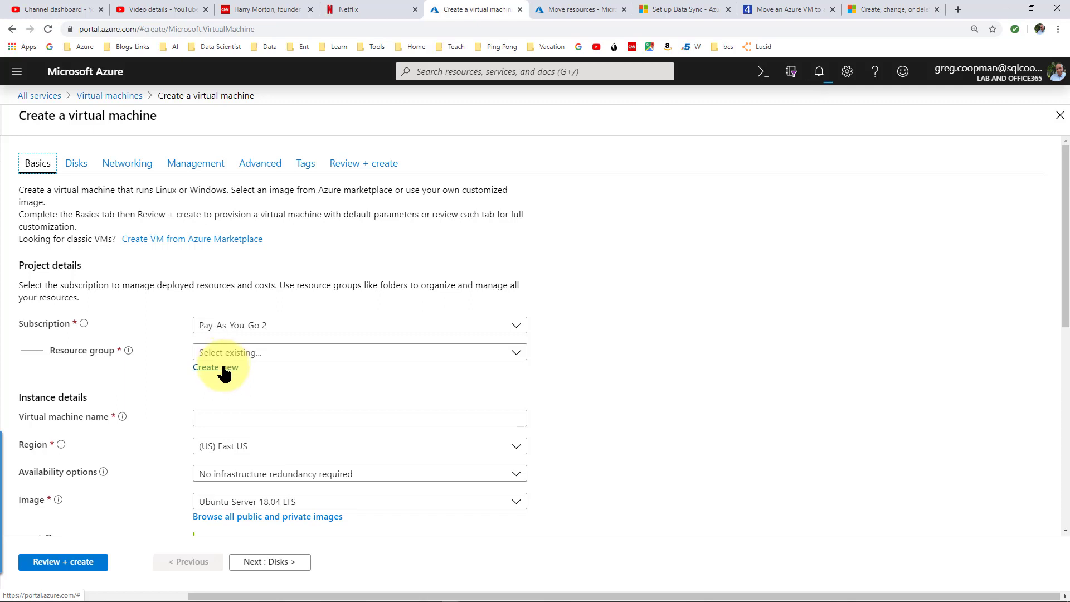
Assign the virtual machine to the resource group OnPremVPNAndSync and name it OnPremVPNAndSync_Win2016Srvr
click(239, 353)
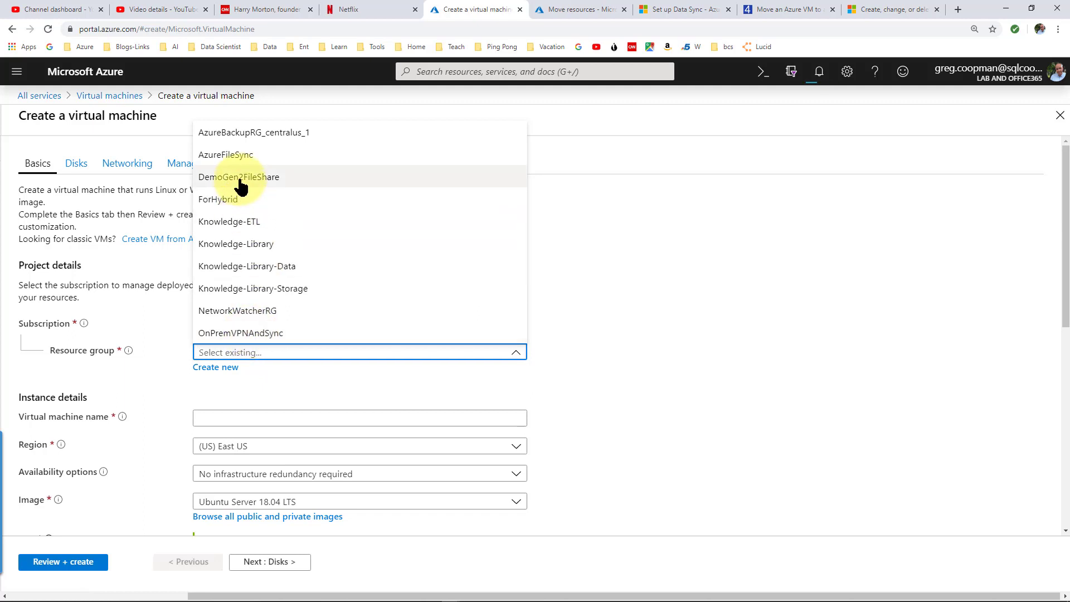
click(251, 334)
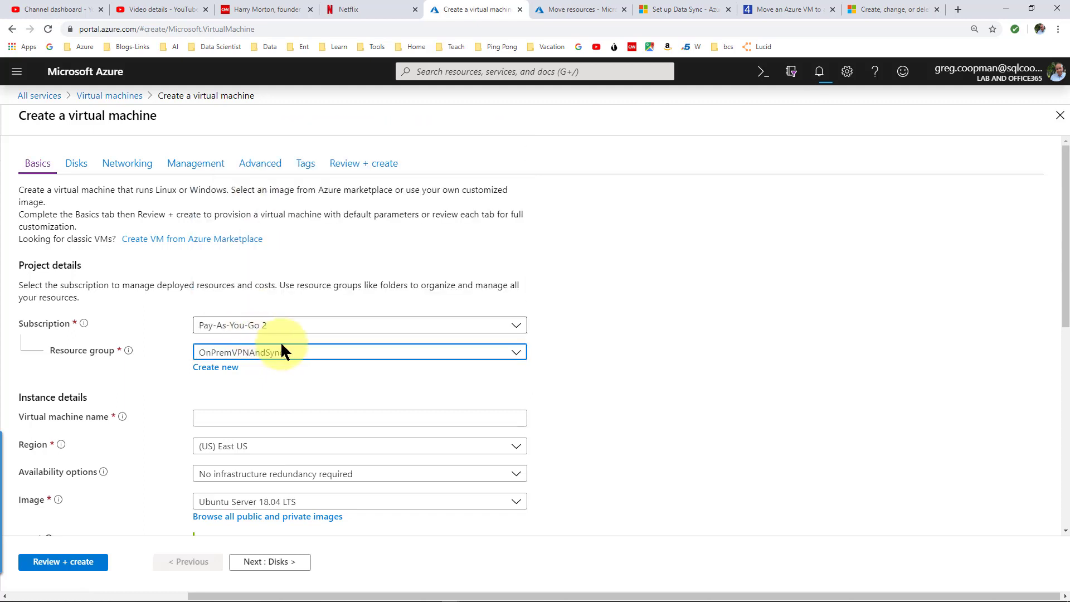
click(263, 420)
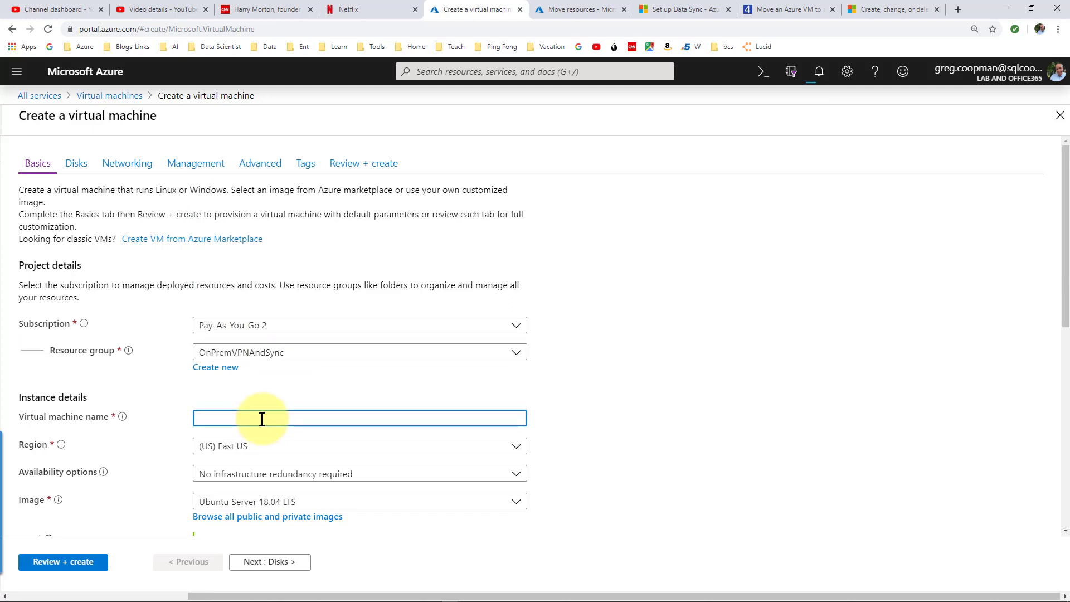
text(OnPremVPNAndSync)
text(_)
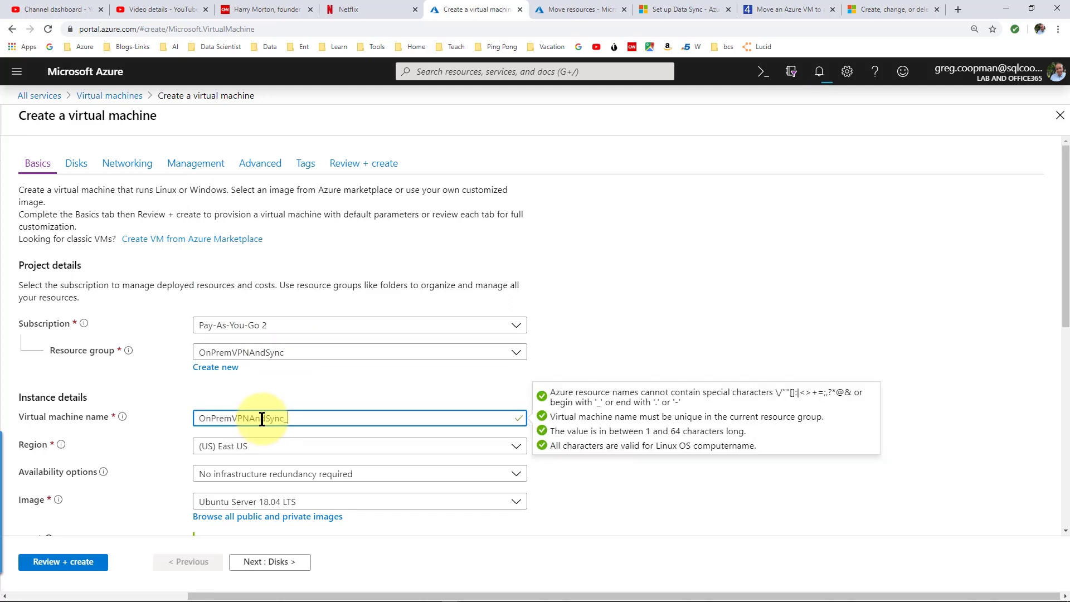
text(Win2016Srvr)
key(Tab)
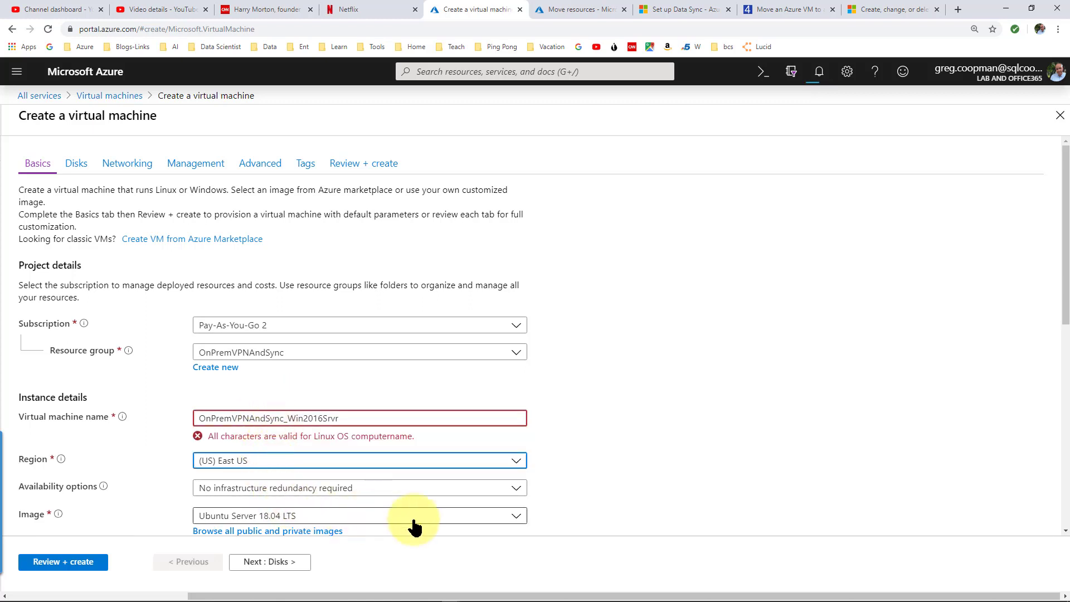
Choose the Windows Server 2016 Datacenter image and shorten the virtual machine name to Win2016Srvr
click(517, 518)
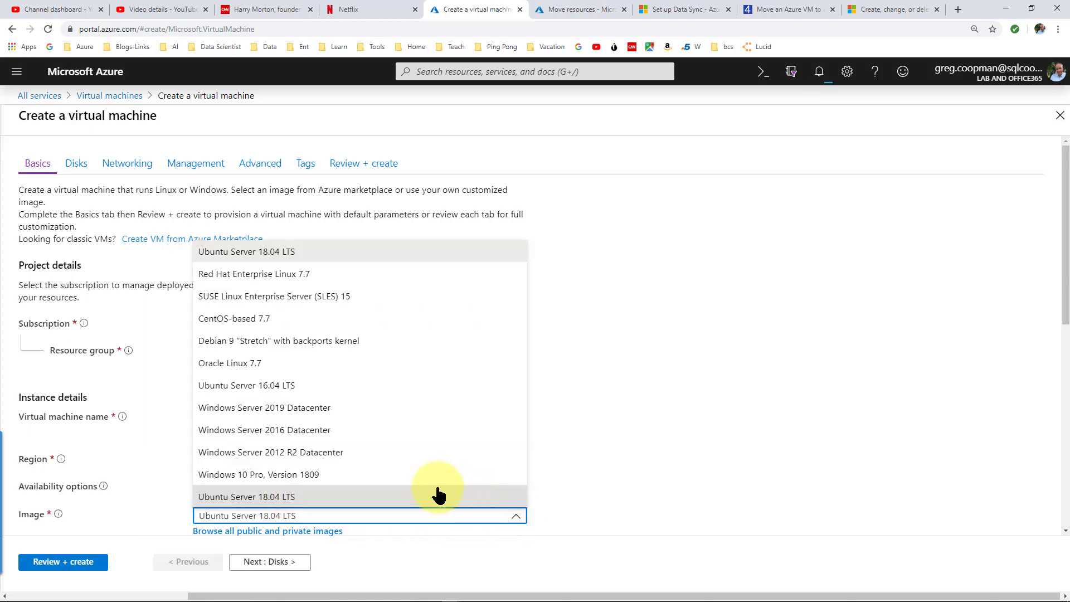
click(313, 433)
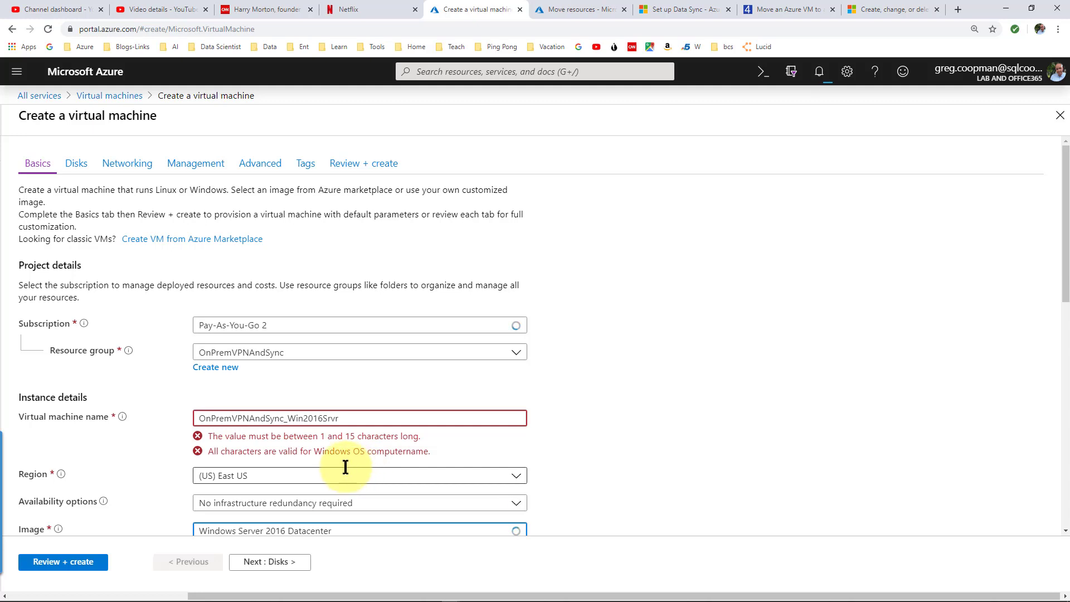
click(340, 419)
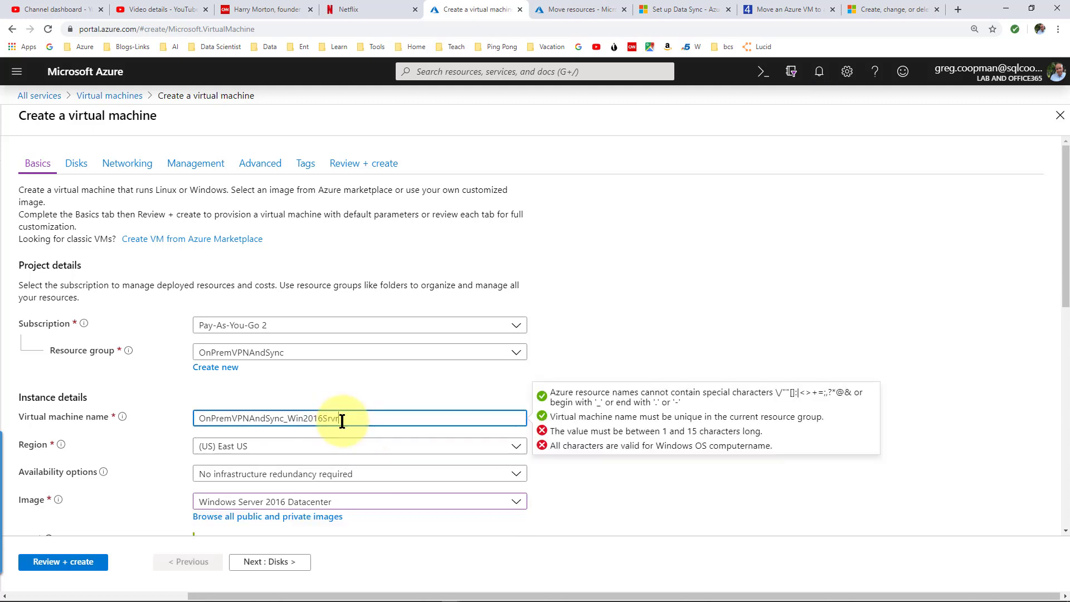
drag(340, 419, 200, 418)
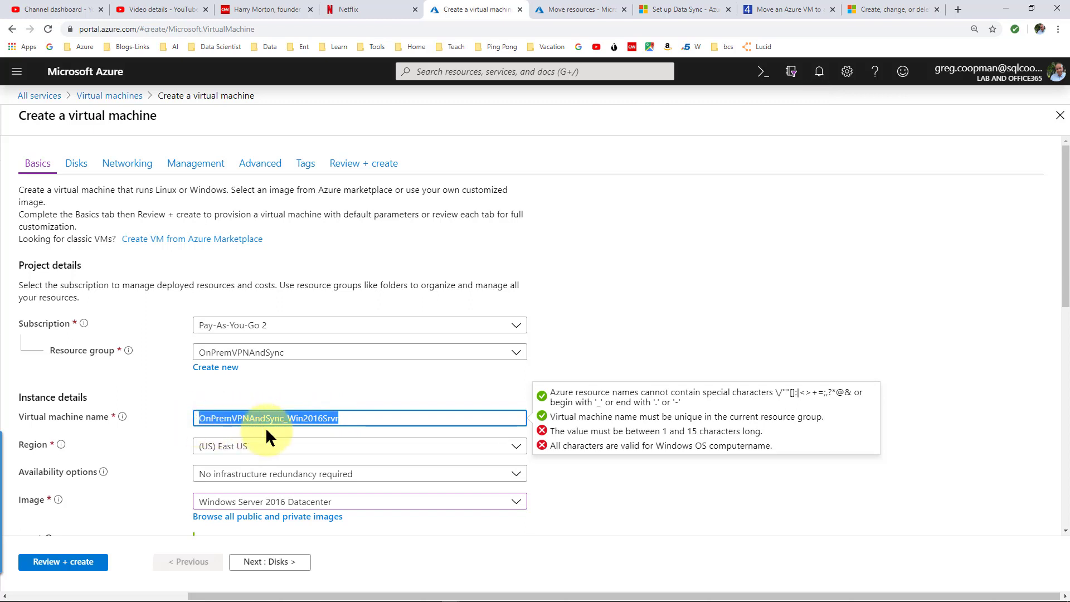
click(284, 420)
drag(288, 420, 177, 421)
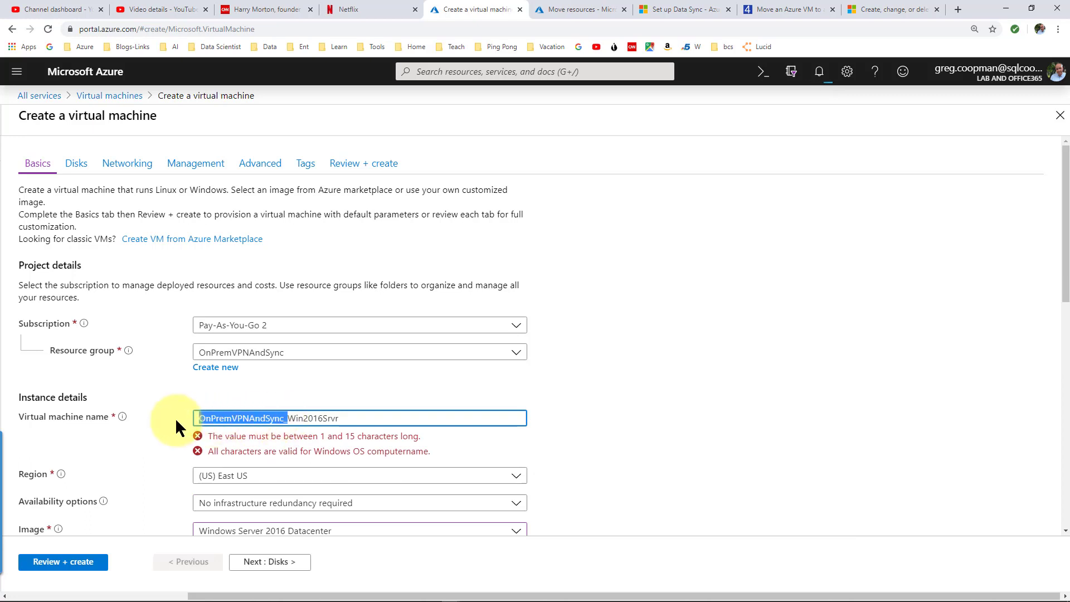
key(BackSpace)
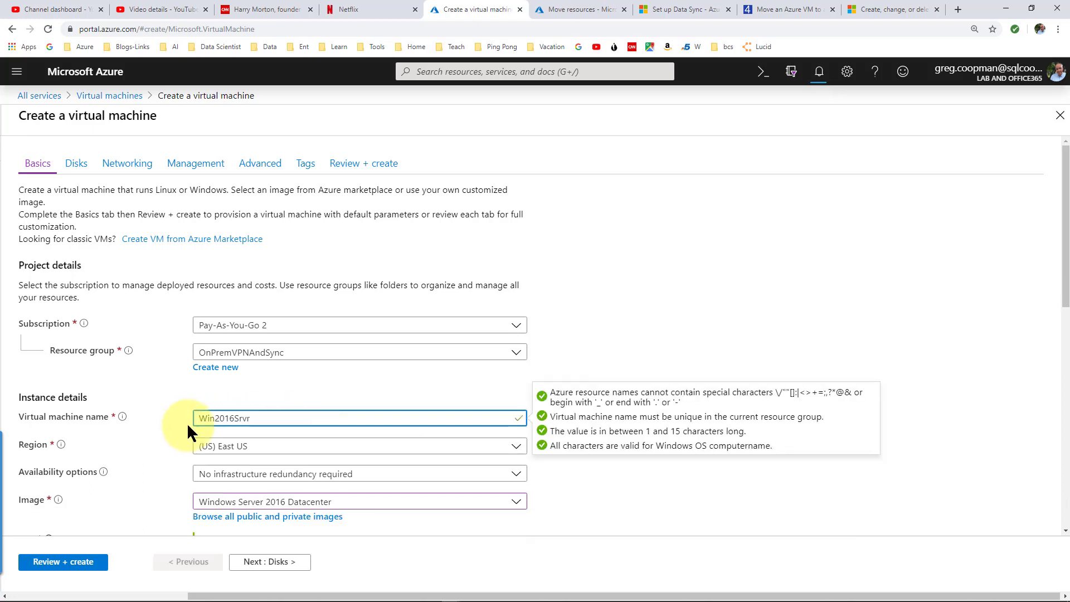
Set the virtual machine's region to (US) Central US and its size to B2ms
click(240, 446)
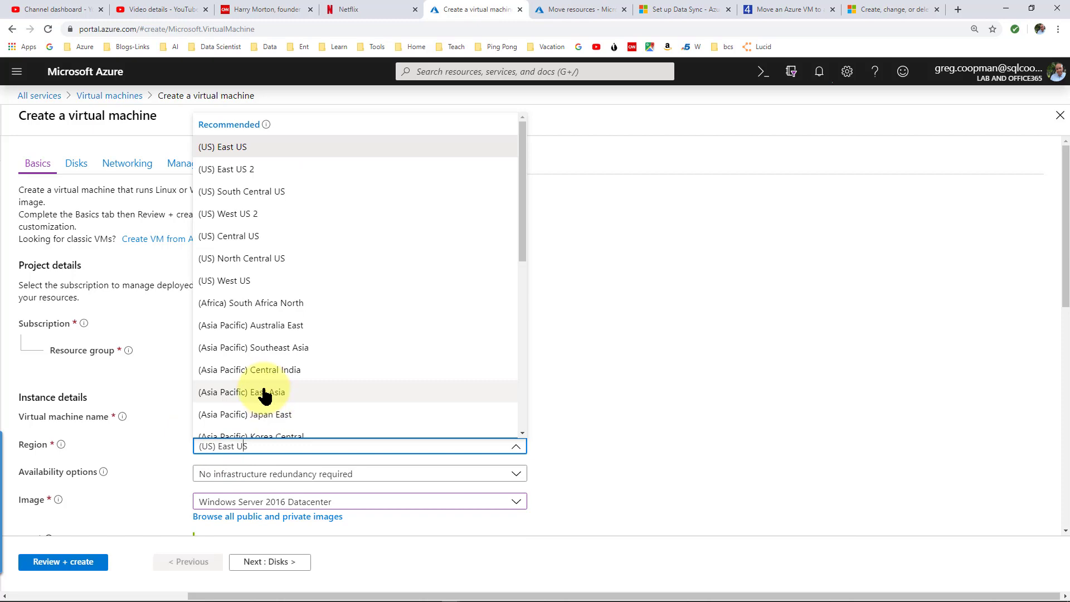
click(248, 239)
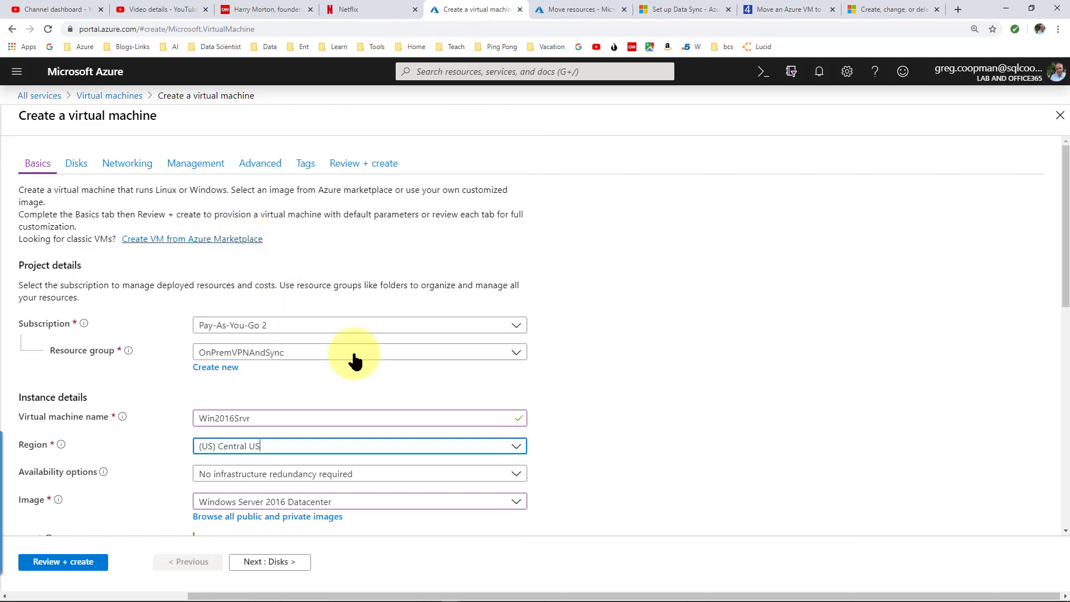
scroll(622, 451, down, 4)
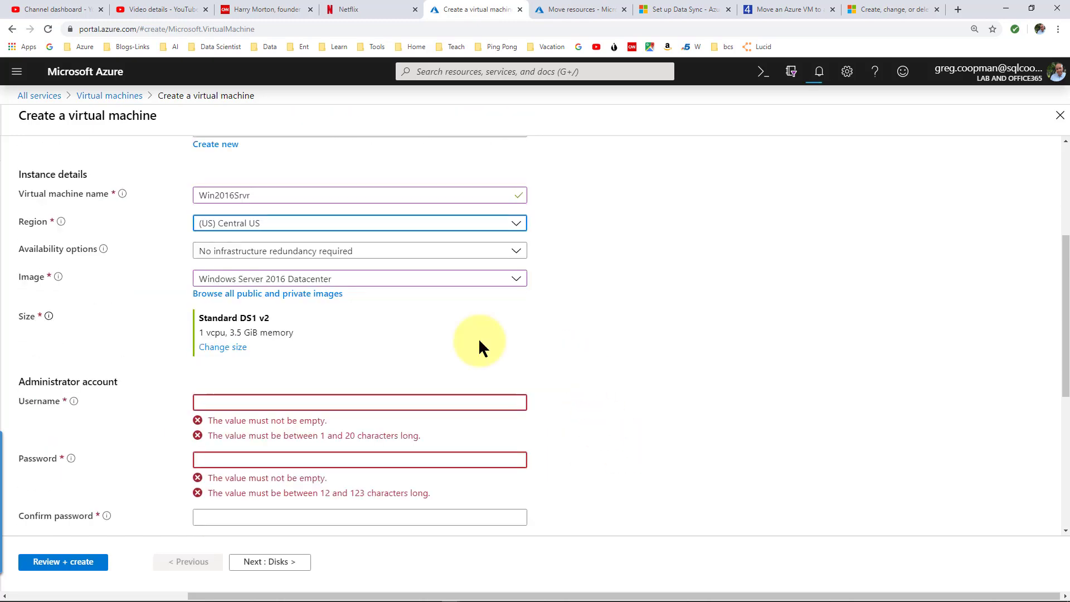
click(228, 347)
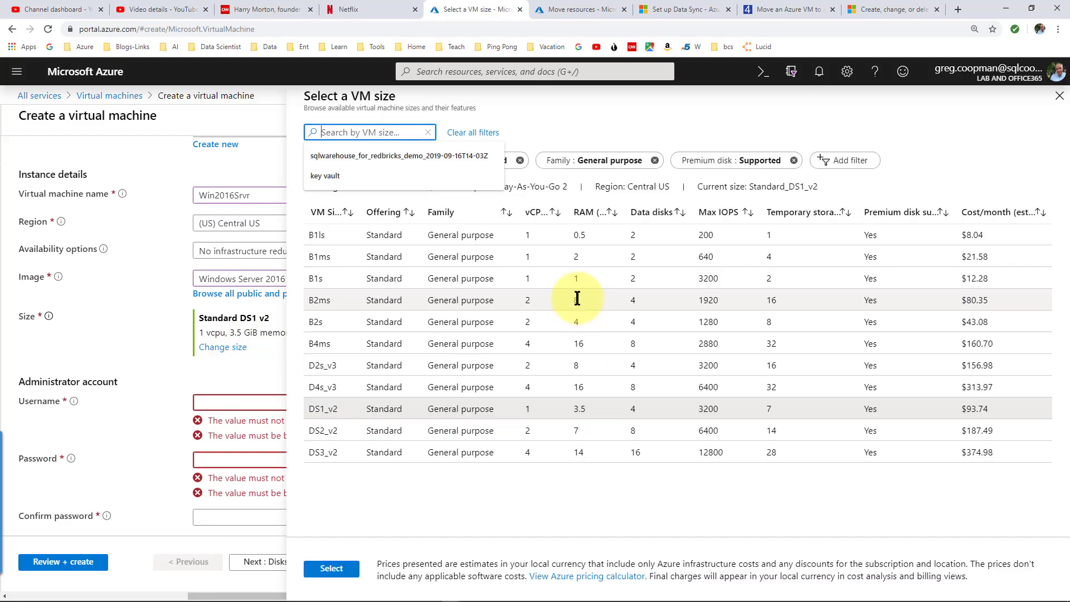
click(494, 297)
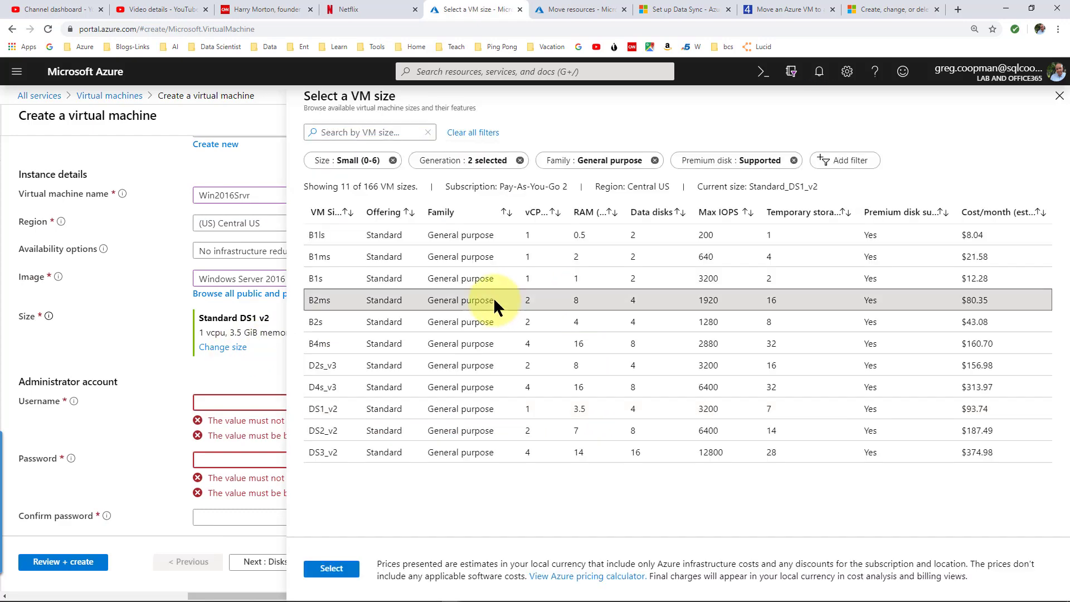
click(355, 567)
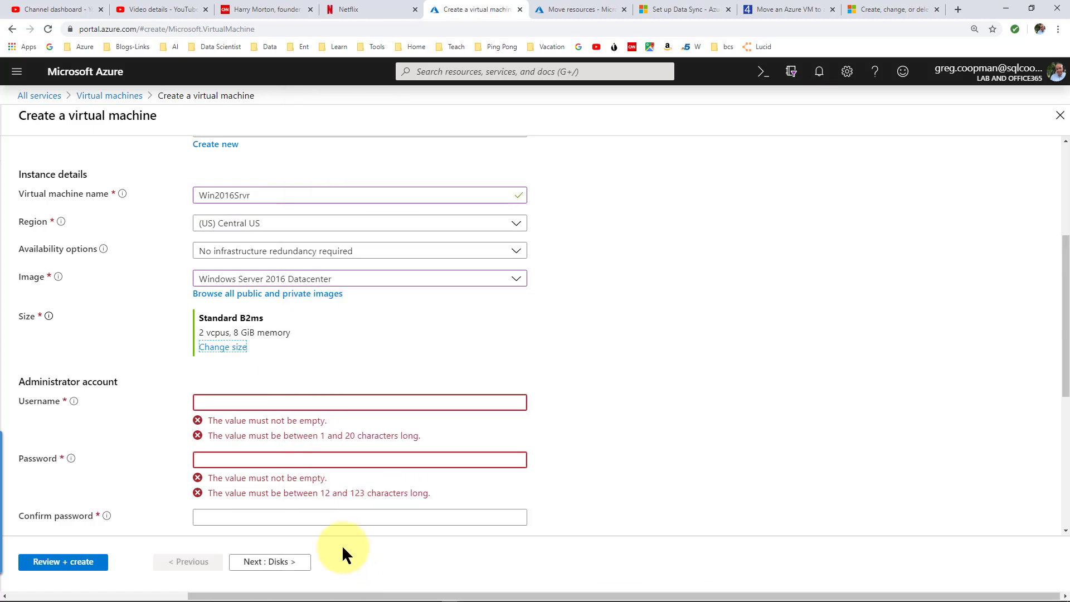
Enter the administrator account's username, then paste its password into the password and confirmation fields
click(208, 402)
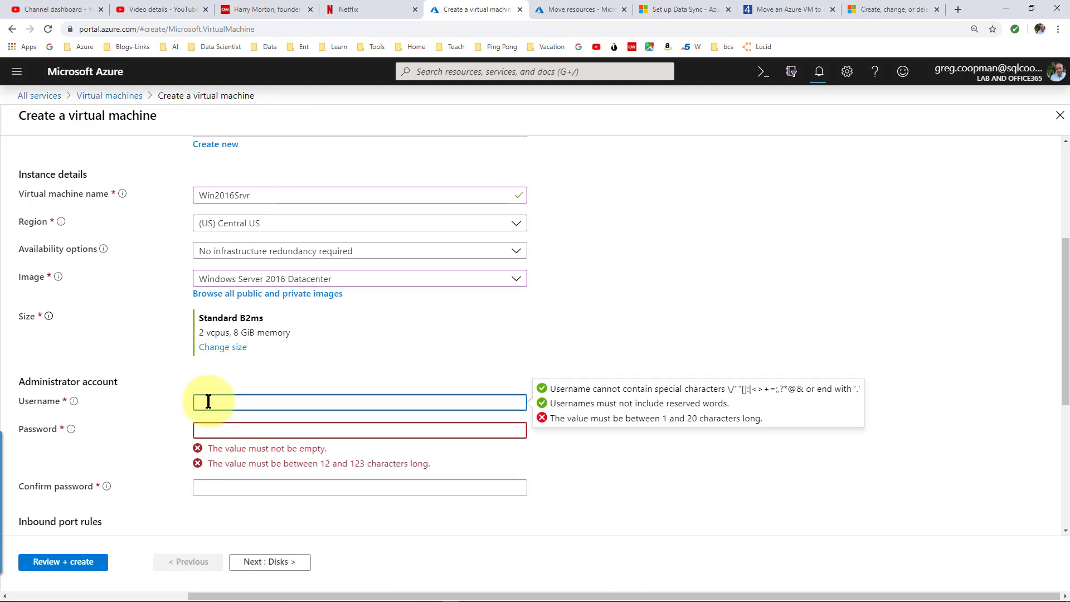
text(greg)
key(Tab)
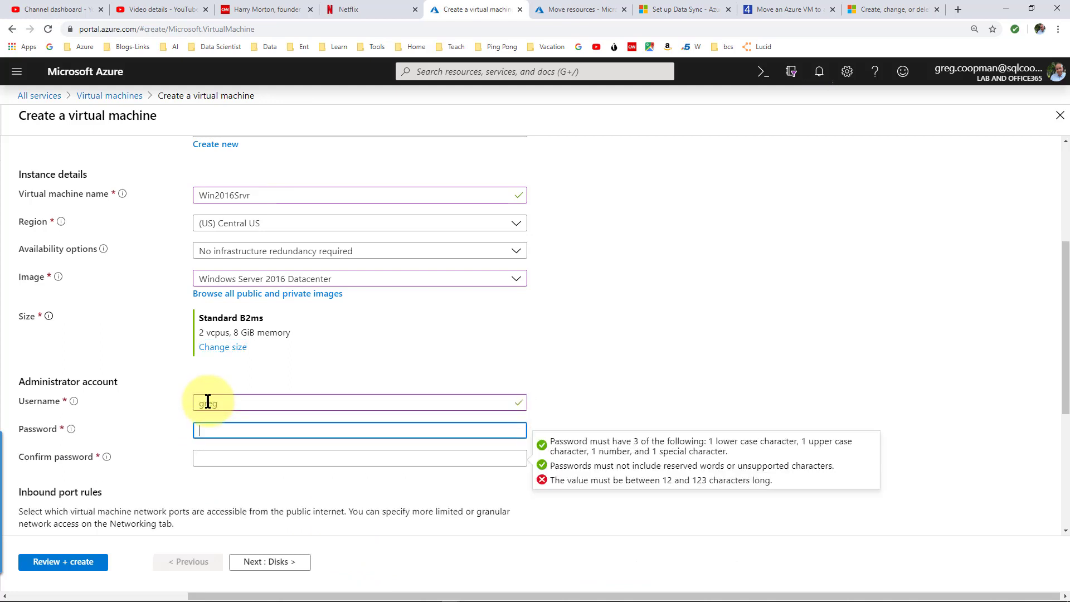
key(ctrl+v)
key(Tab)
key(ctrl+v)
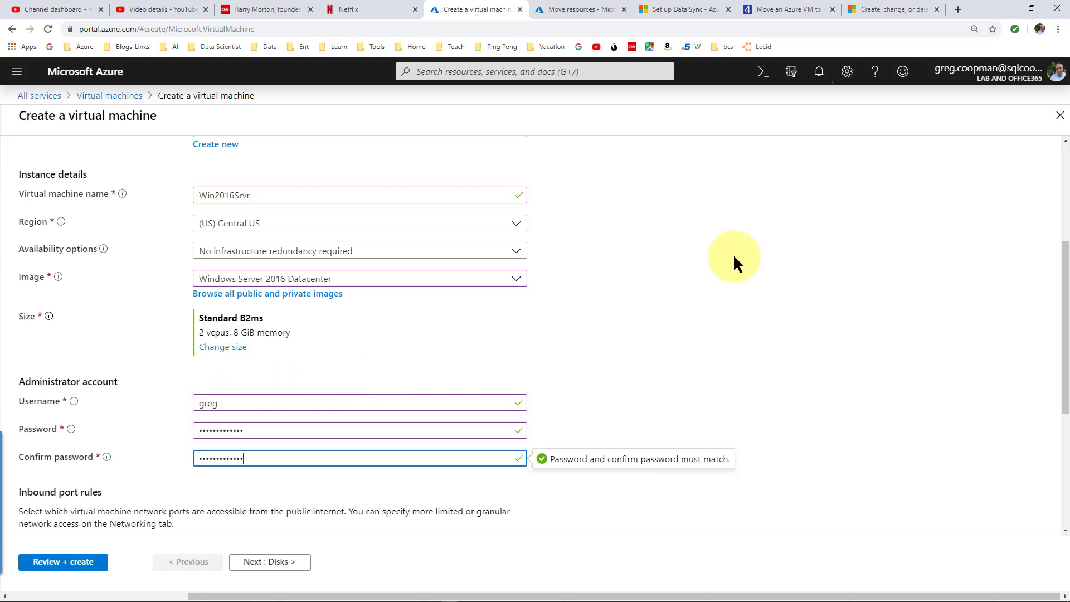
Keep the default inbound port and licence settings, proceed to the disk settings and set the OS disk type to Standard SSD
scroll(613, 331, down, 2)
scroll(613, 332, down, 3)
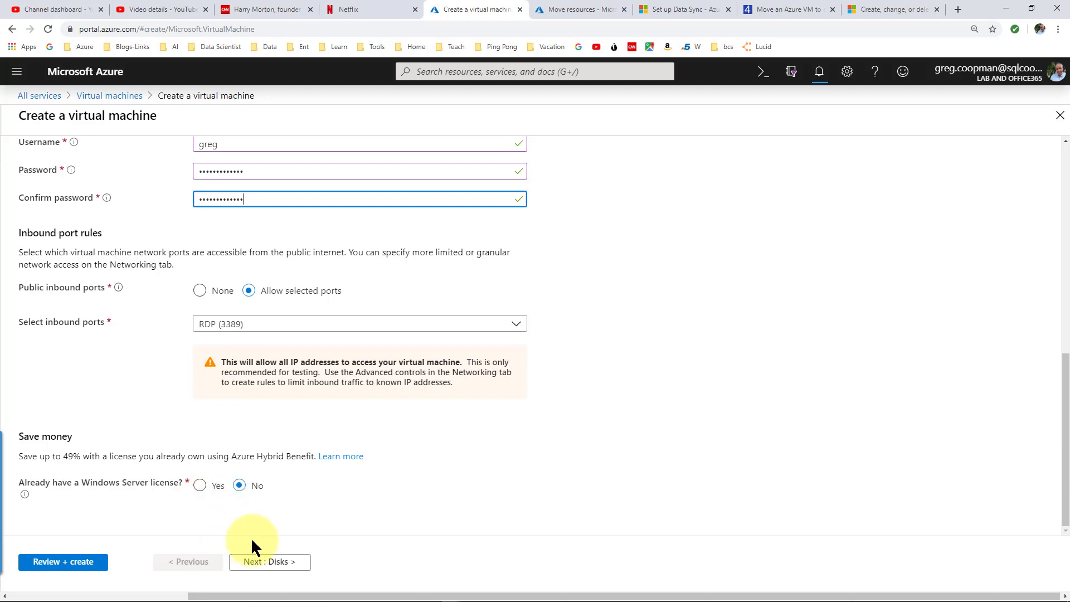
click(258, 562)
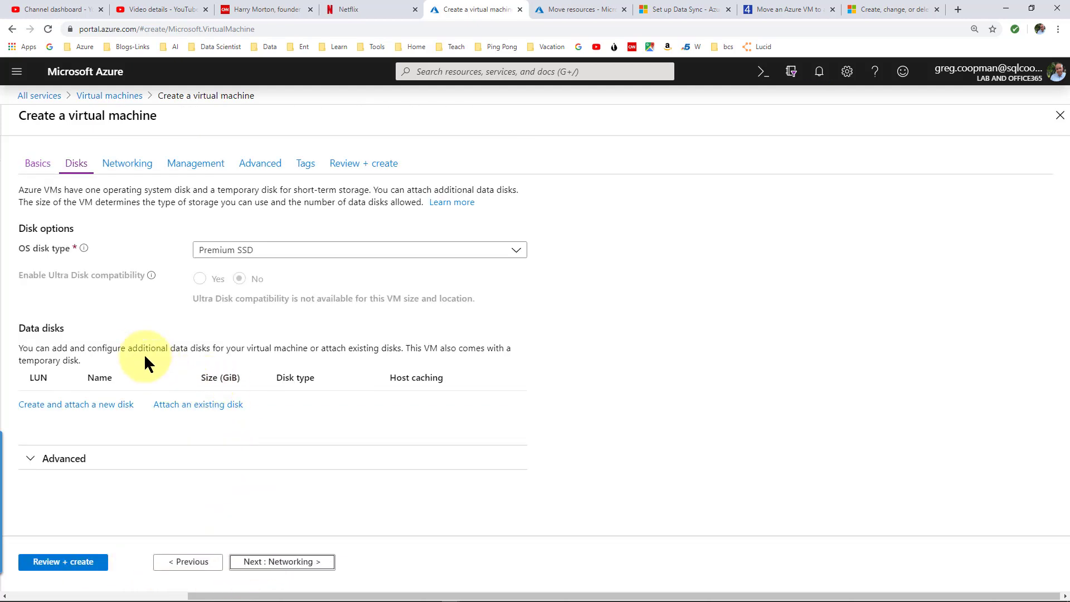
click(236, 252)
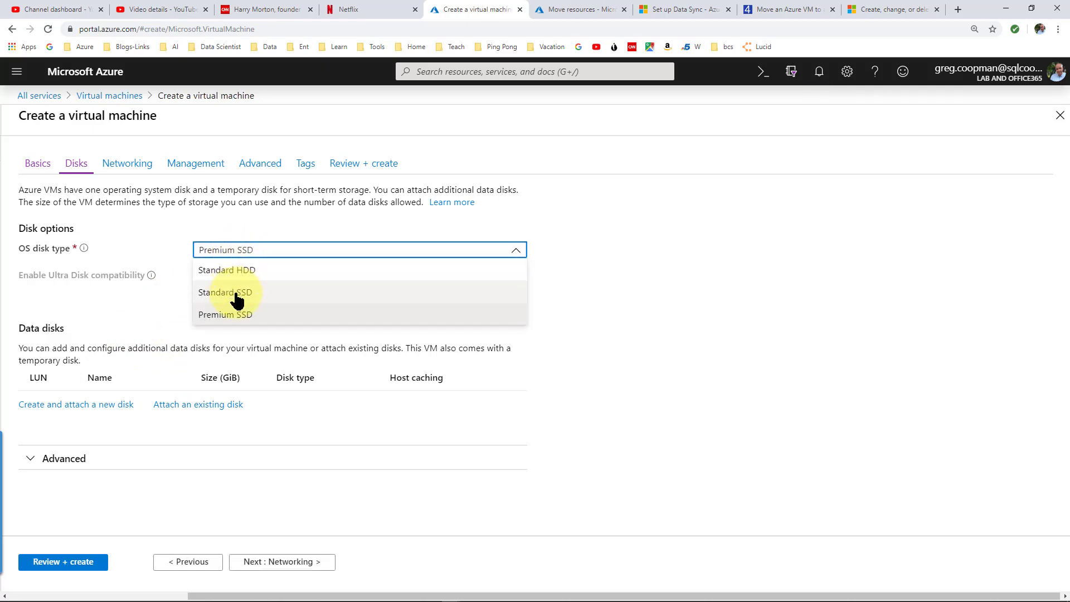
click(238, 298)
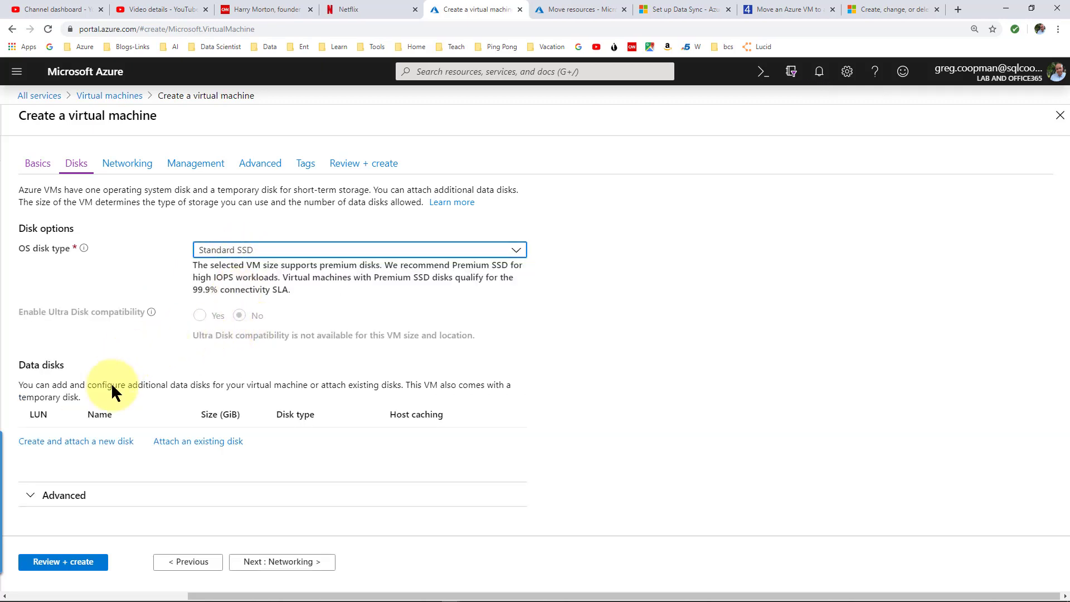
Create and attach a new empty 128 GiB Premium SSD data disk, keeping the suggested disk name
click(89, 442)
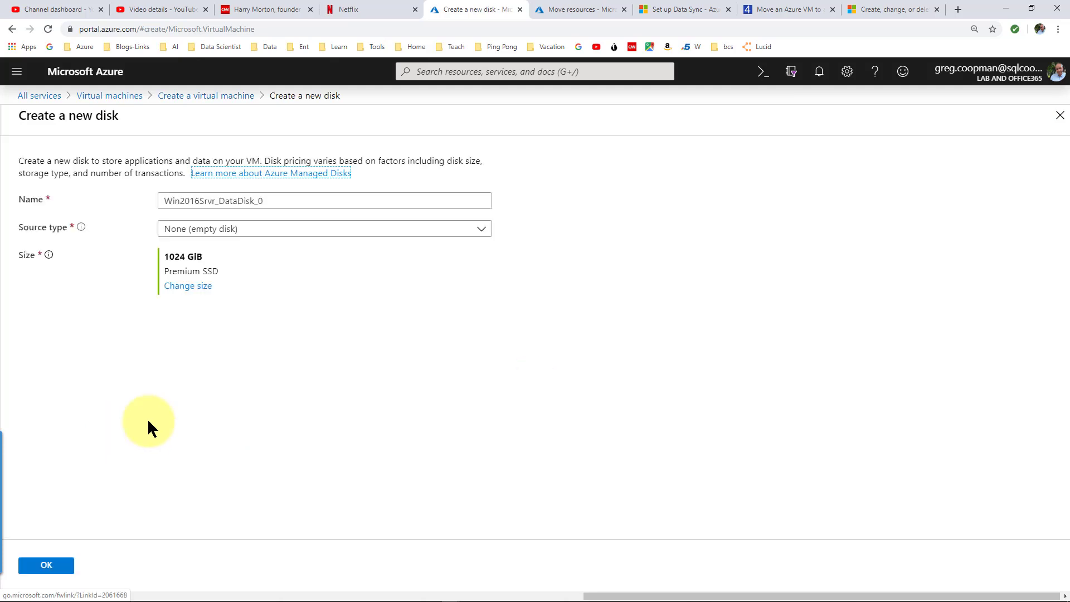
click(193, 286)
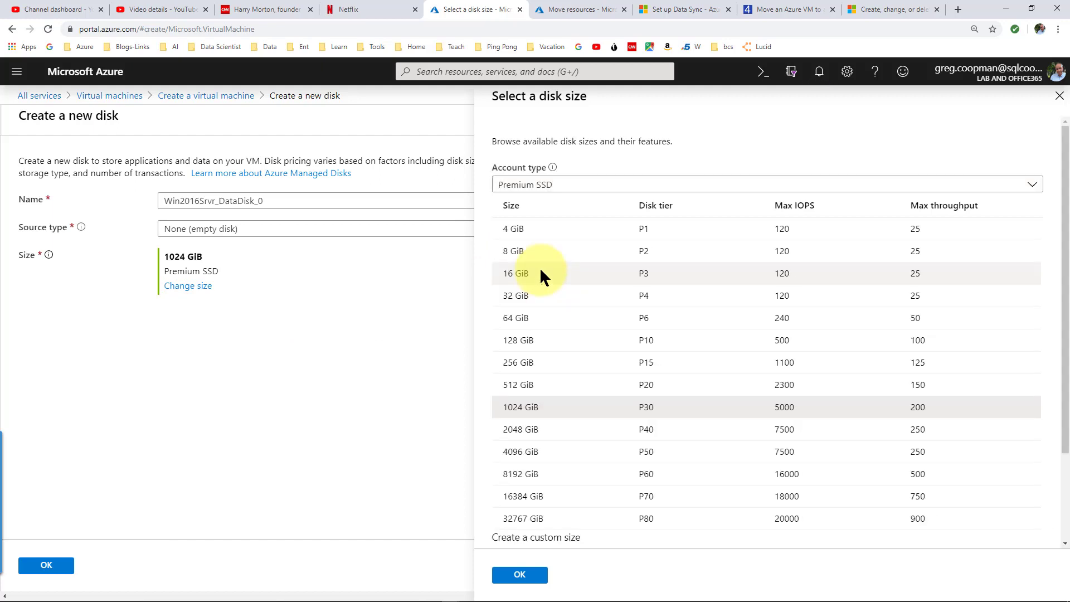
click(526, 341)
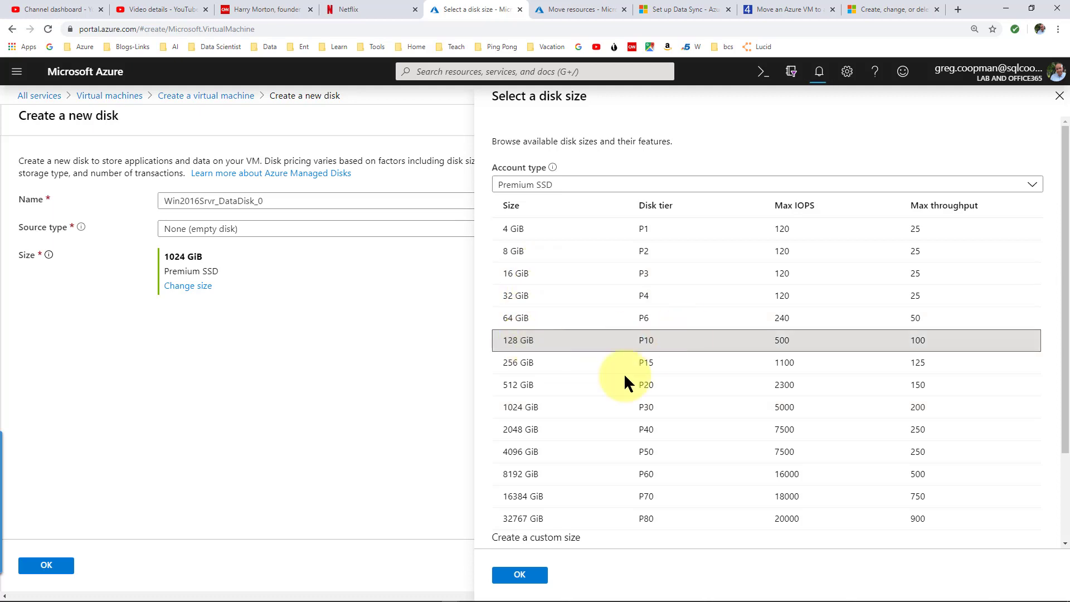
click(519, 575)
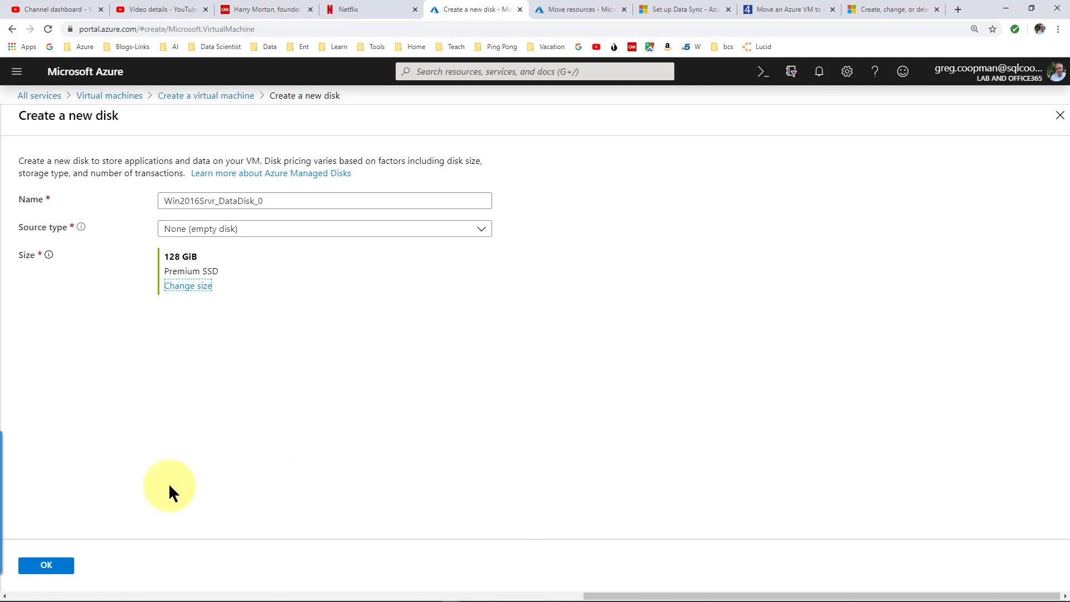
click(46, 566)
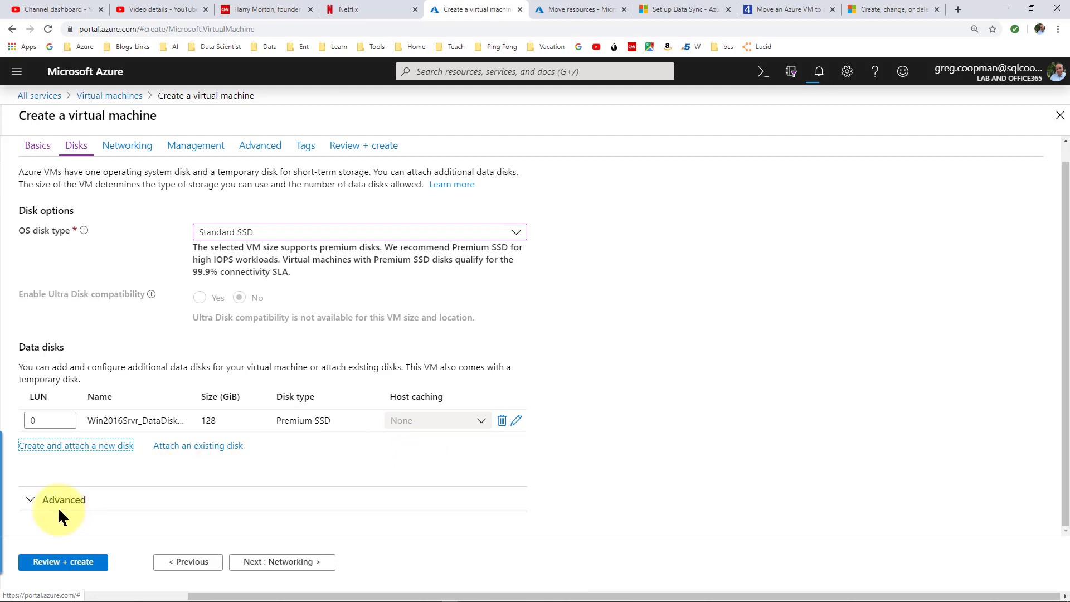
Expand the advanced disk options and review the managed and ephemeral disk settings
click(30, 499)
scroll(217, 457, down, 3)
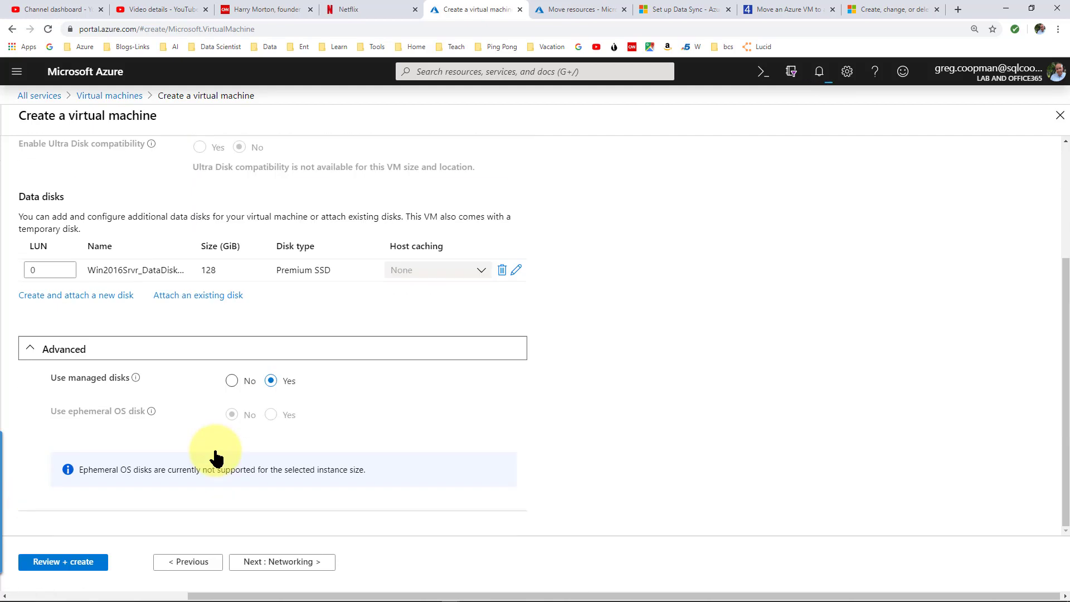
Keep the configured disk settings and the default networking settings for the virtual machine, proceeding to its management settings
scroll(215, 451, up, 3)
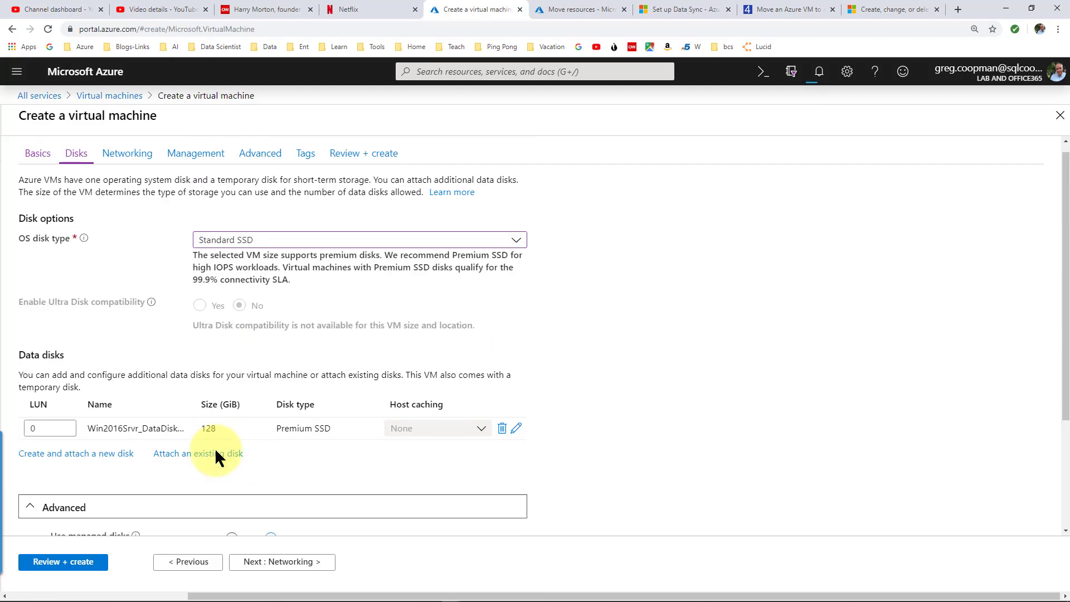
scroll(215, 456, down, 3)
click(267, 566)
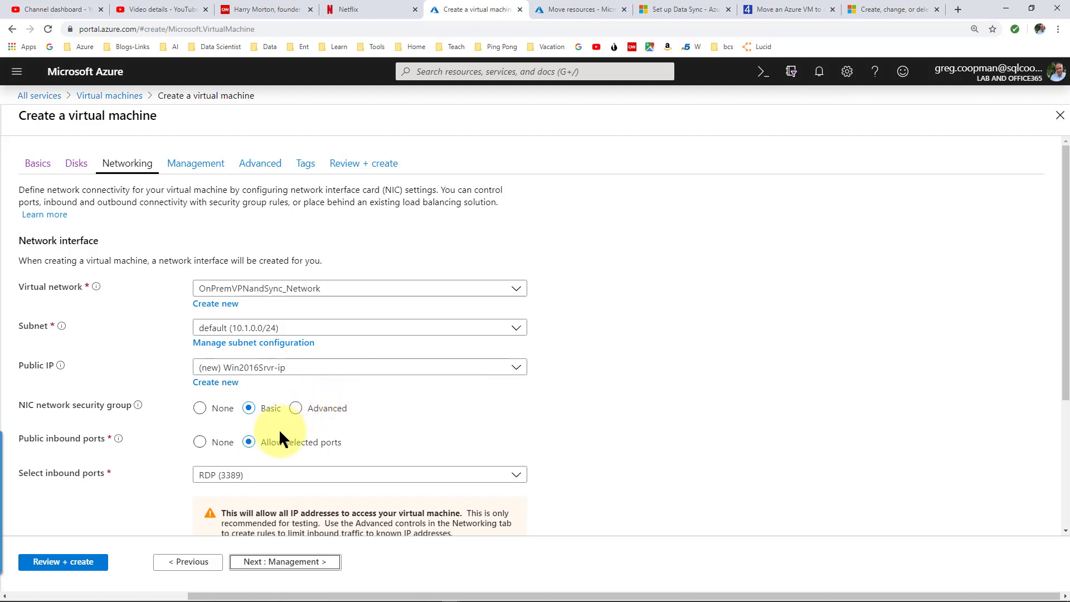
click(284, 561)
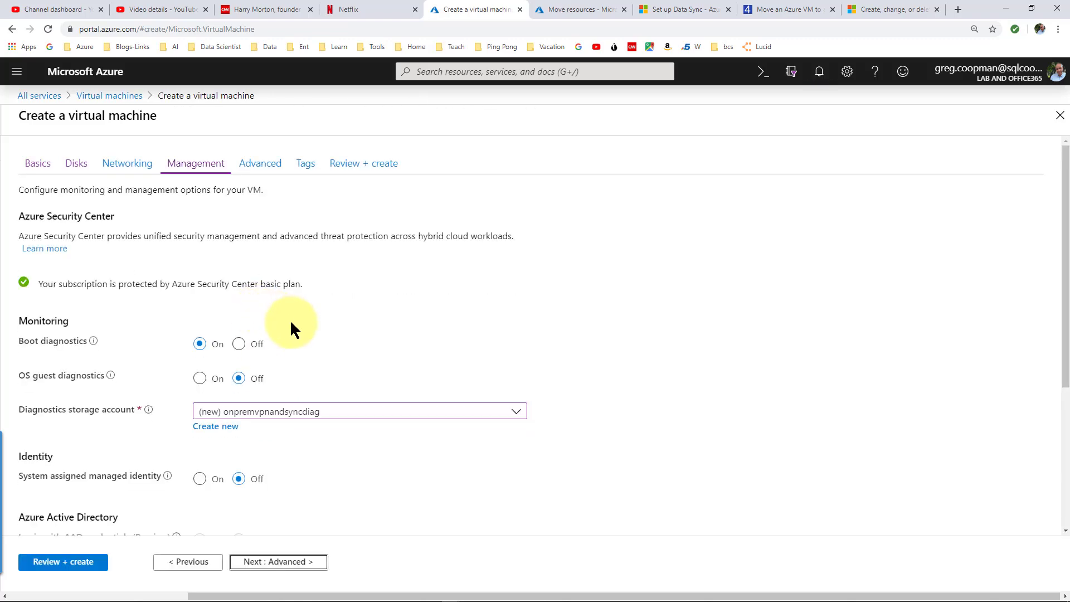
Enable auto-shutdown for the virtual machine with its default schedule, and proceed to the advanced settings
scroll(290, 323, down, 4)
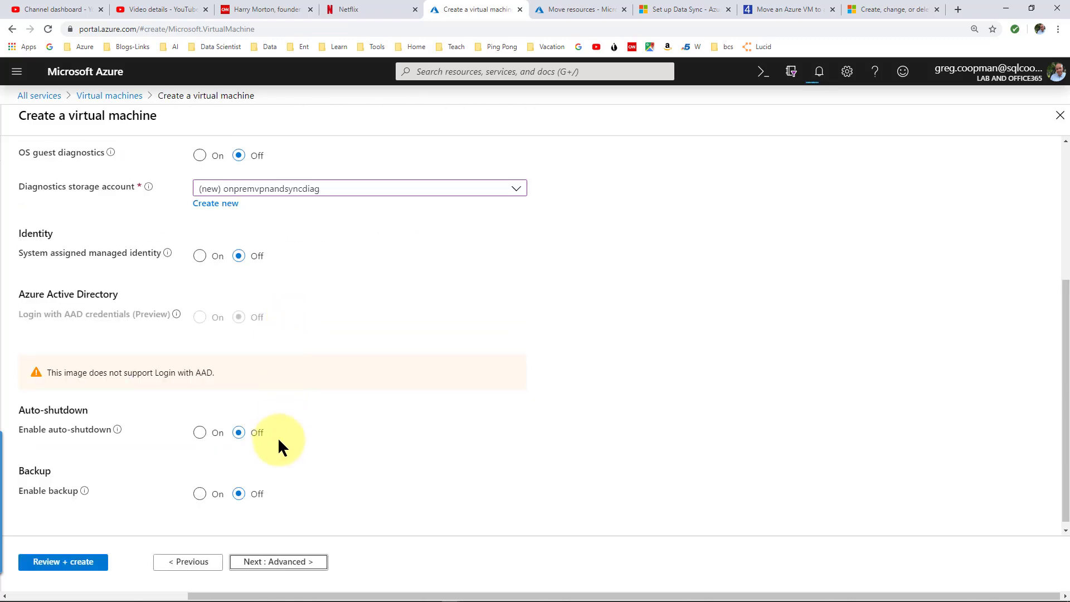
click(211, 441)
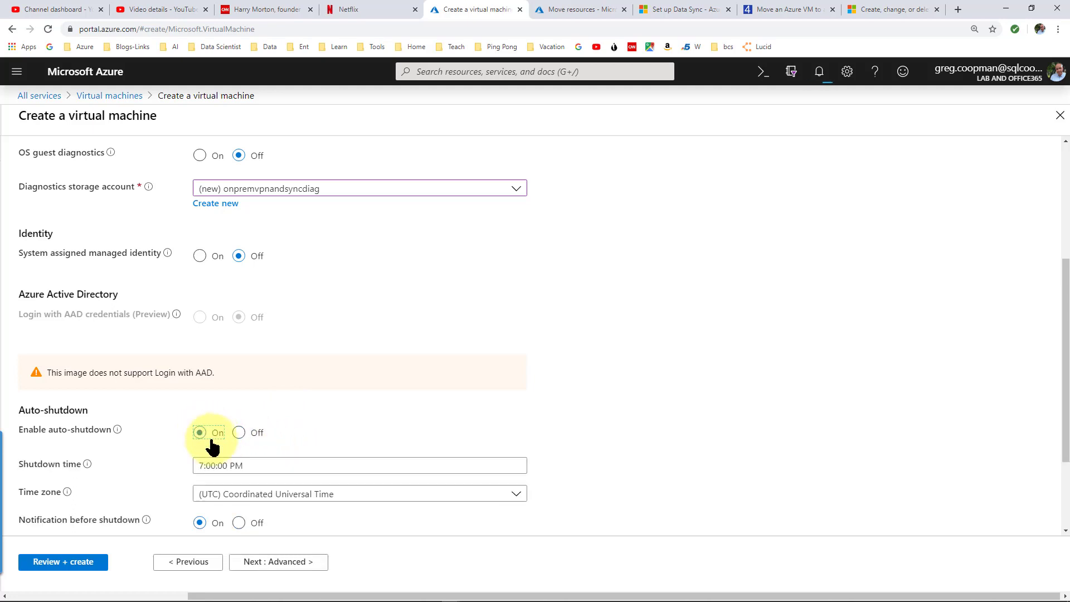
click(262, 562)
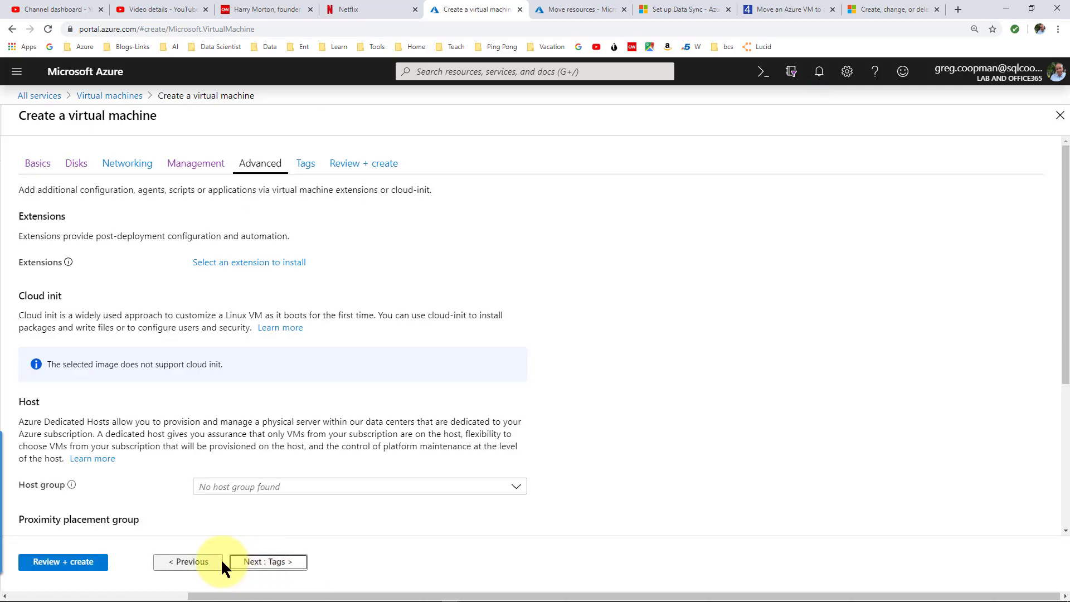
Leave the advanced settings and tags at their defaults, and create the virtual machine from the review page
click(256, 563)
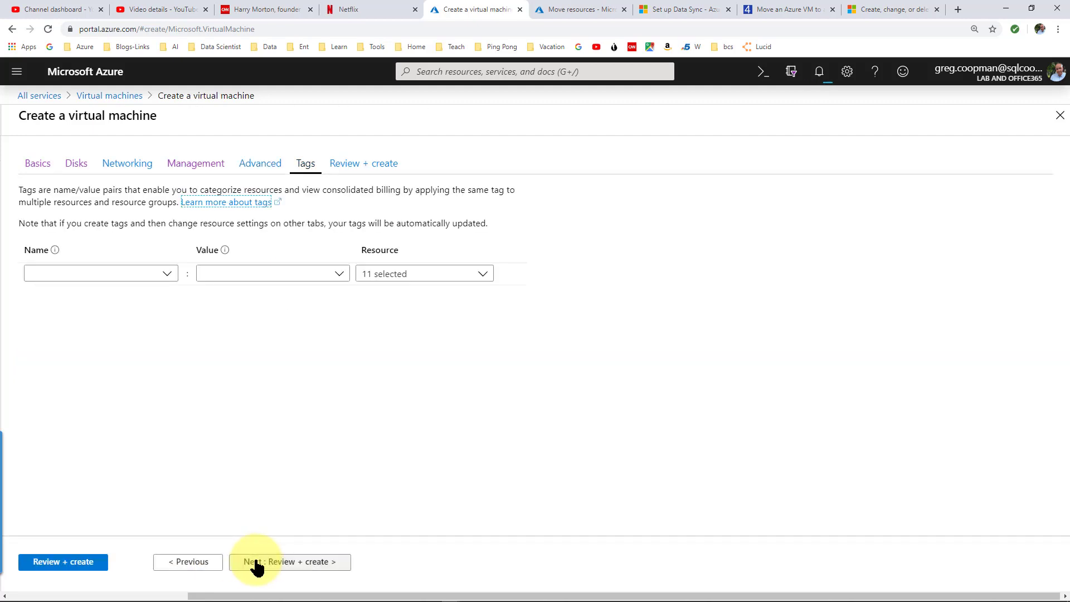
click(256, 564)
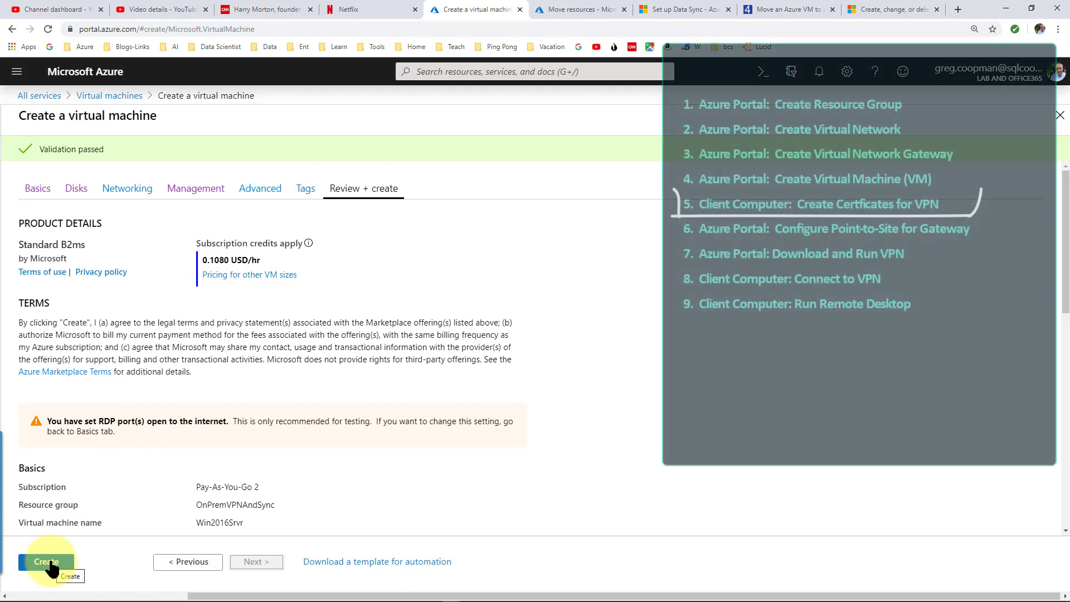
click(47, 561)
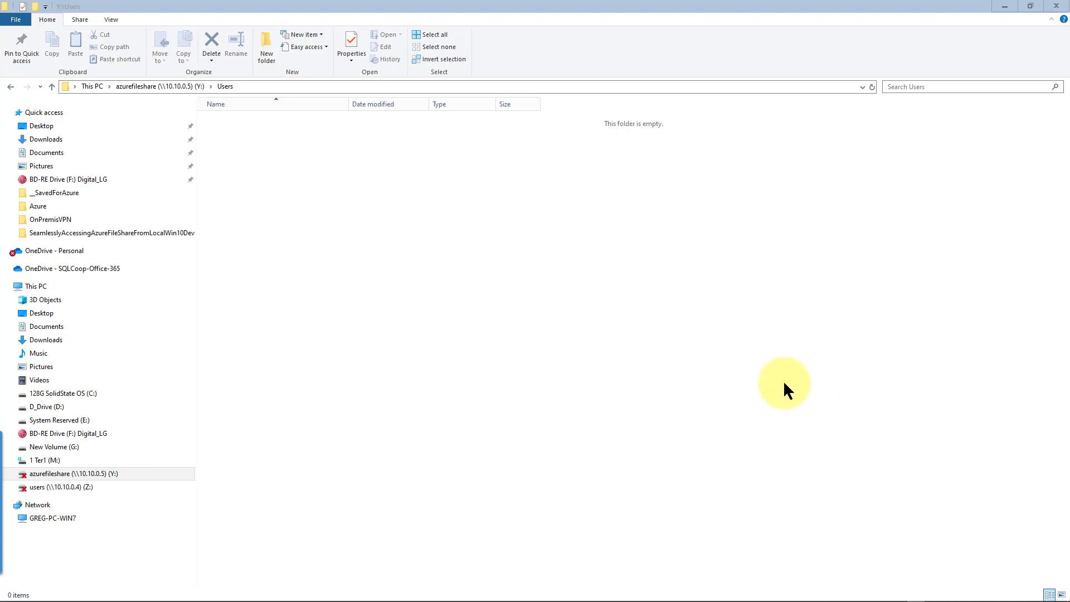
Launch Windows PowerShell ISE as administrator and open the recent script D:\downloads\Certificates\PowerShellScript\CreatingSelfSignedCertificate.ps1
mouse_move(747, 596)
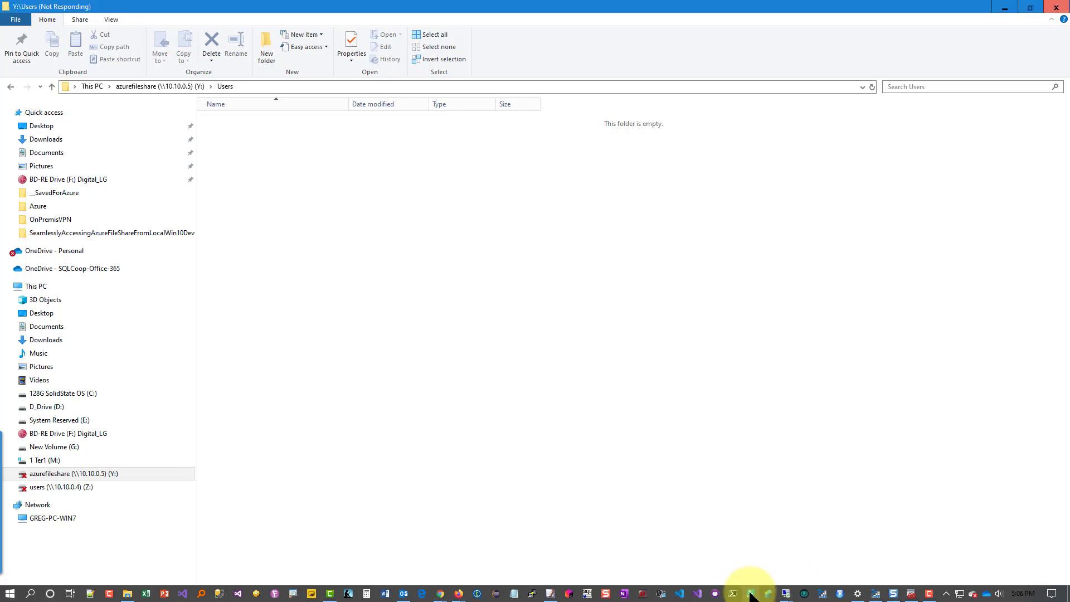
right_click(752, 594)
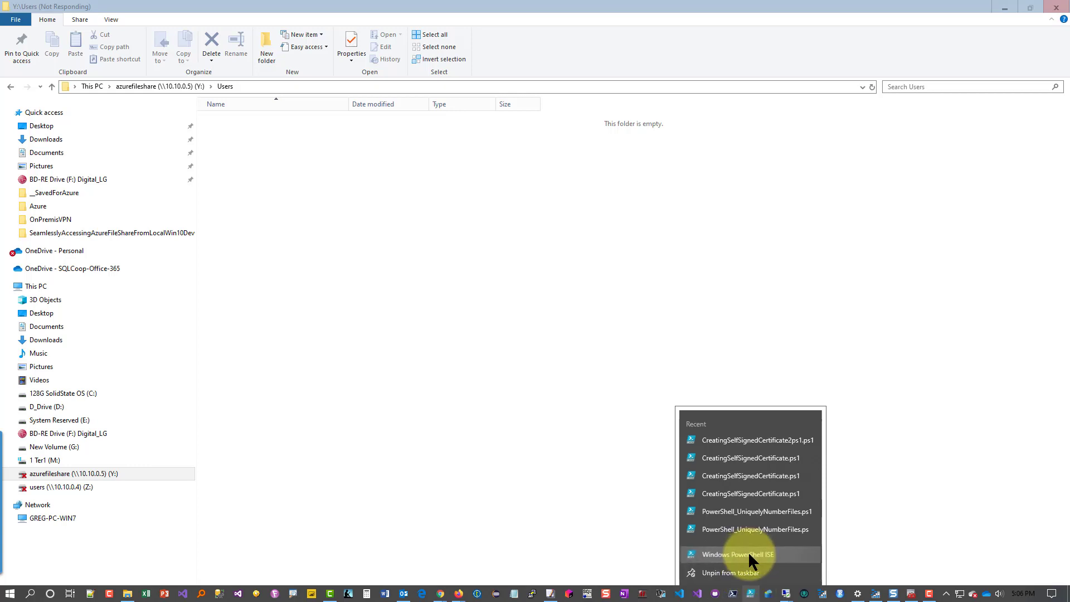
right_click(747, 551)
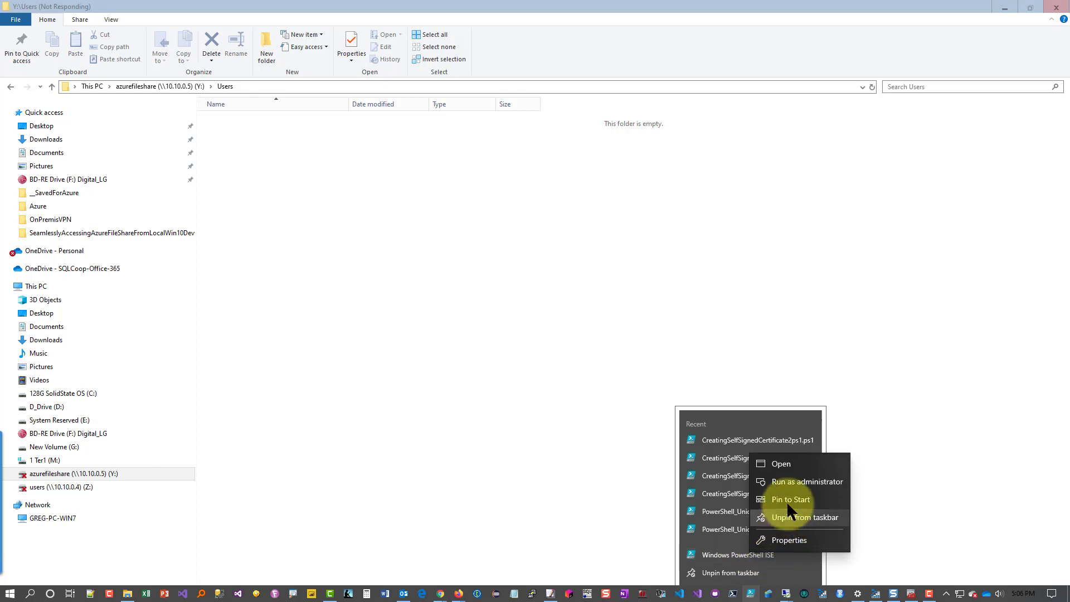
click(787, 481)
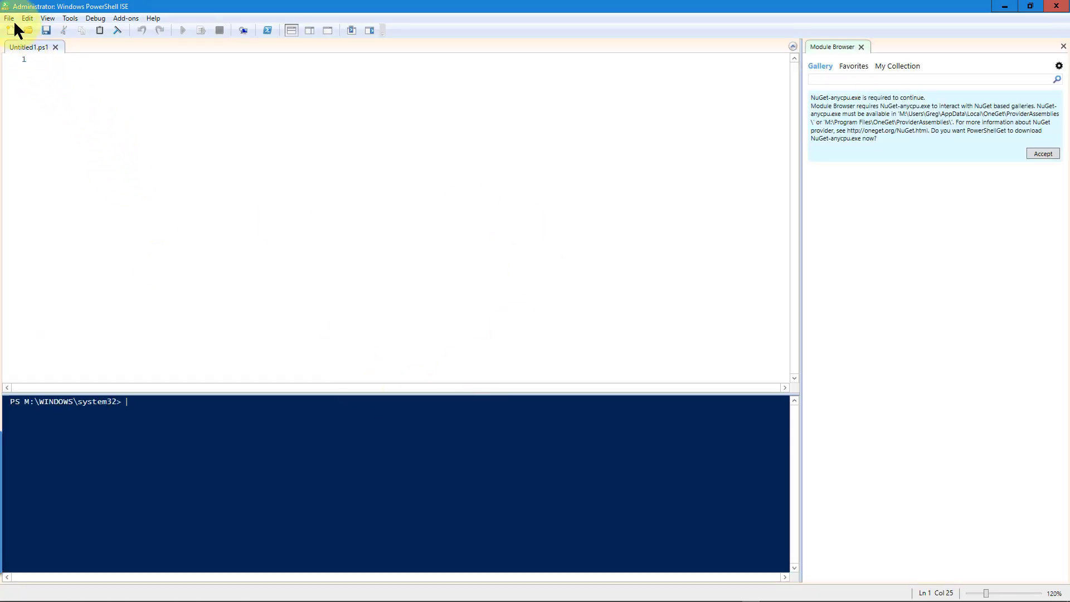
click(10, 22)
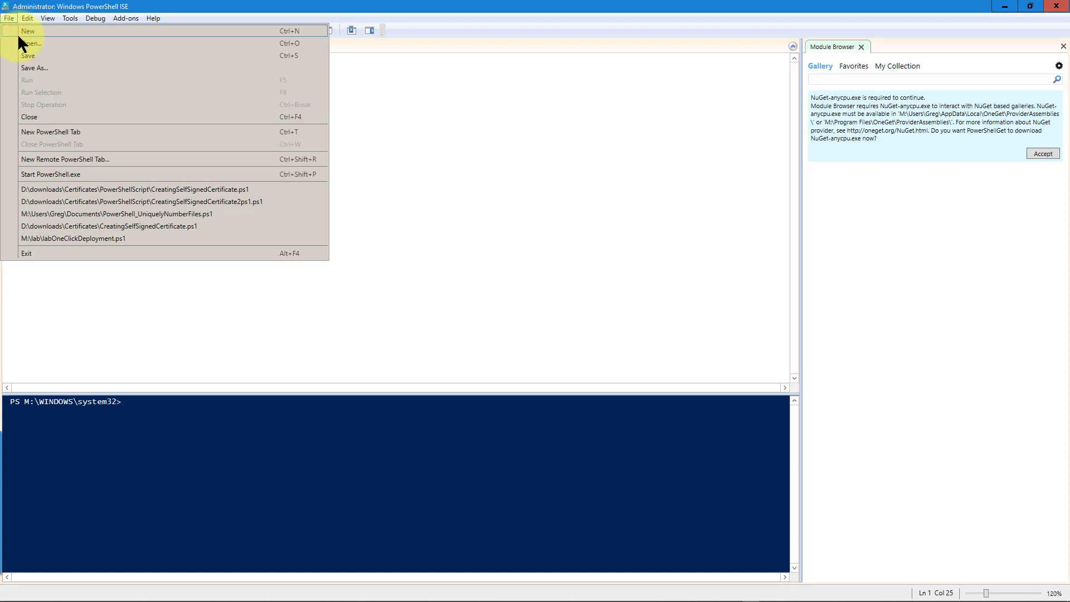
click(89, 189)
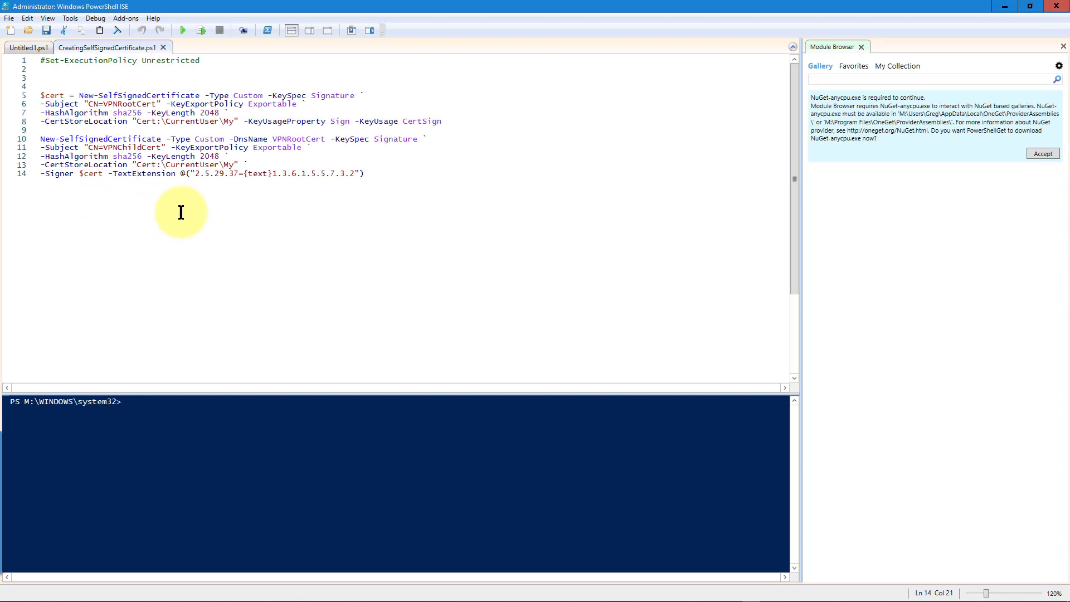
Review the execution policy comment and the VPNRootCert and VPNChildCert commands, and run the whole script to generate both certificates
click(40, 61)
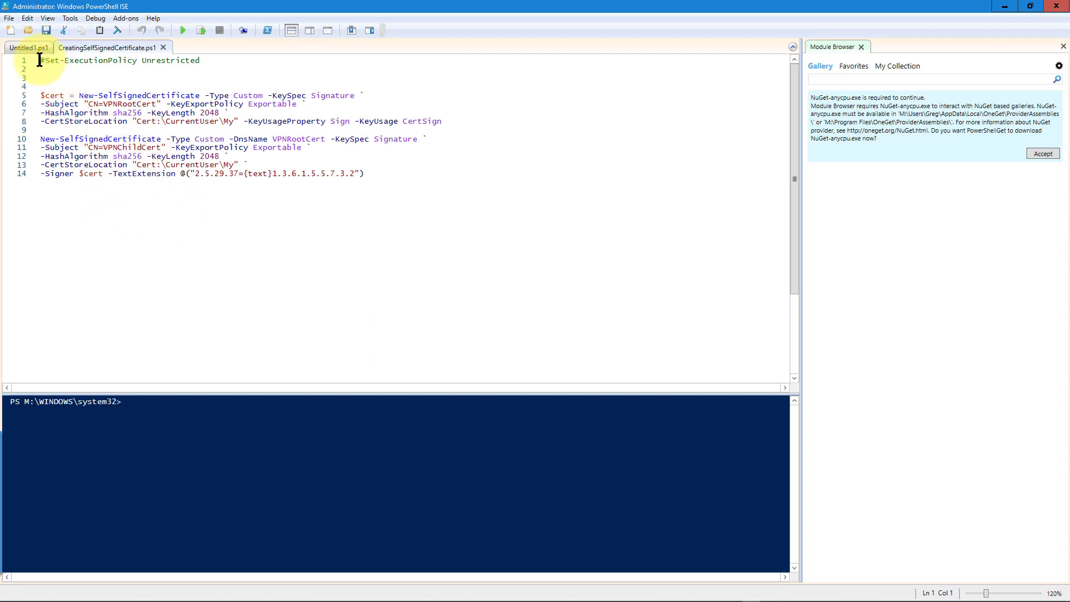
drag(39, 61, 46, 63)
click(46, 63)
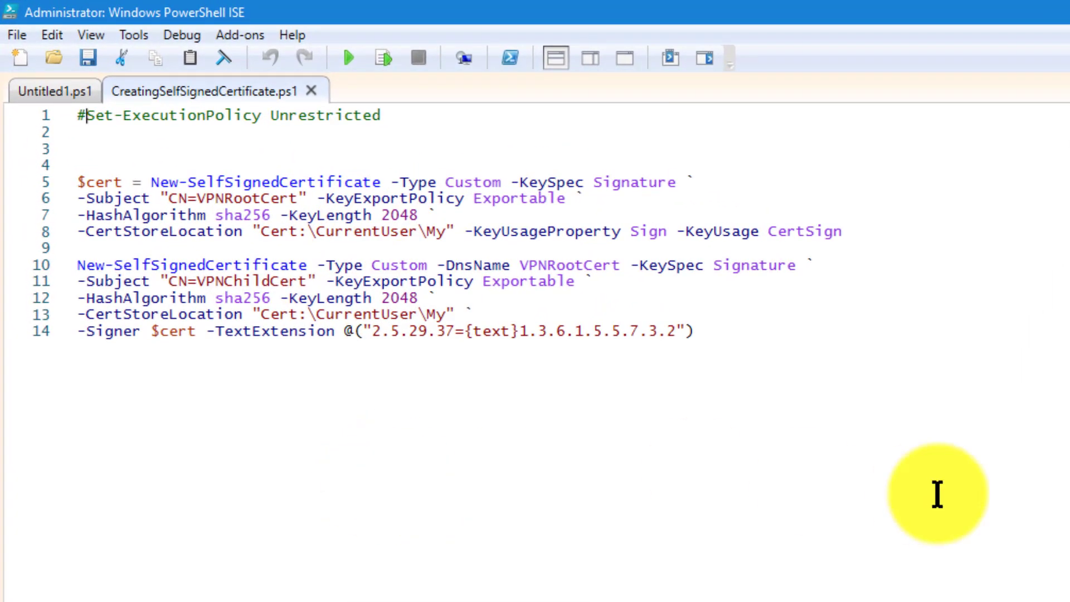
drag(852, 240, 51, 164)
click(568, 468)
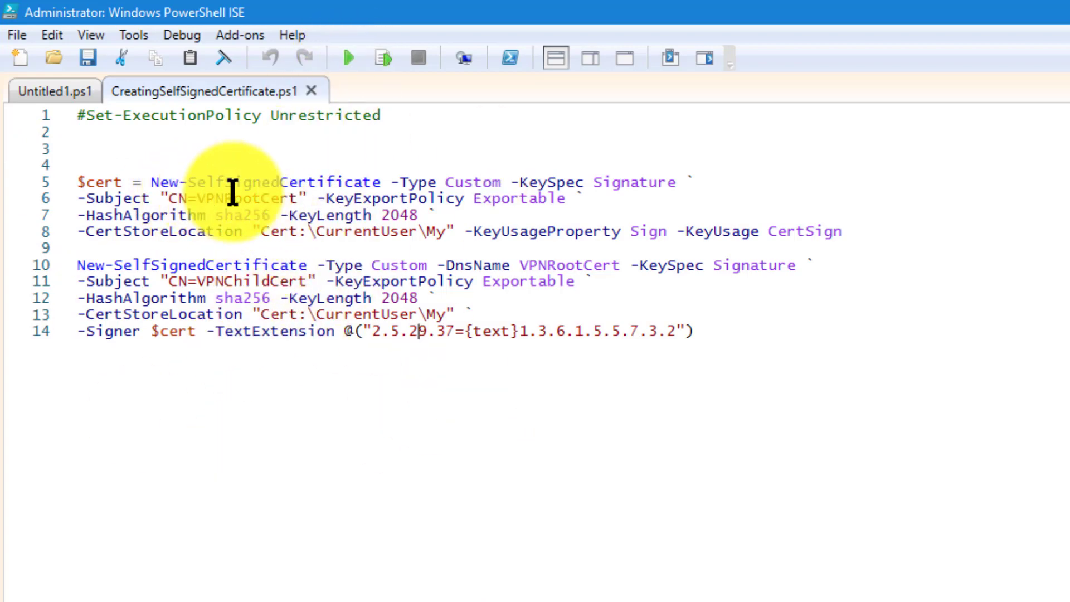
drag(197, 198, 296, 202)
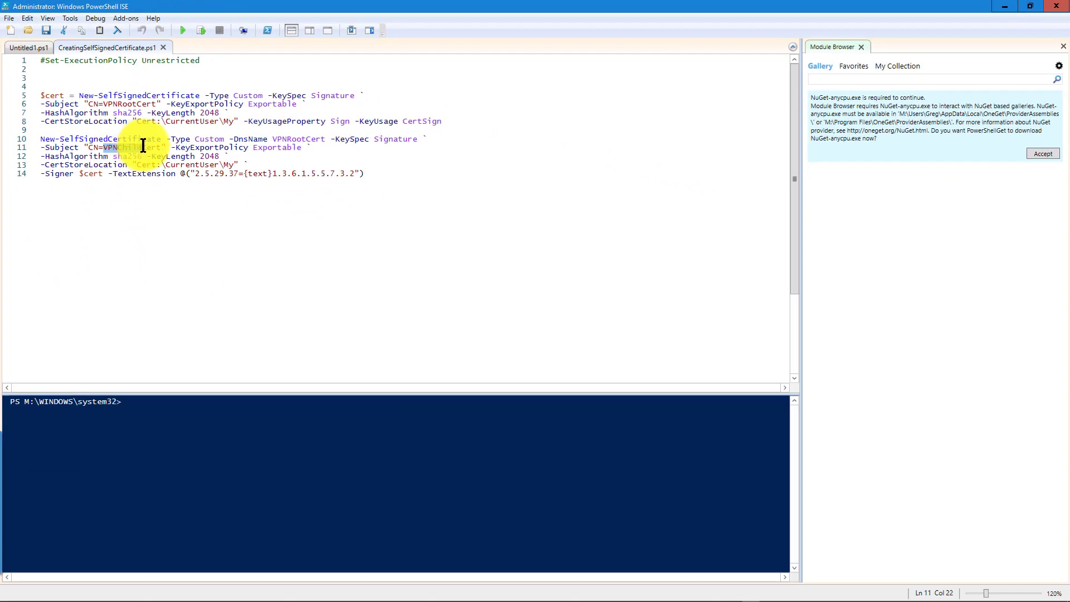
drag(172, 245, 267, 240)
click(184, 172)
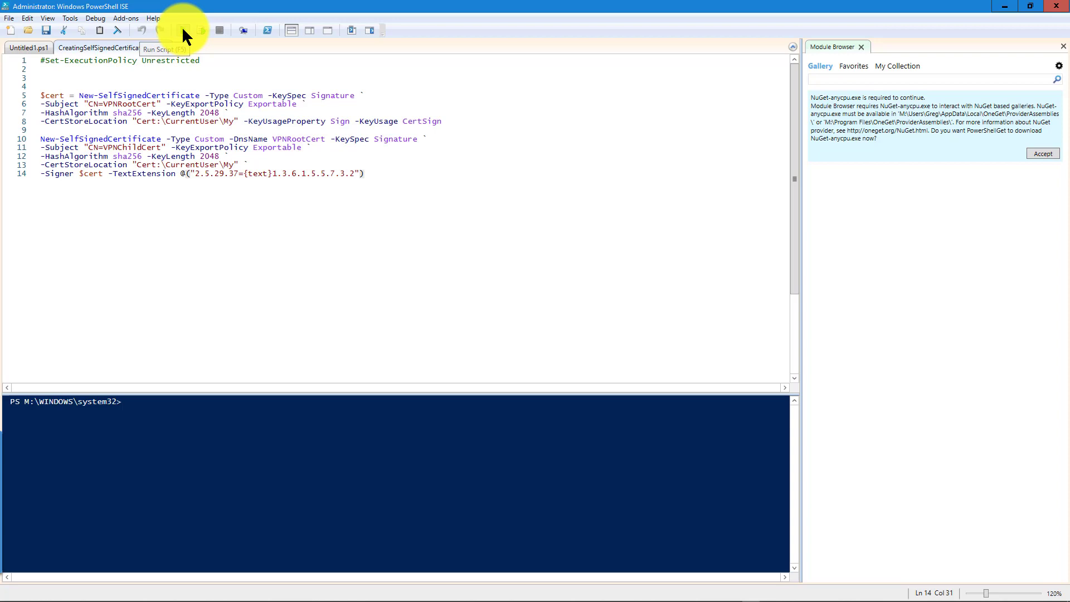
click(182, 26)
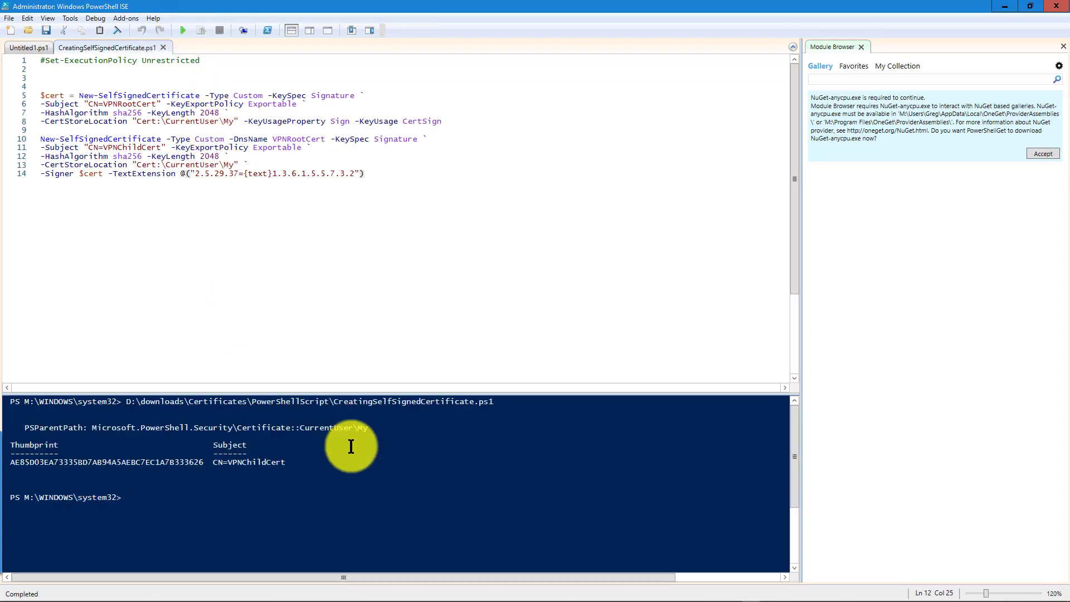
Search Windows for mmc, launch the Microsoft Management Console and stretch its window to the full screen height
mouse_move(824, 586)
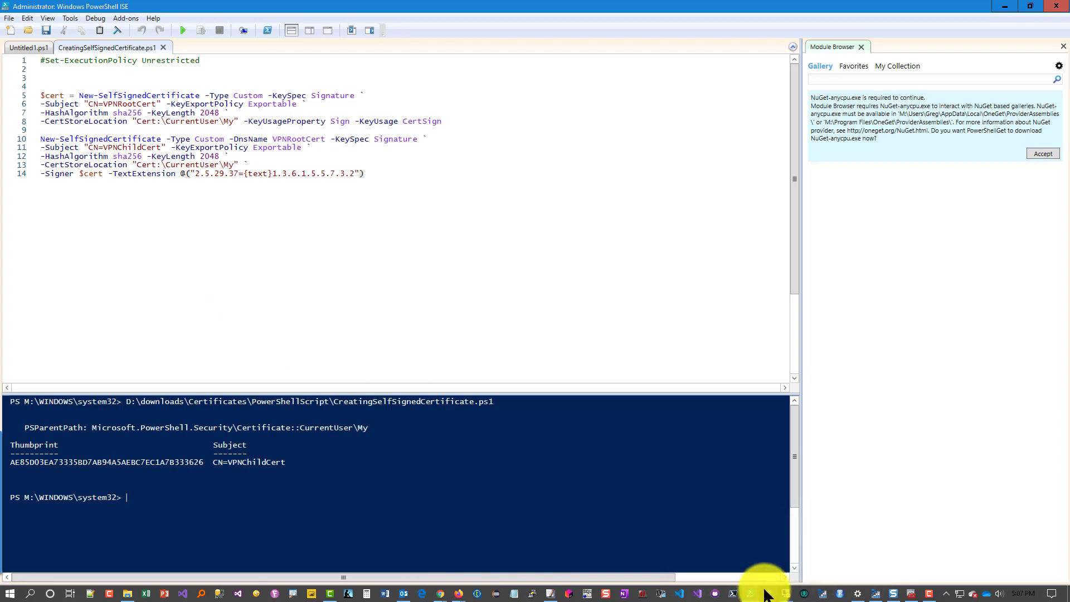
mouse_move(749, 595)
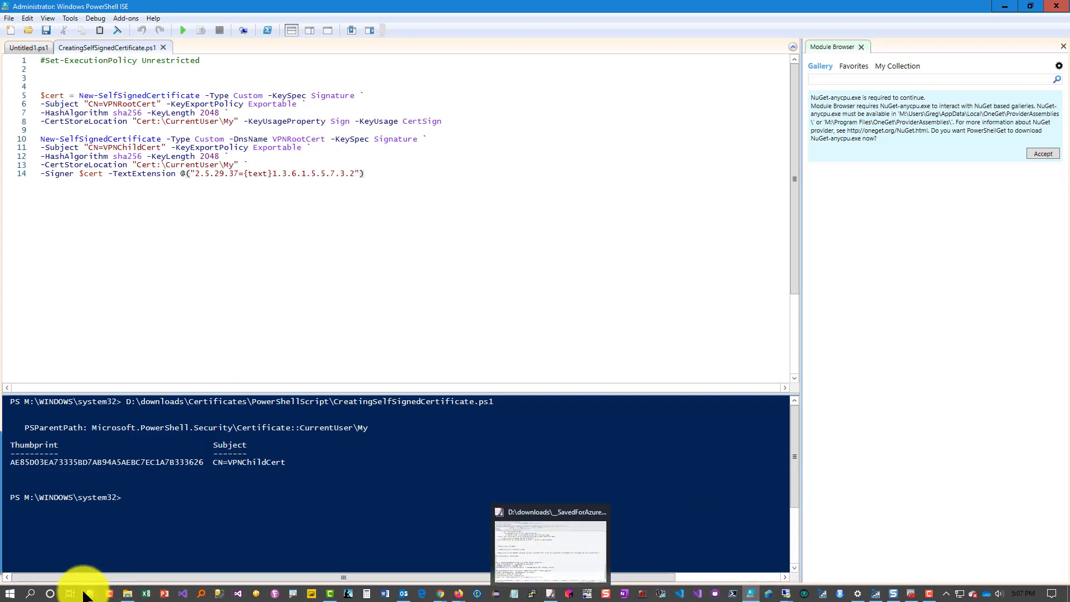
key(alt+Tab)
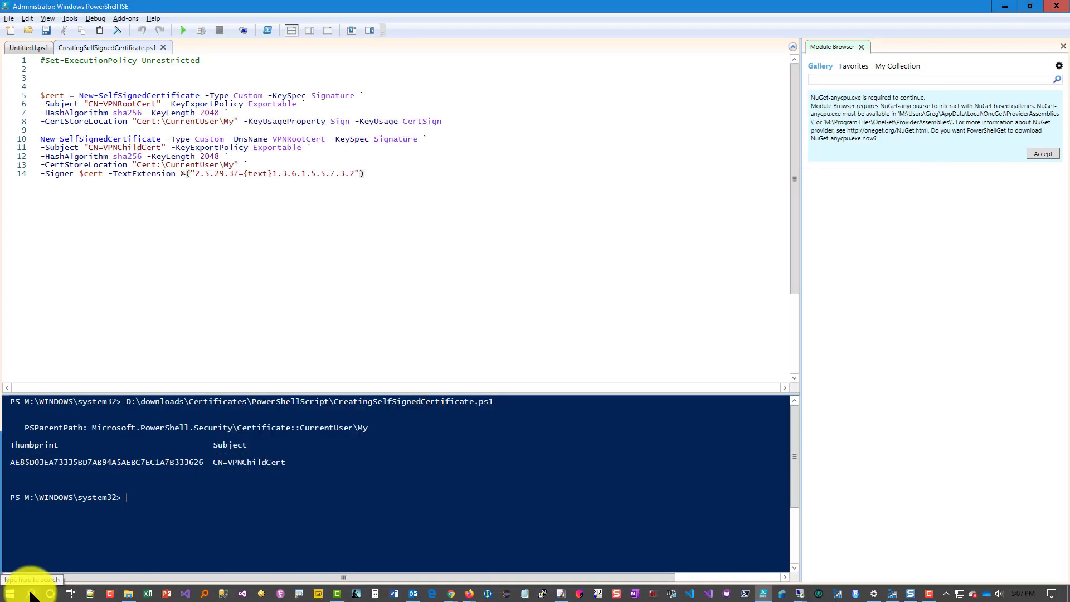
click(31, 594)
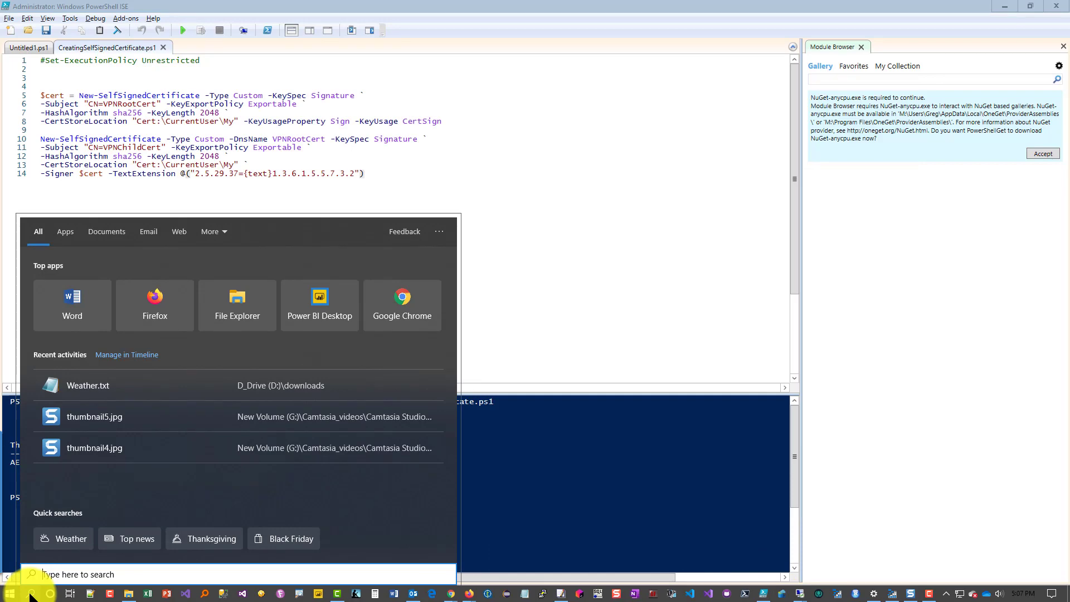
text(mmc)
key(Return)
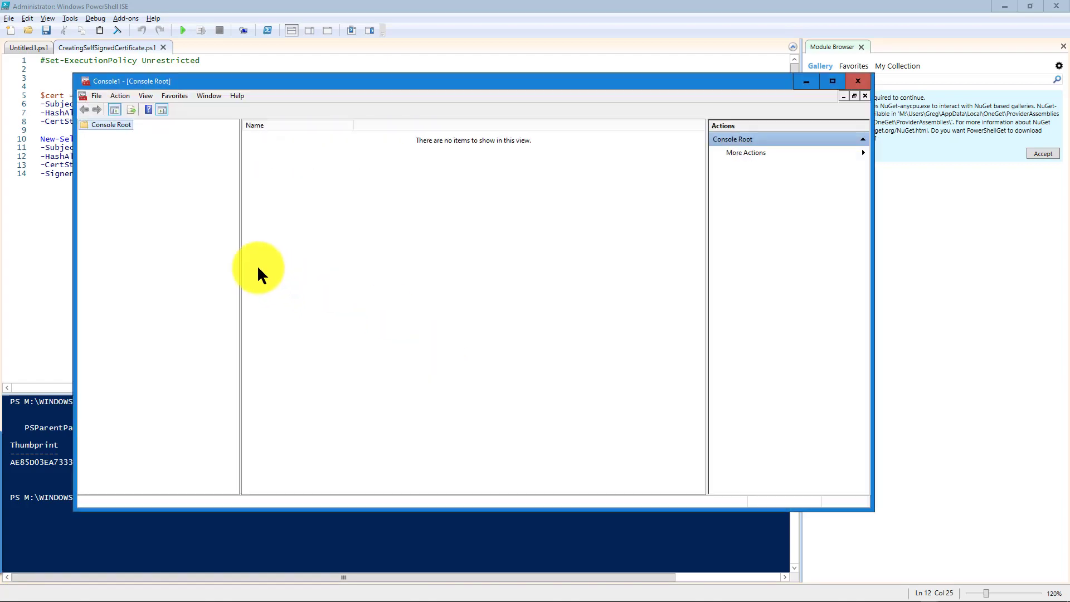
double_click(356, 73)
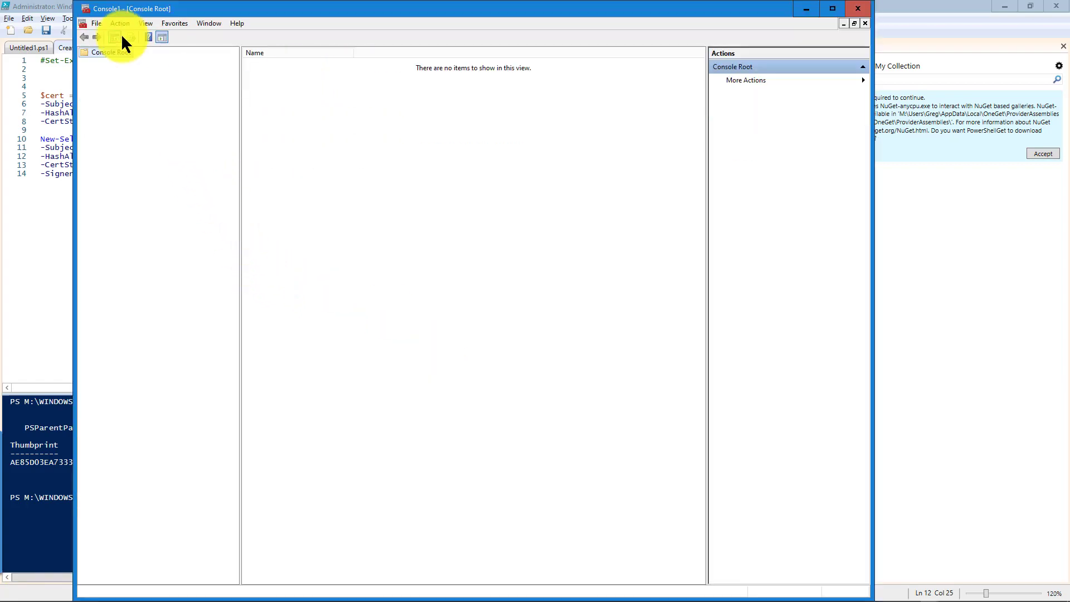
Add the Certificates snap-in for the current user account to the console
click(97, 24)
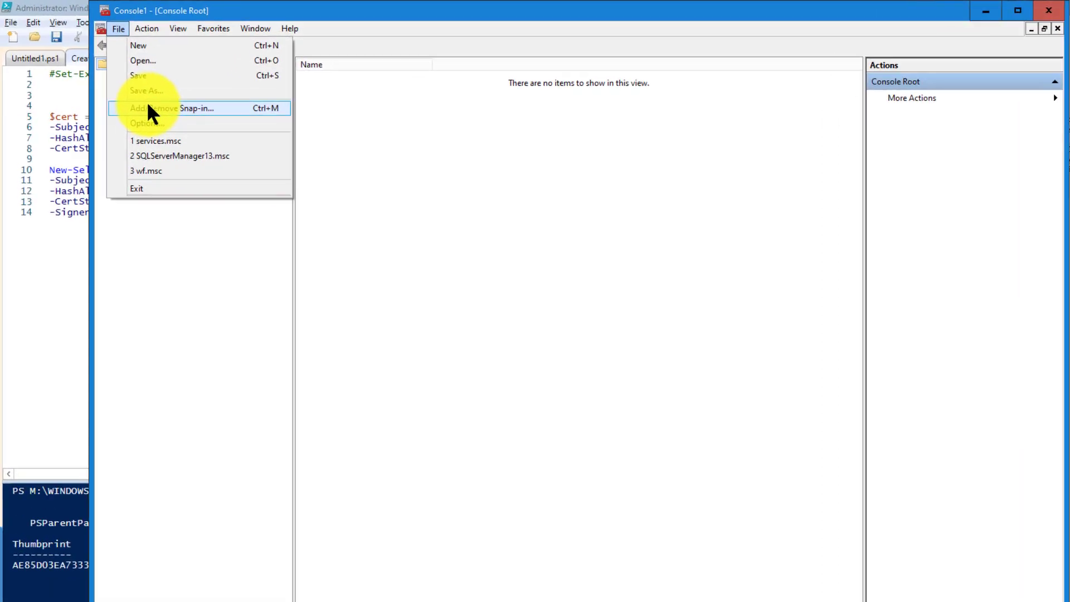
click(151, 109)
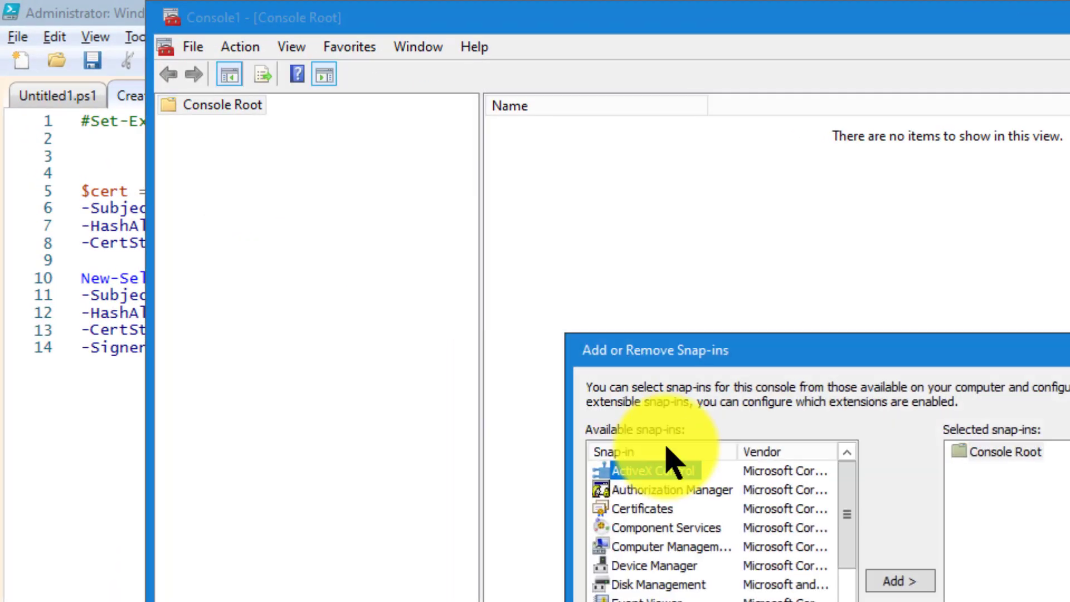
click(644, 508)
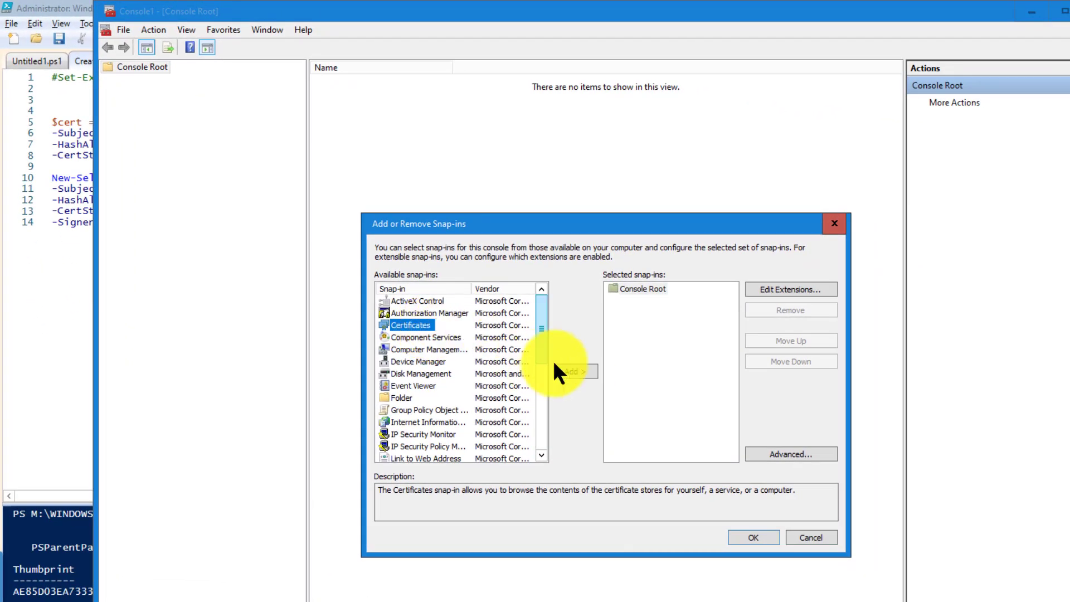
click(579, 371)
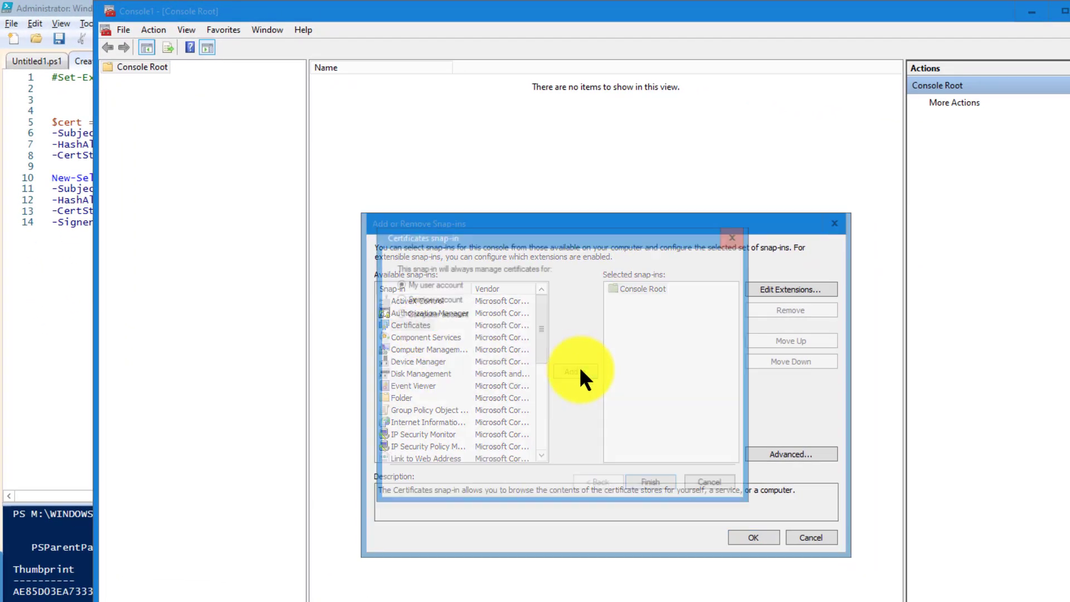
click(659, 480)
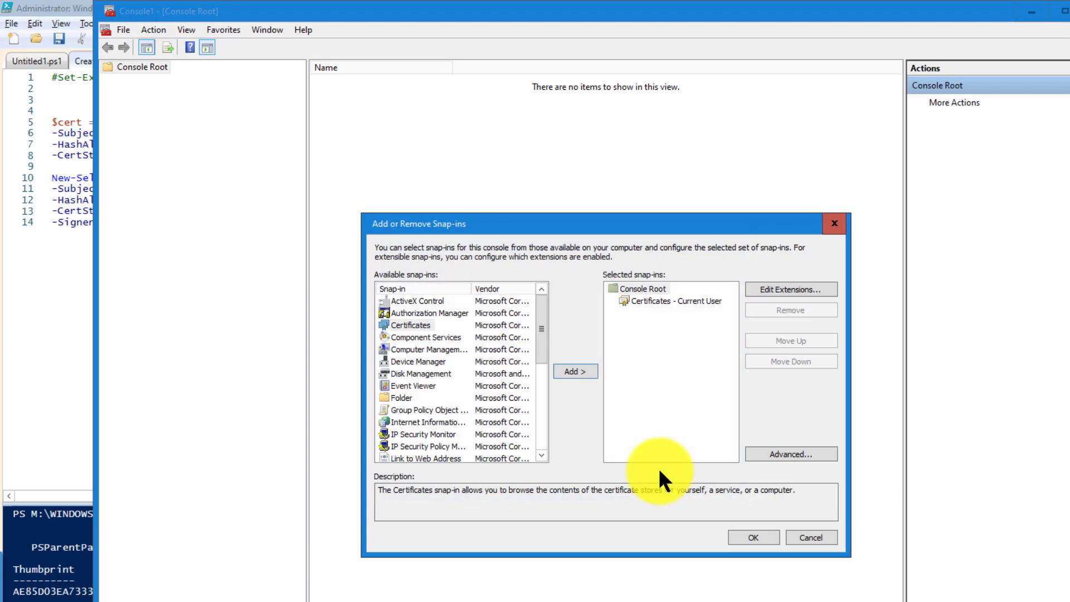
click(755, 537)
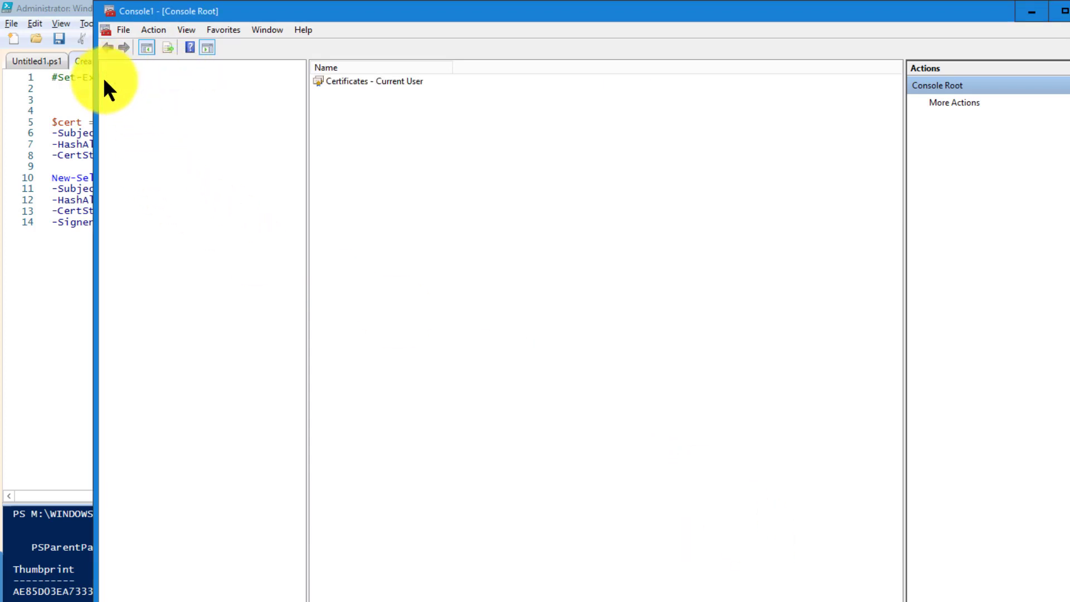
Expand the current user's certificates and display the Certificates folder in the Personal store
click(106, 79)
click(120, 93)
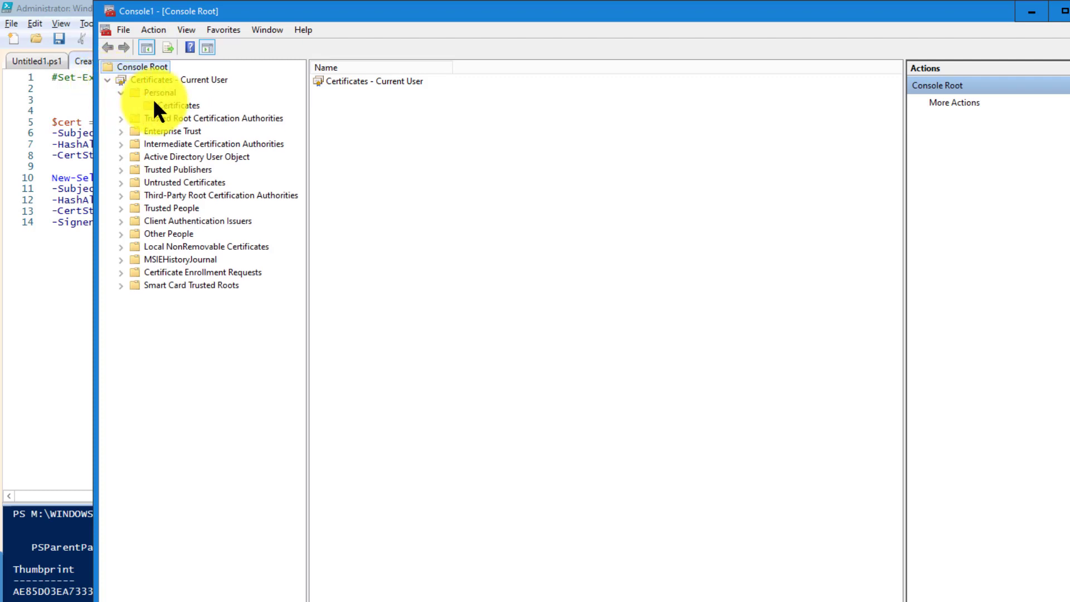
click(167, 106)
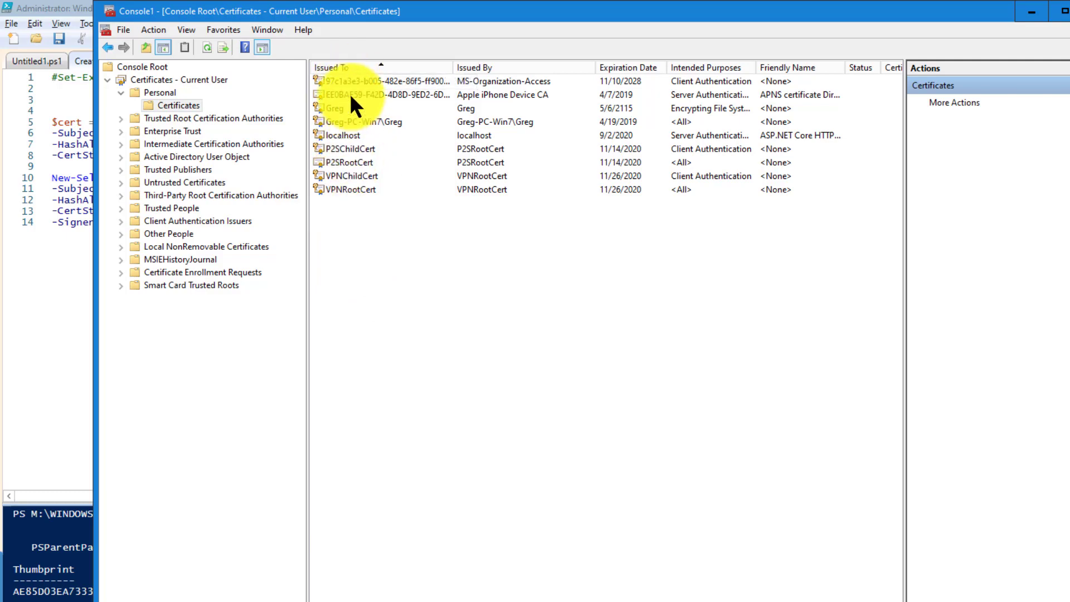
Check the VPNChildCert and VPNRootCert entries in the Personal certificates list, then clear the selection
click(357, 176)
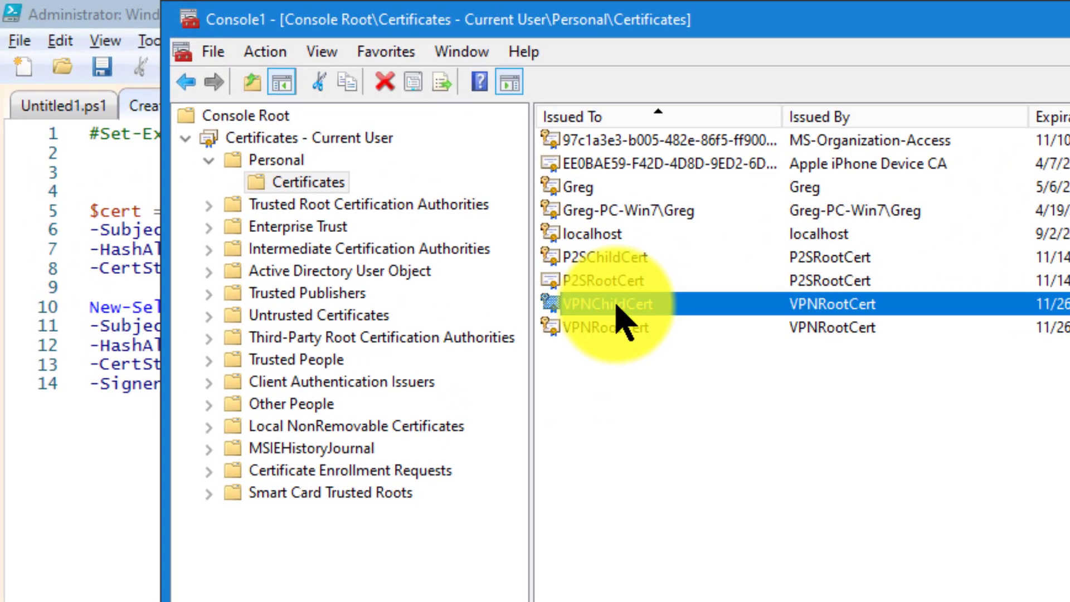
shift+click(618, 328)
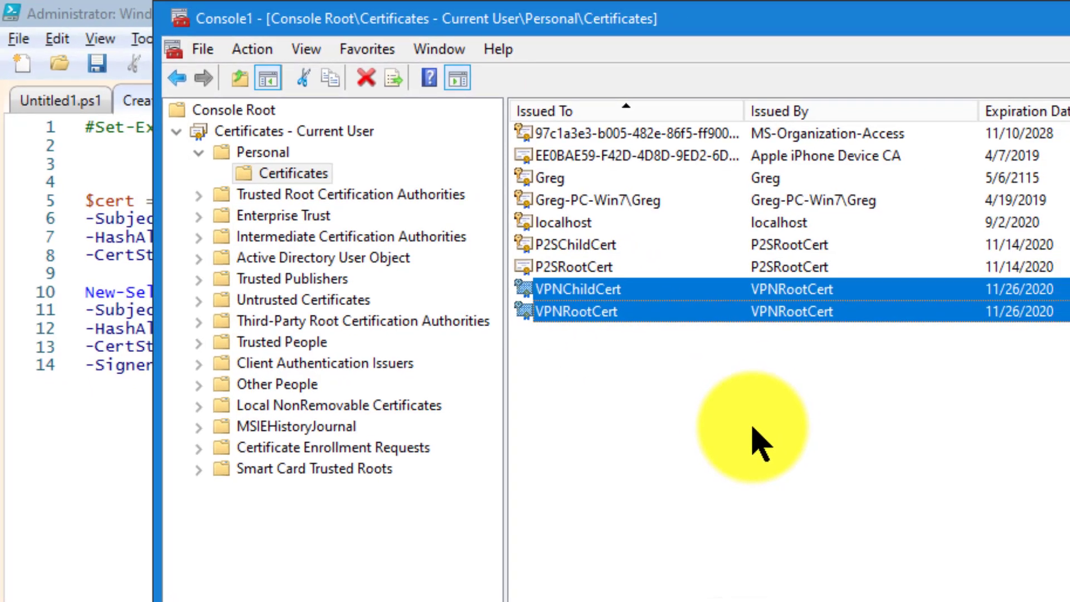
click(753, 427)
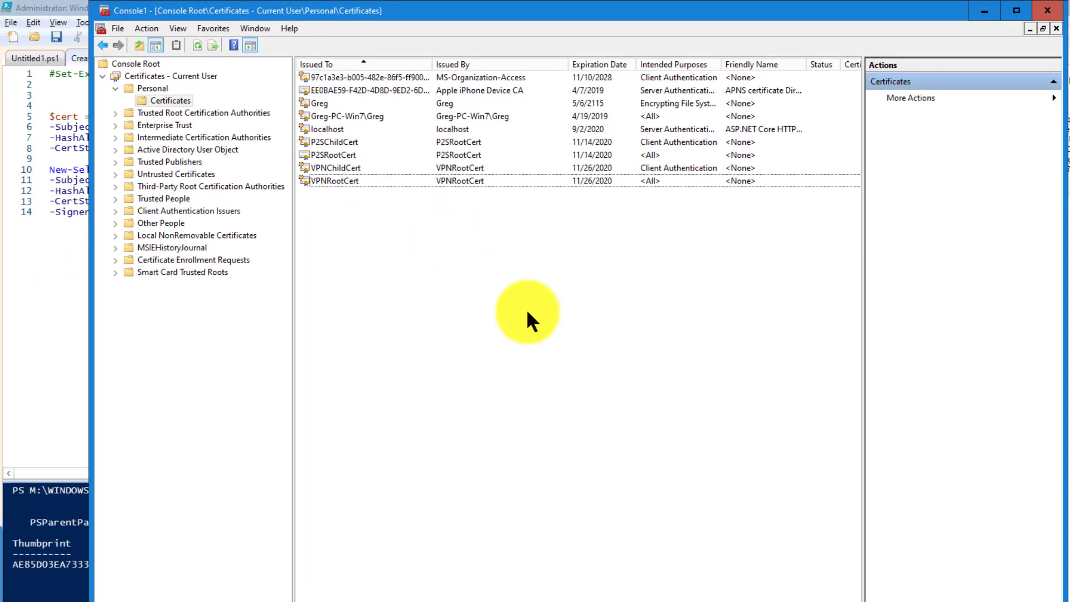
Start exporting the VPNRootCert certificate without its private key in Base-64 encoded X.509 (.CER) format
right_click(355, 179)
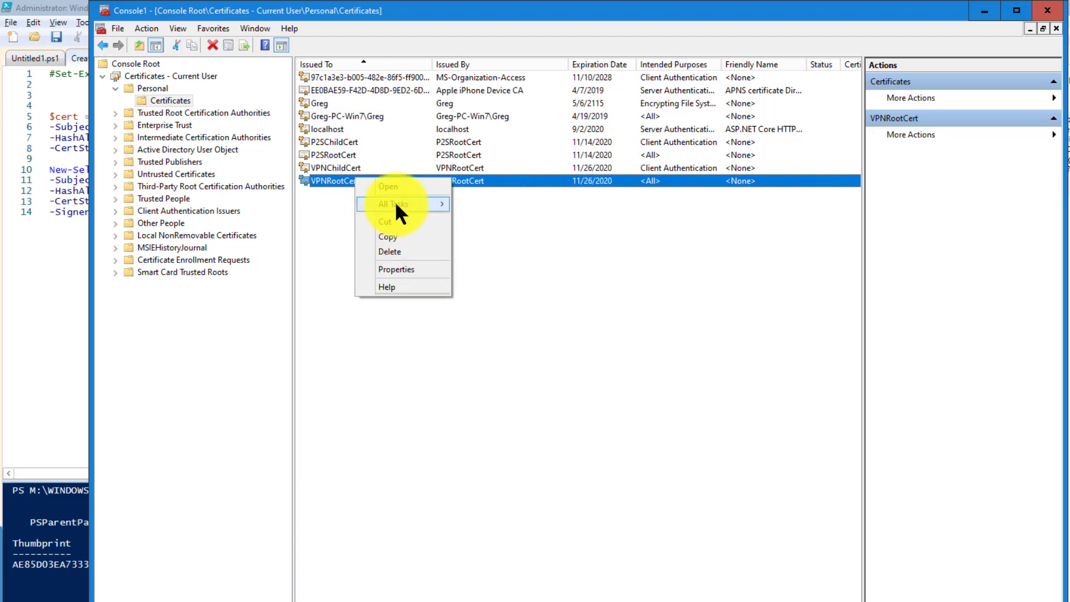
mouse_move(395, 202)
click(518, 271)
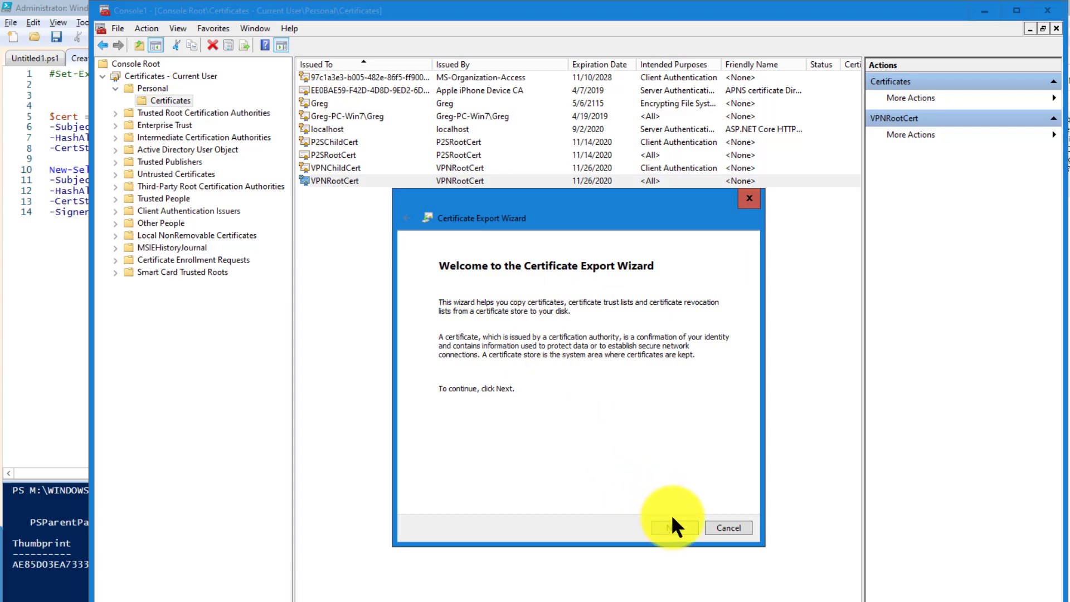
click(676, 527)
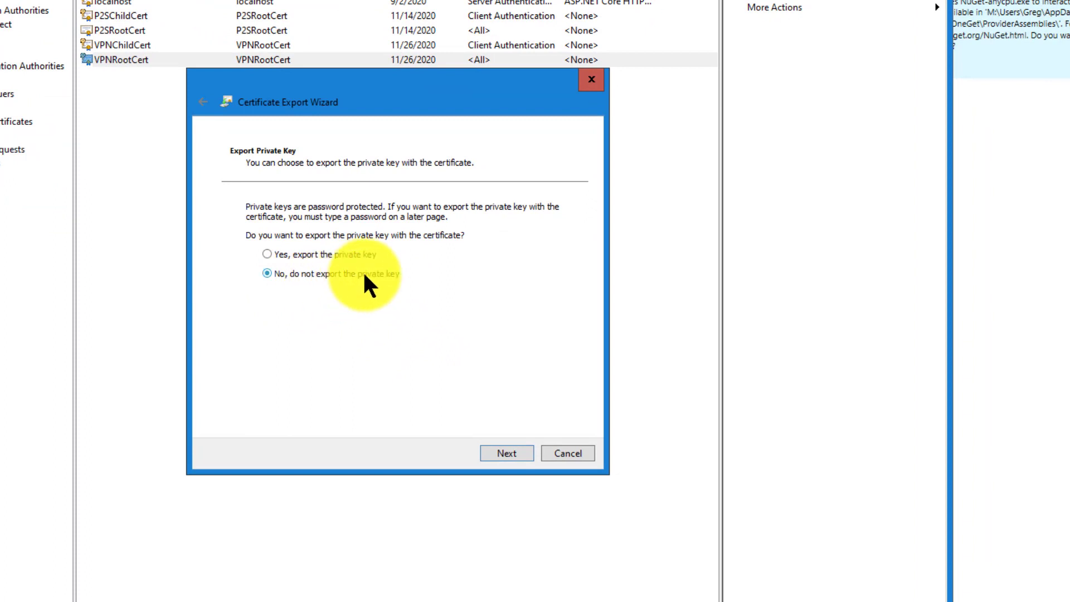
click(516, 455)
click(310, 244)
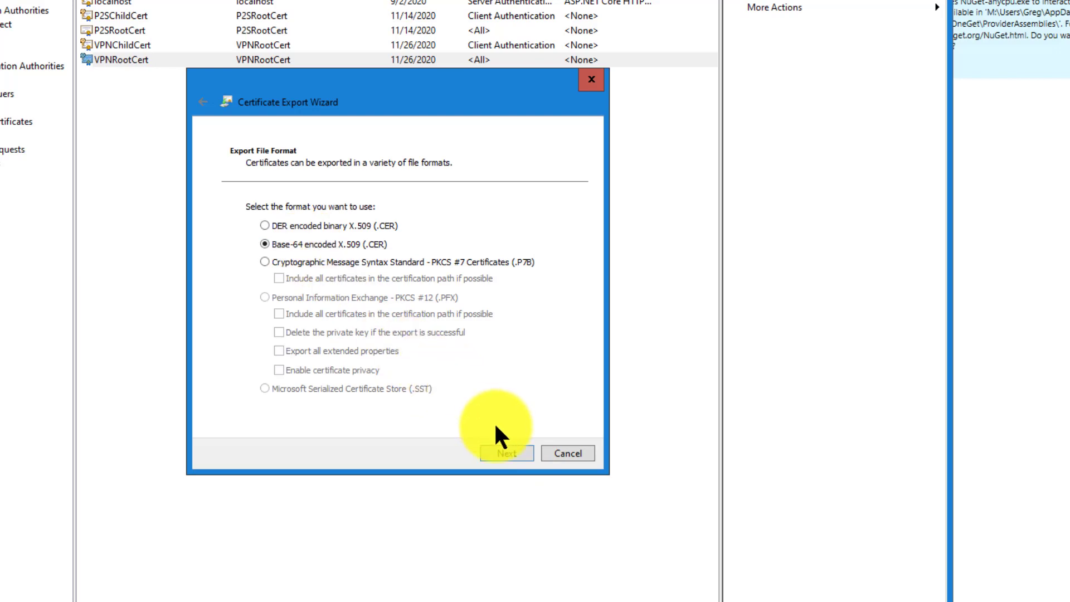
click(513, 450)
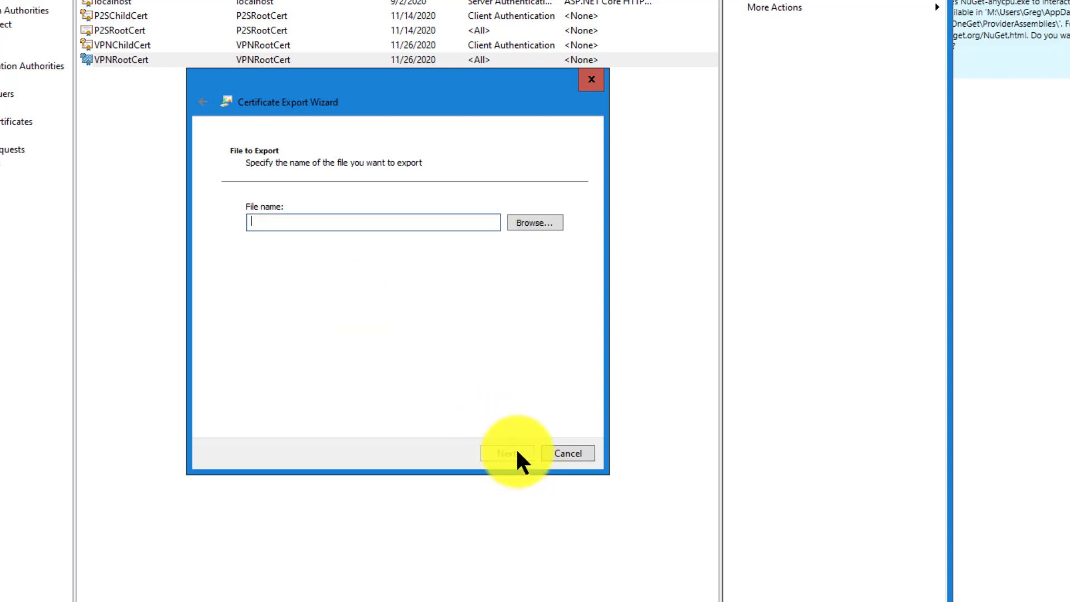
Save the export as VPNRootCert in D:\downloads\Certificates and finish the Certificate Export Wizard
click(526, 226)
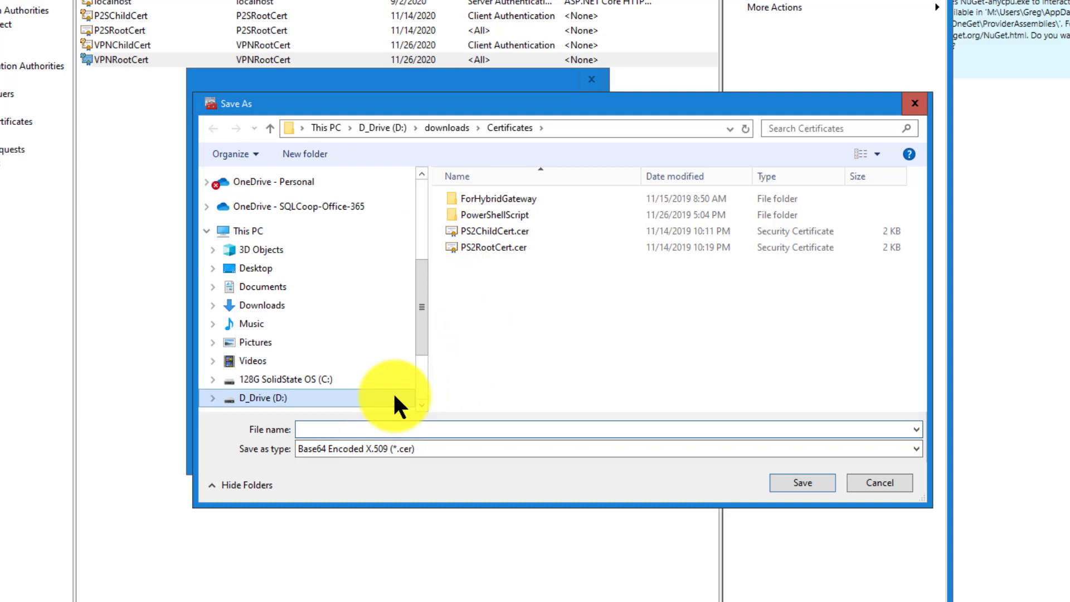
text(VPNRootCert)
click(791, 483)
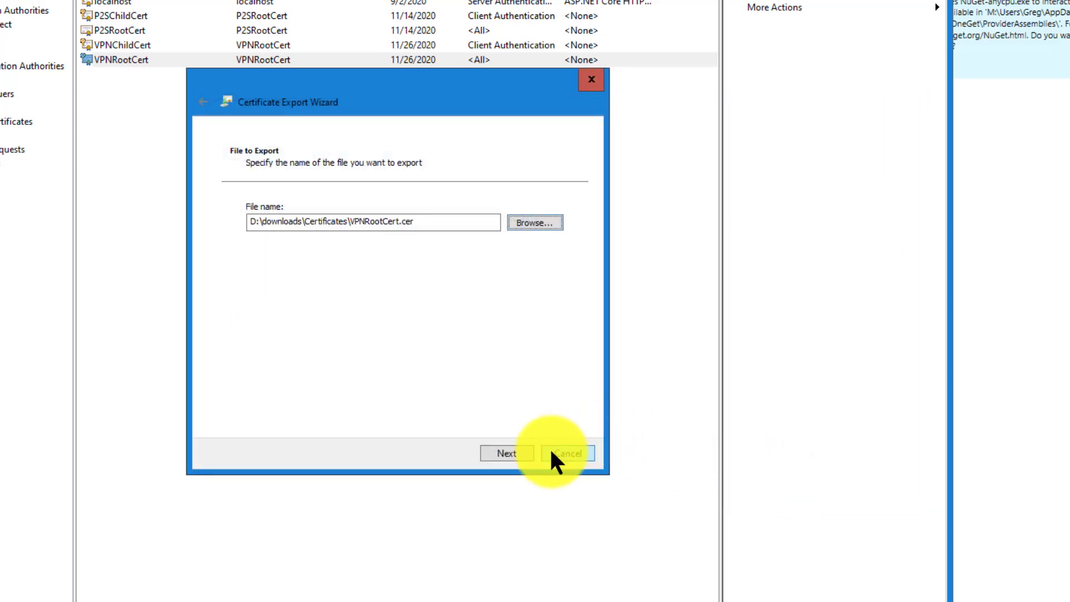
click(521, 453)
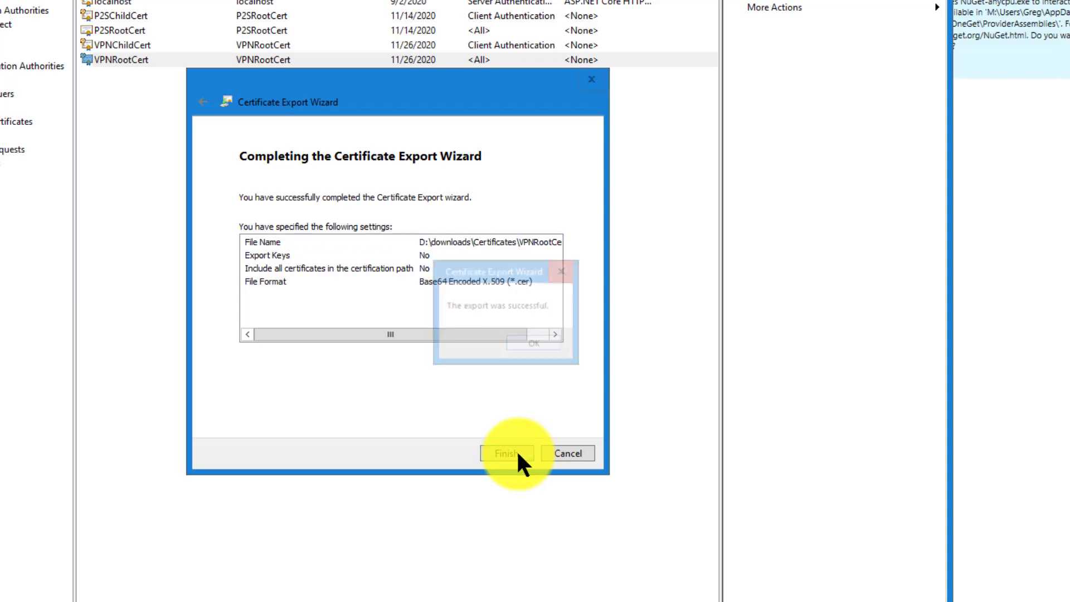
click(532, 343)
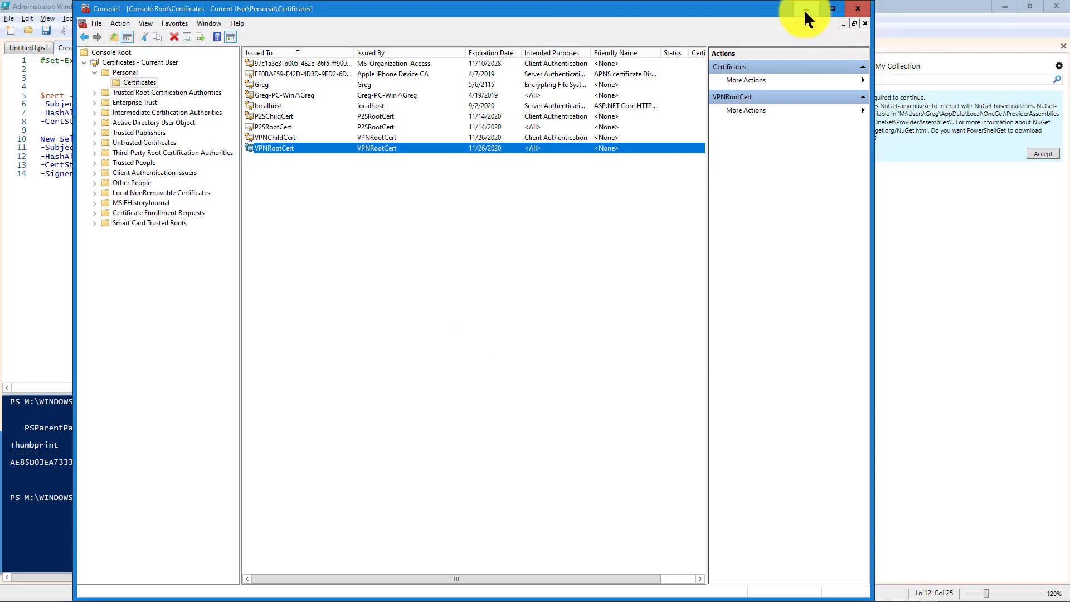
Close the Microsoft Management Console without saving its settings and minimise PowerShell ISE
click(856, 6)
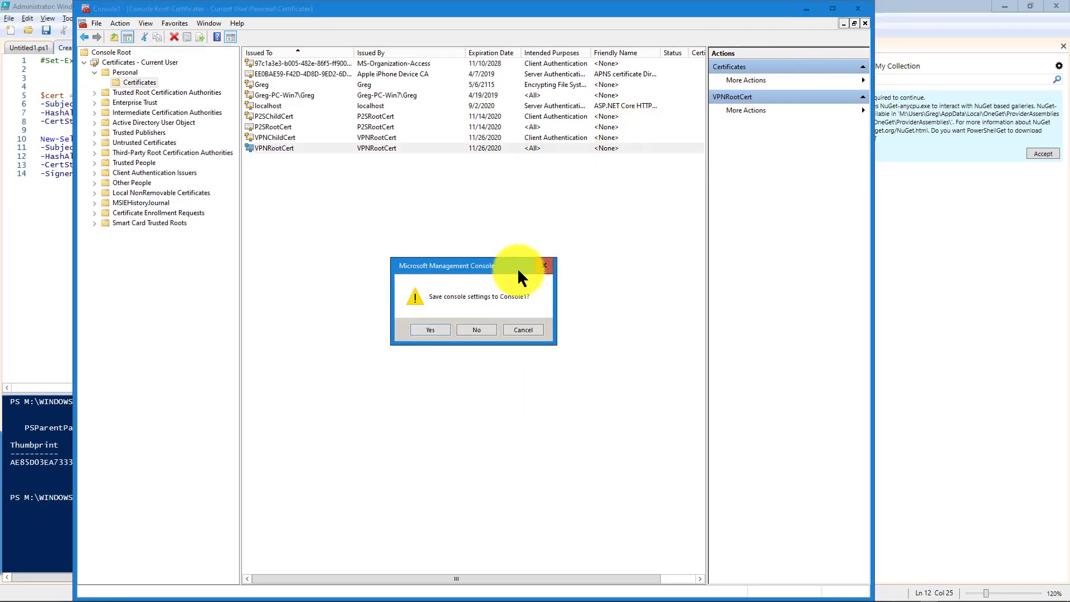
click(475, 329)
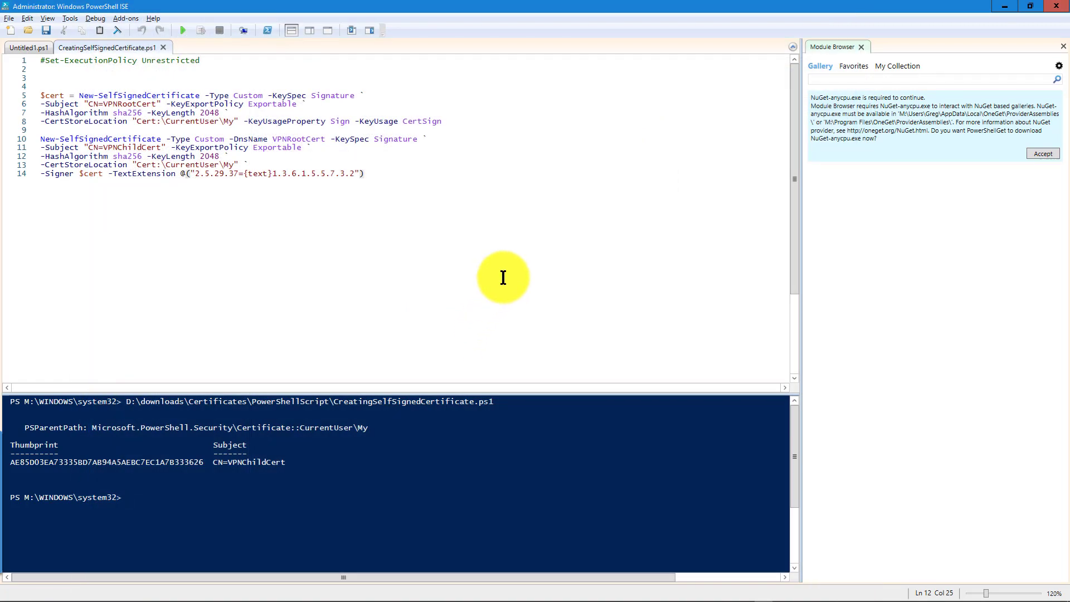
click(1008, 8)
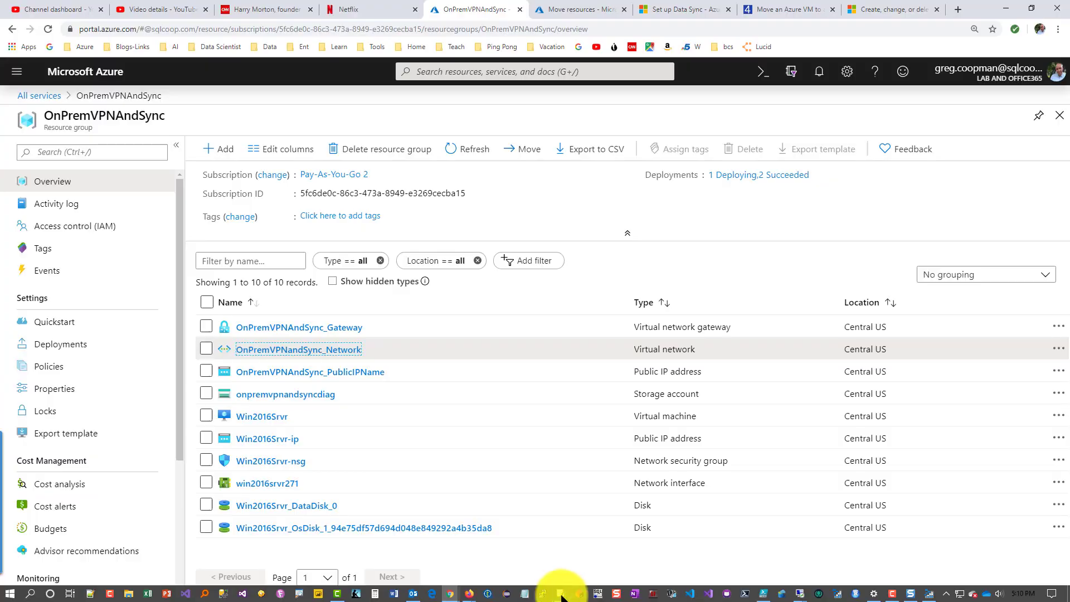
Launch Notepad, maximise its window and bring up the dialog for opening a file
click(523, 591)
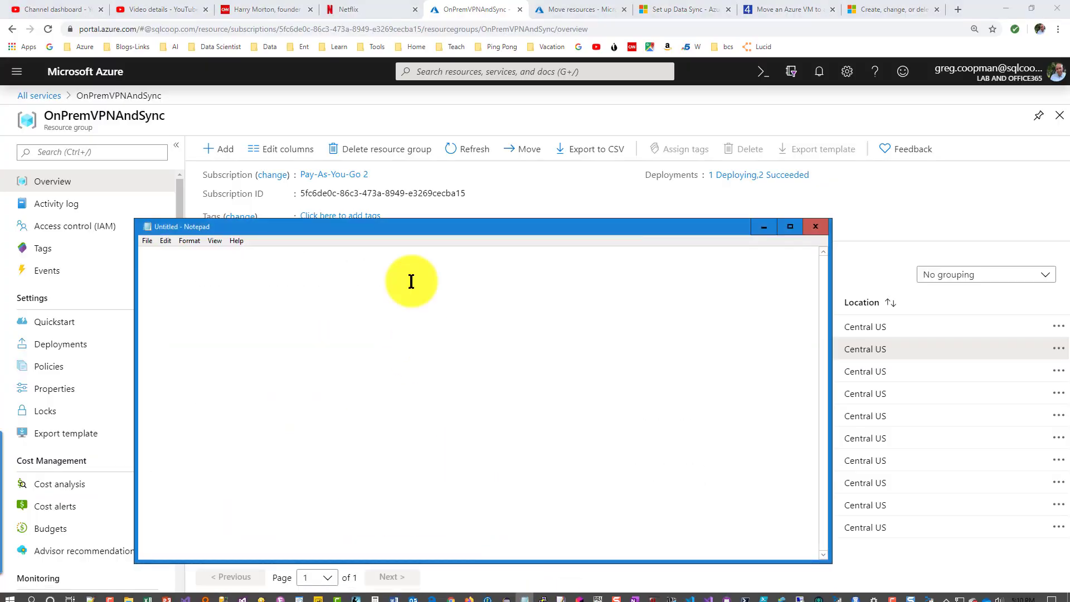
double_click(408, 225)
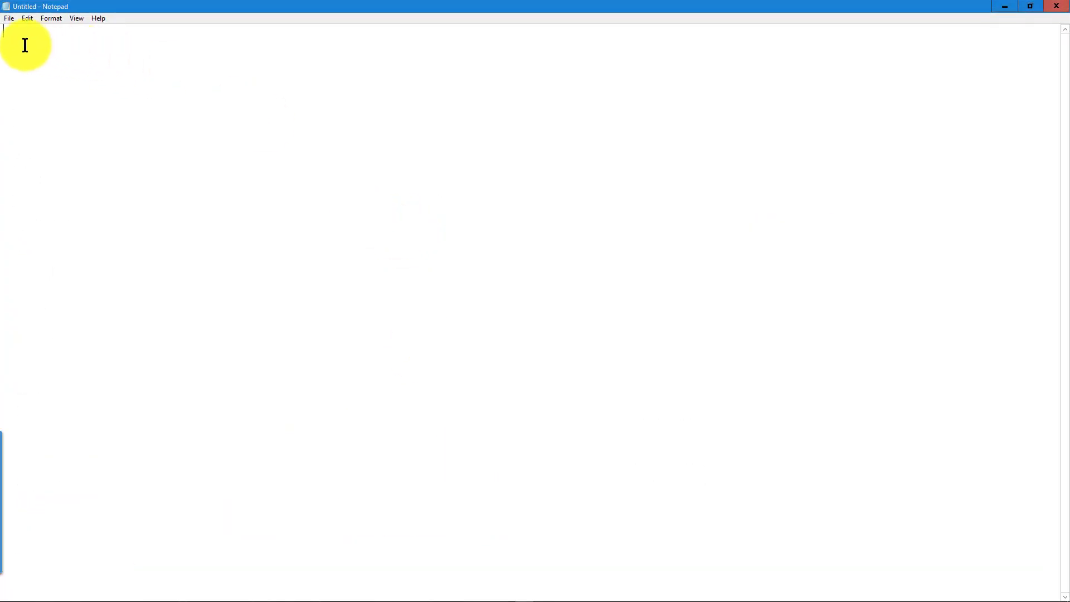
click(9, 20)
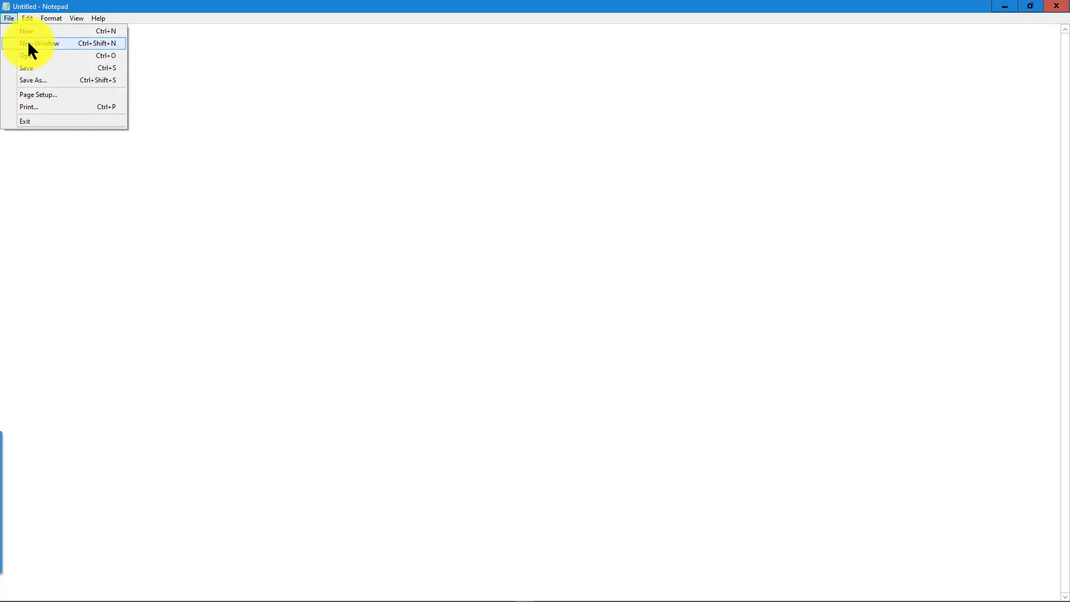
click(31, 55)
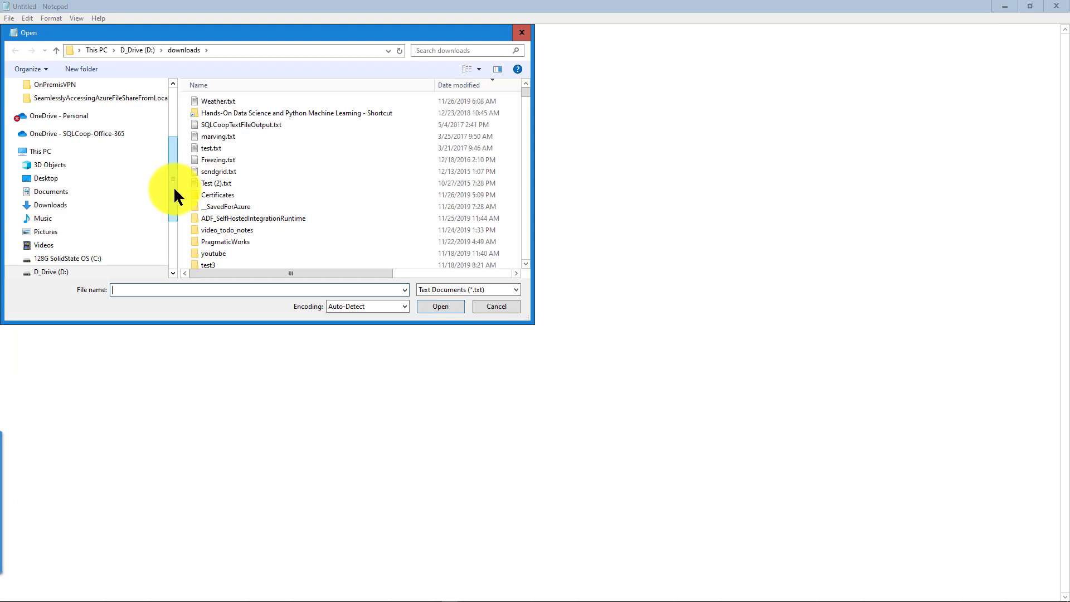
Browse to D:\downloads\Certificates, show all file types and open PS2RootCert.cer
scroll(173, 198, down, 1)
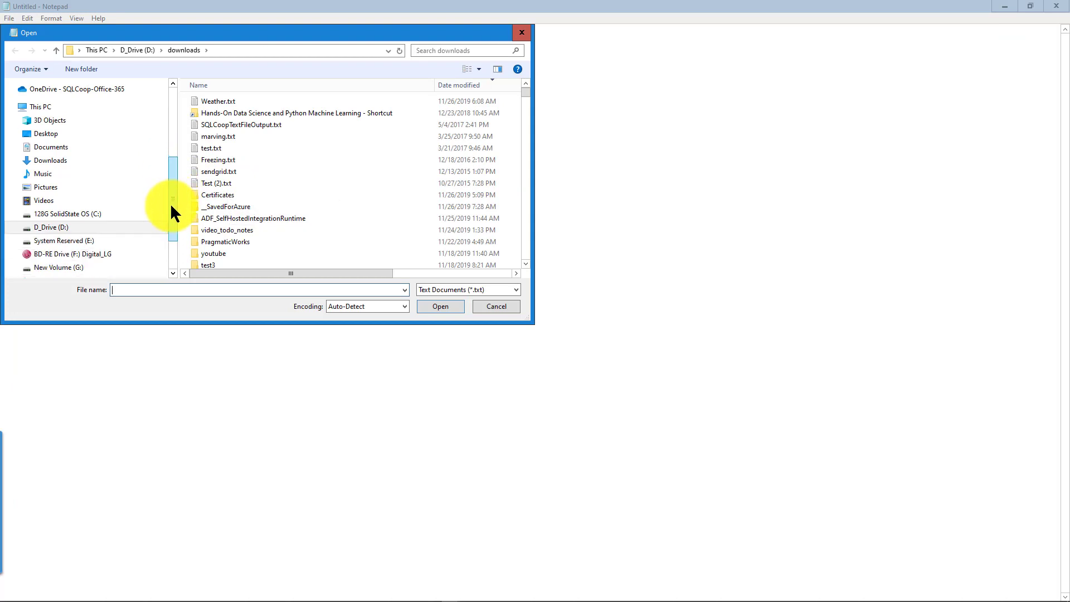
click(105, 226)
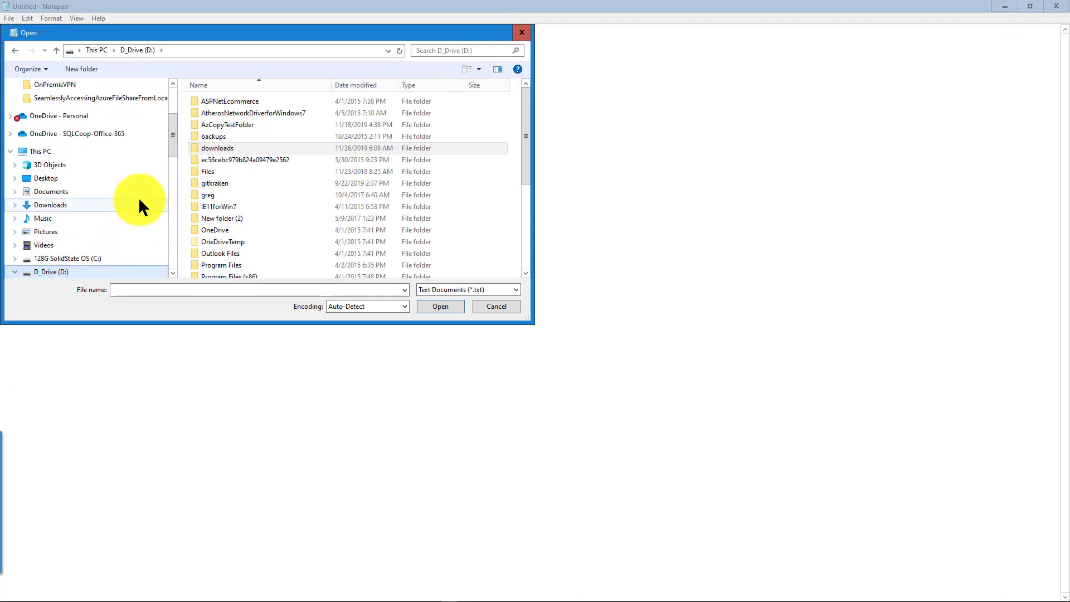
double_click(222, 148)
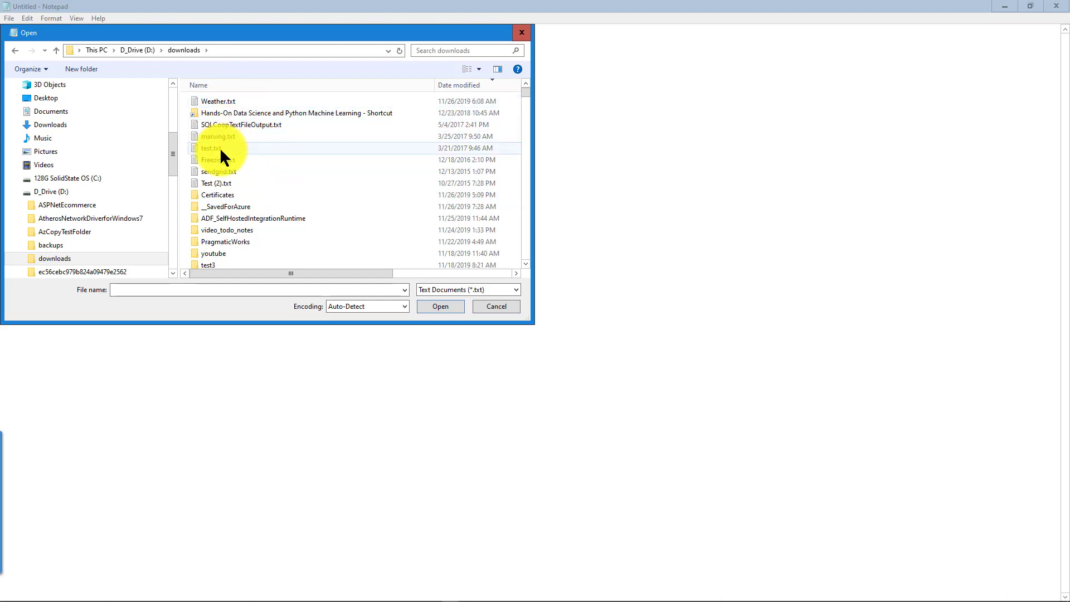
double_click(215, 193)
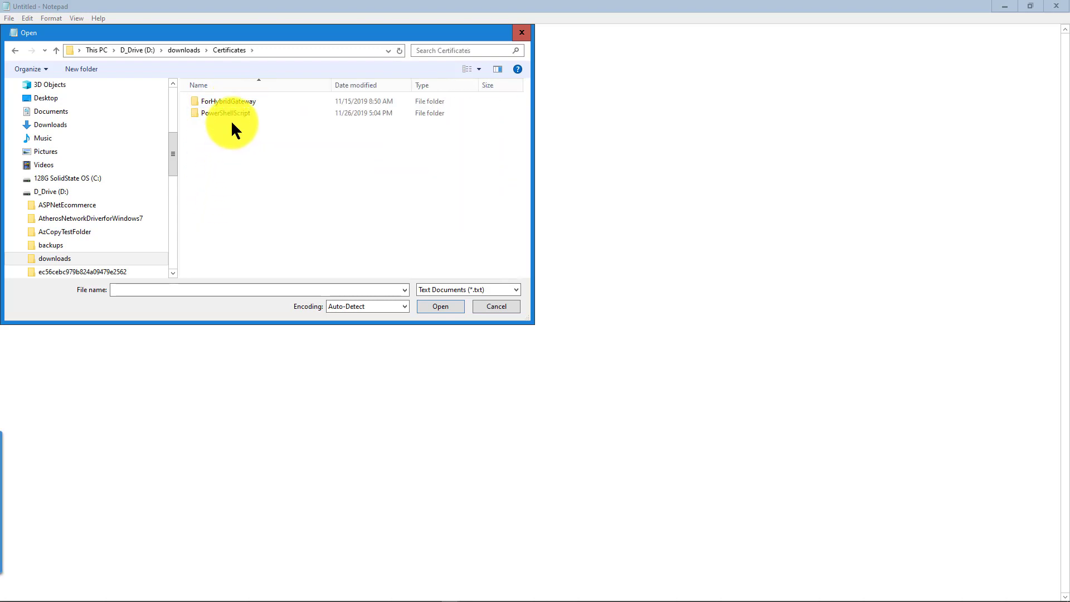
click(470, 285)
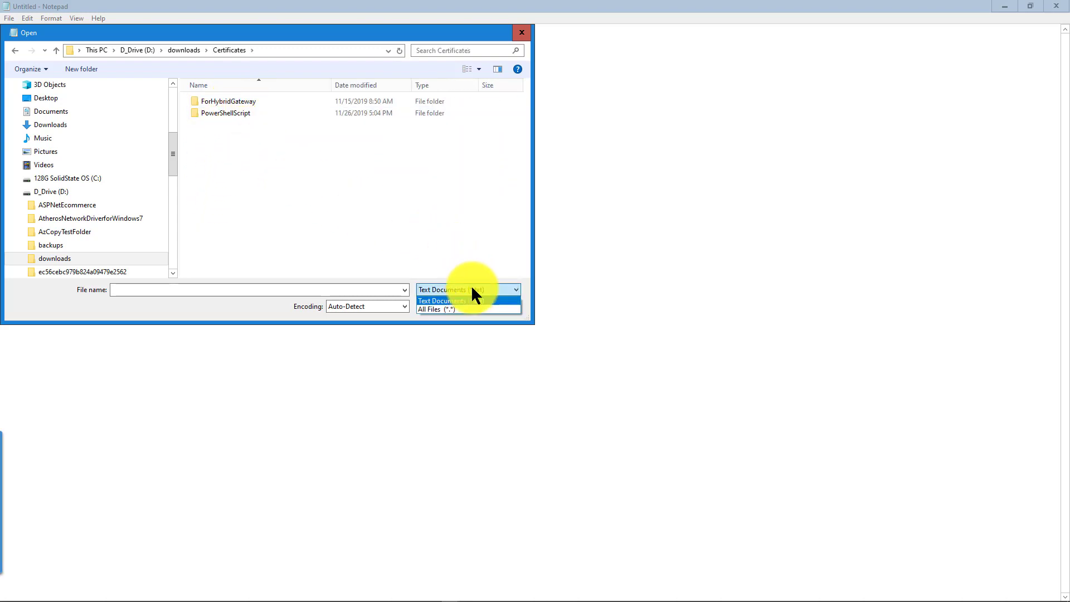
click(460, 305)
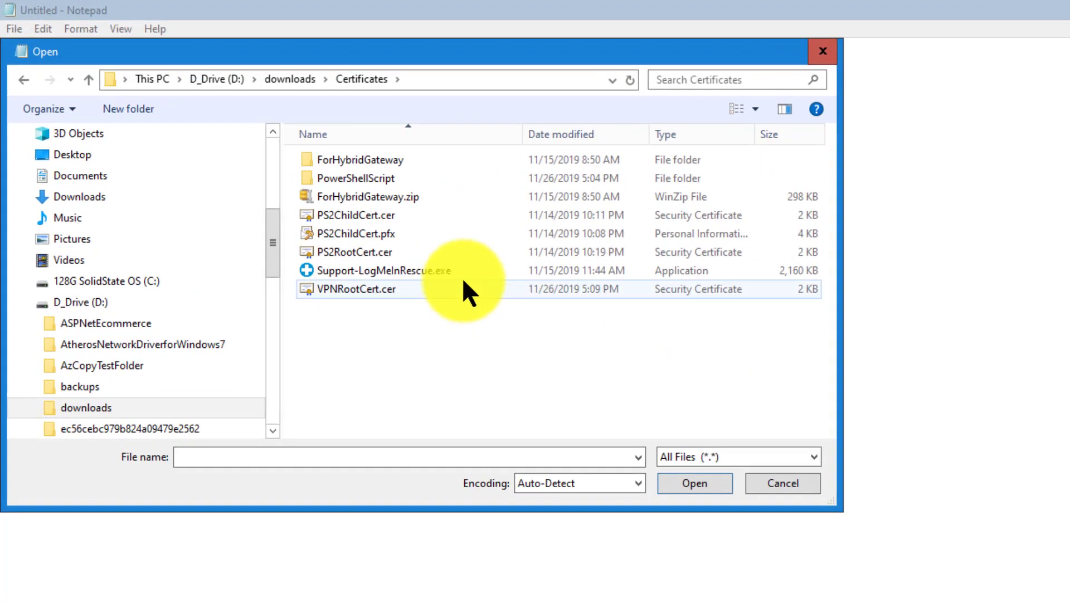
double_click(362, 253)
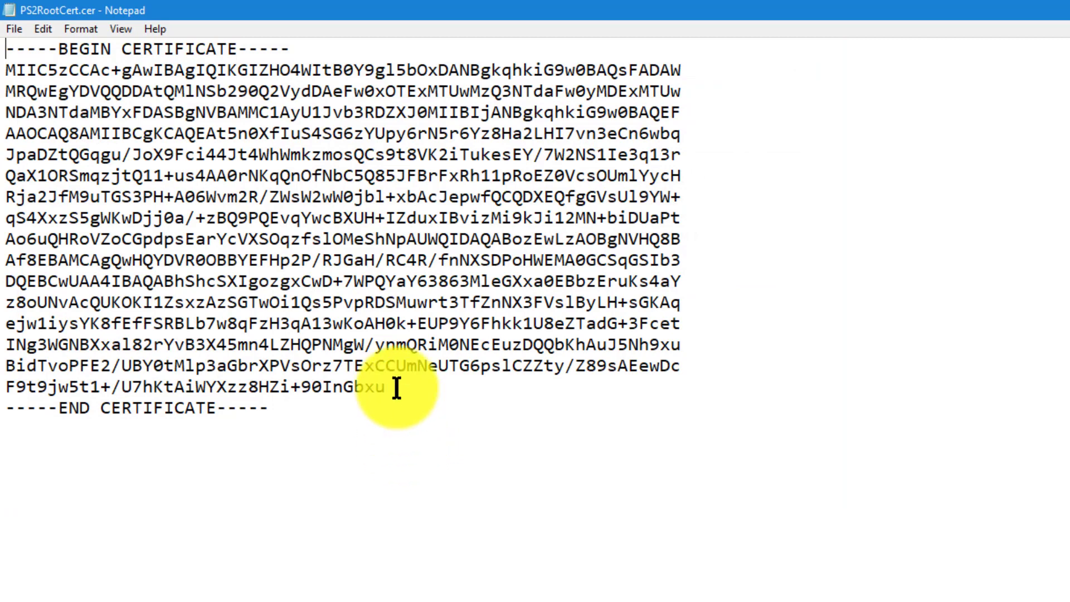
Copy the encoded certificate text between the BEGIN CERTIFICATE and END CERTIFICATE lines
drag(389, 386, 7, 77)
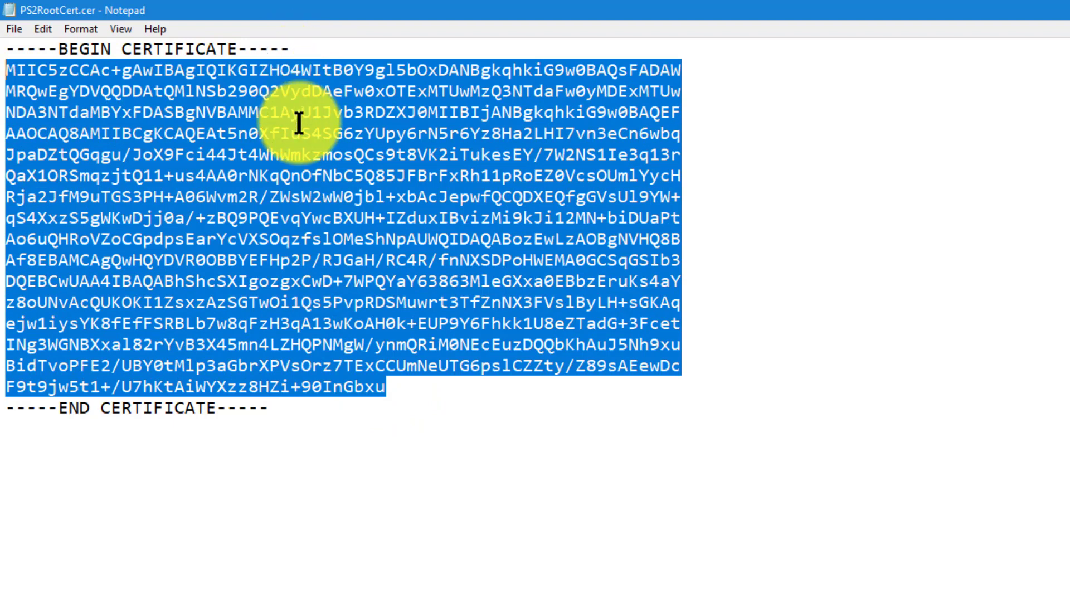
right_click(306, 145)
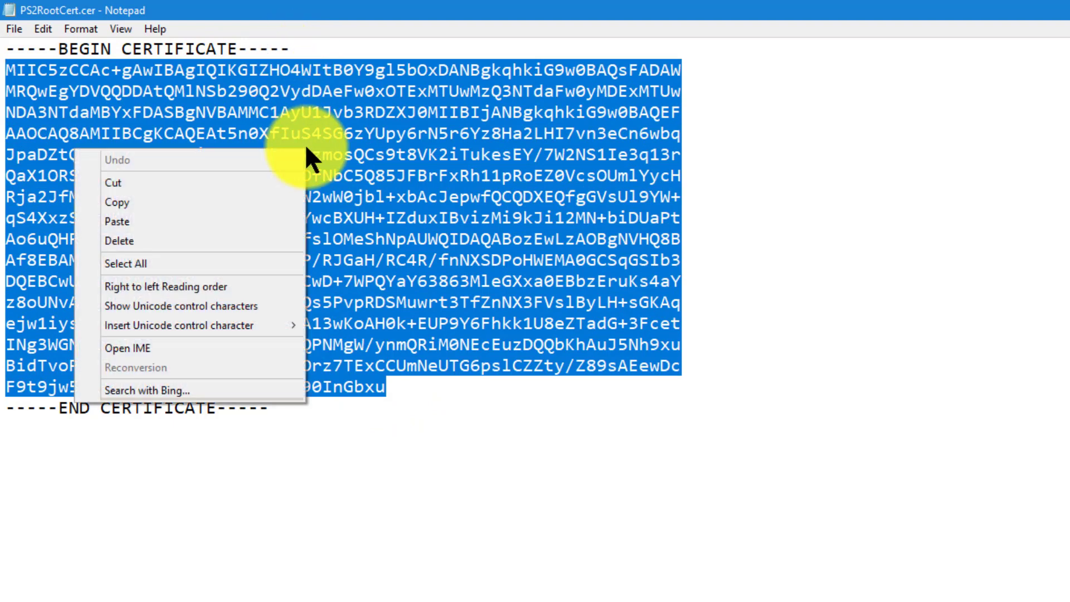
click(270, 202)
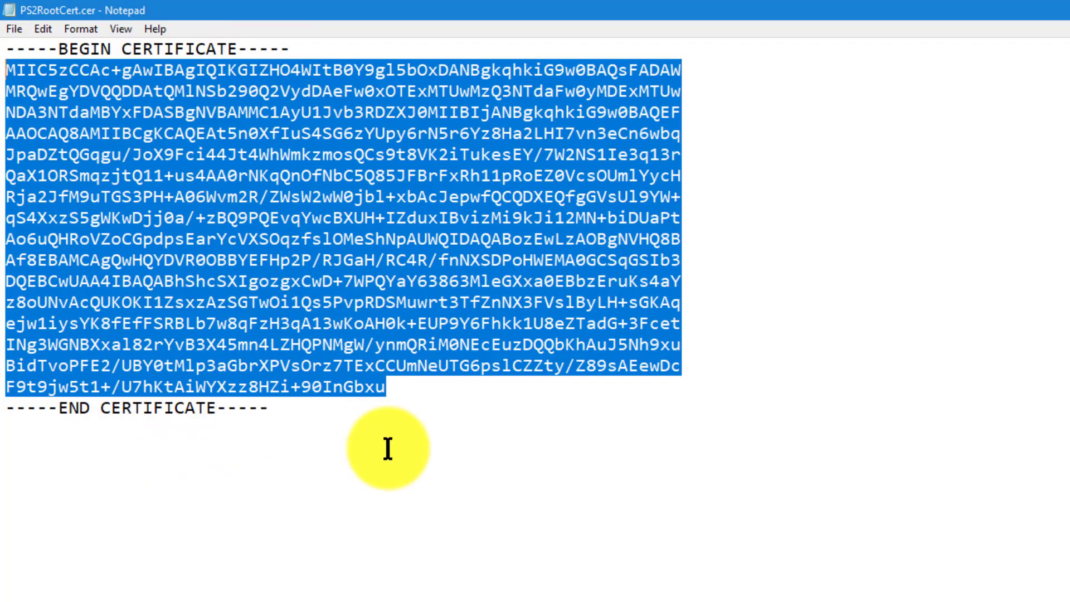
Switch to the Azure portal in the browser, open OnPremVPNAndSync_Gateway and highlight its title
key(alt+Tab)
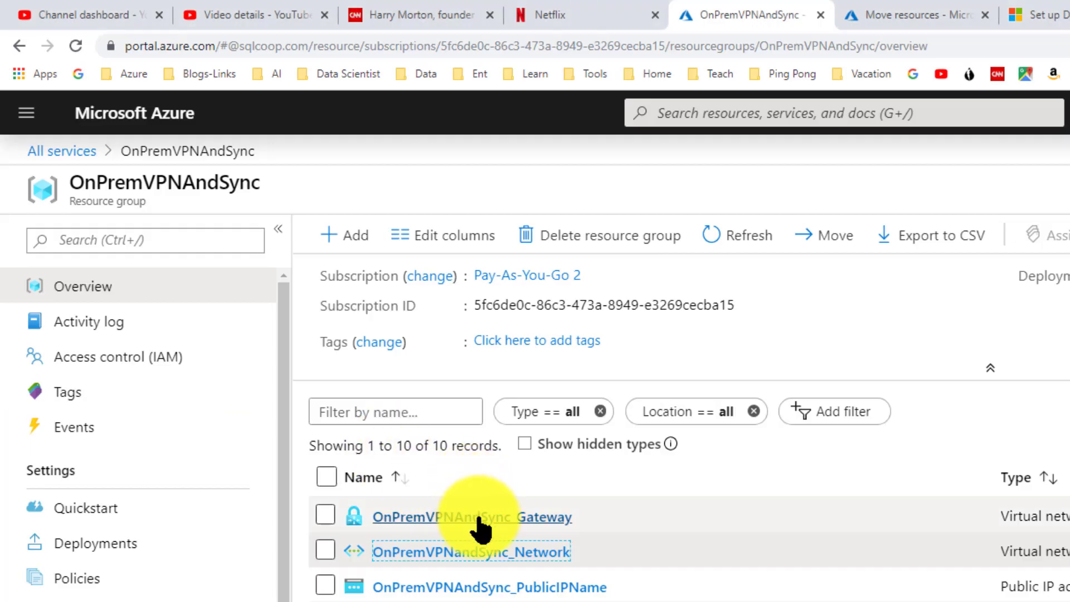
click(531, 519)
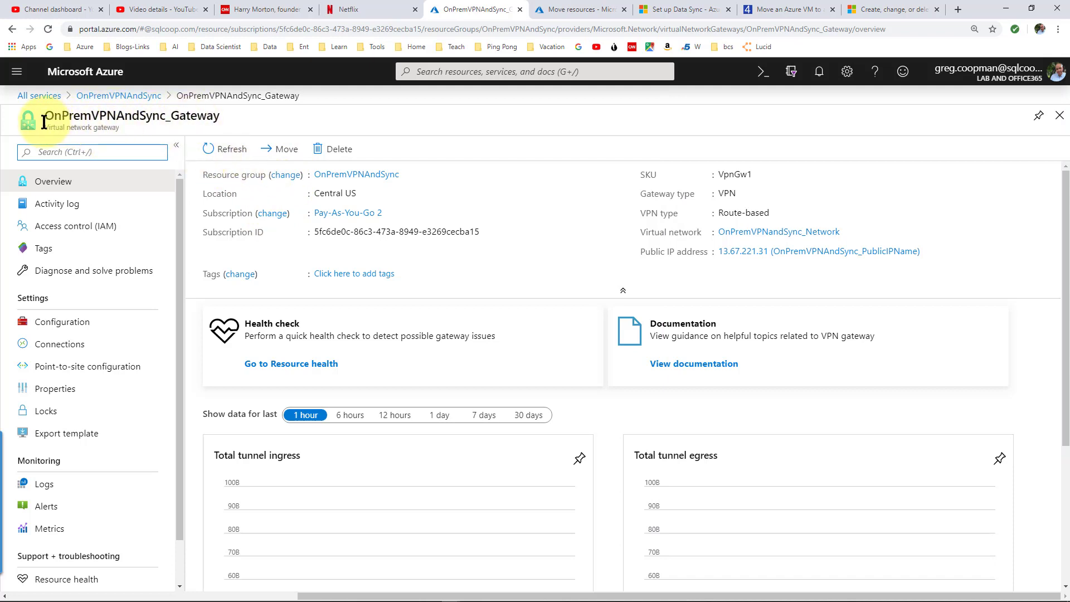
drag(119, 128, 19, 131)
click(21, 131)
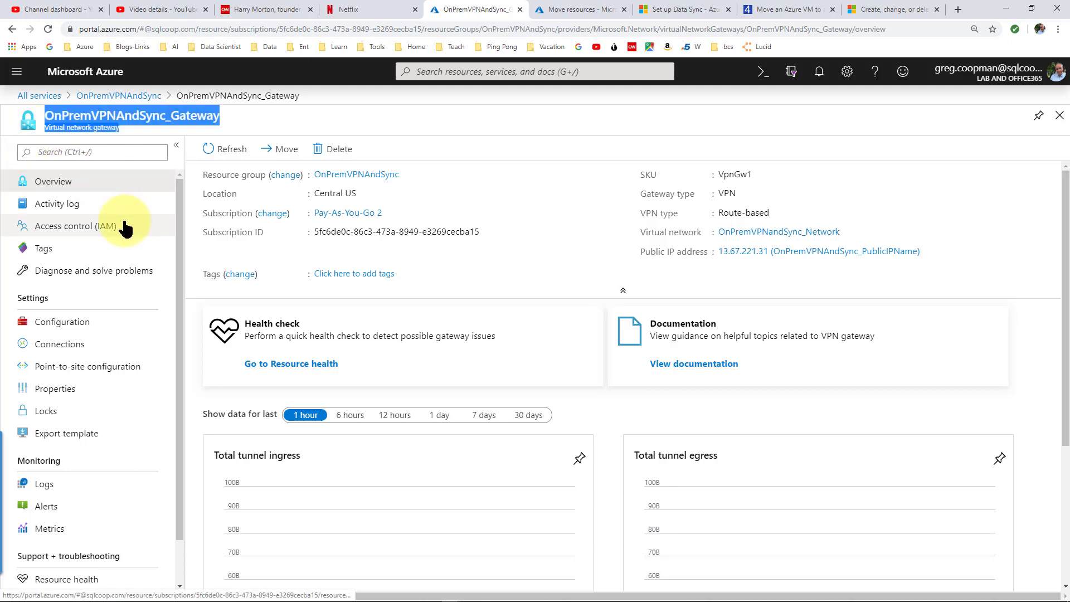
Start the gateway's point-to-site configuration and paste 192.168.2.0/29 as its address pool
click(84, 368)
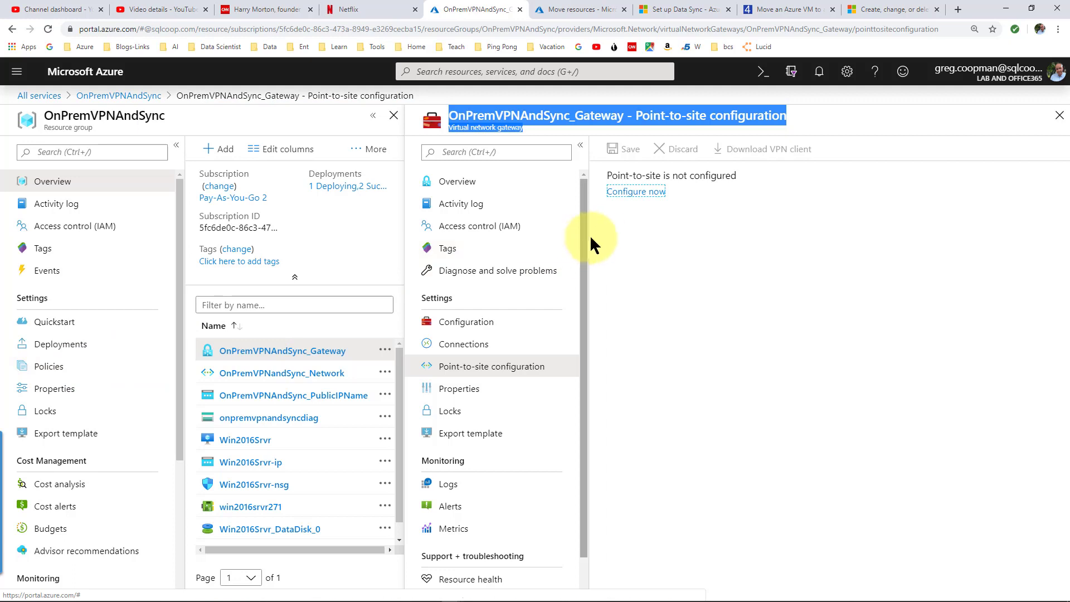
click(645, 192)
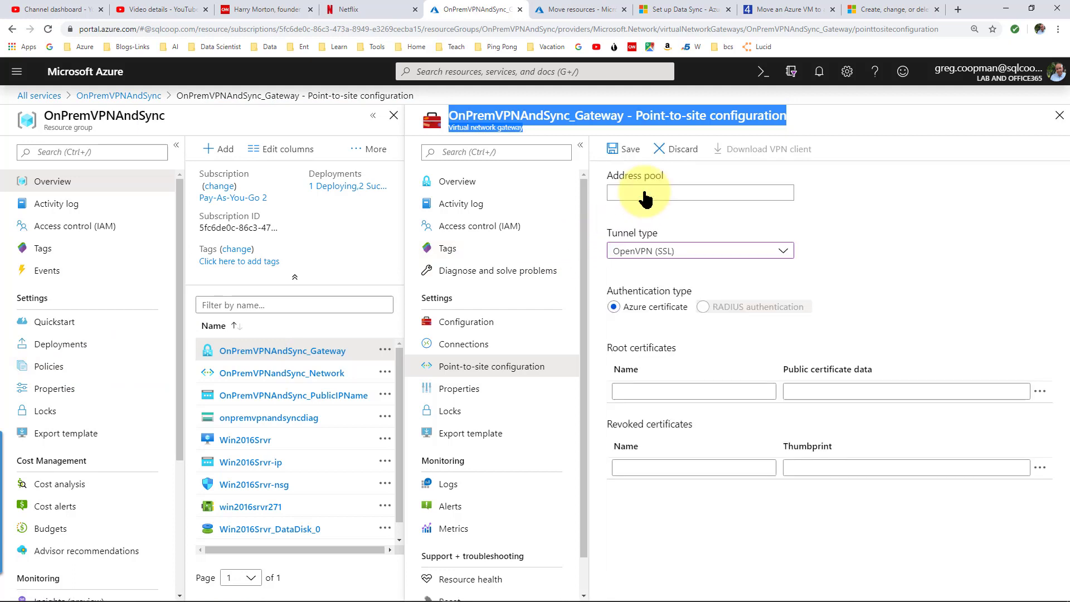
click(644, 191)
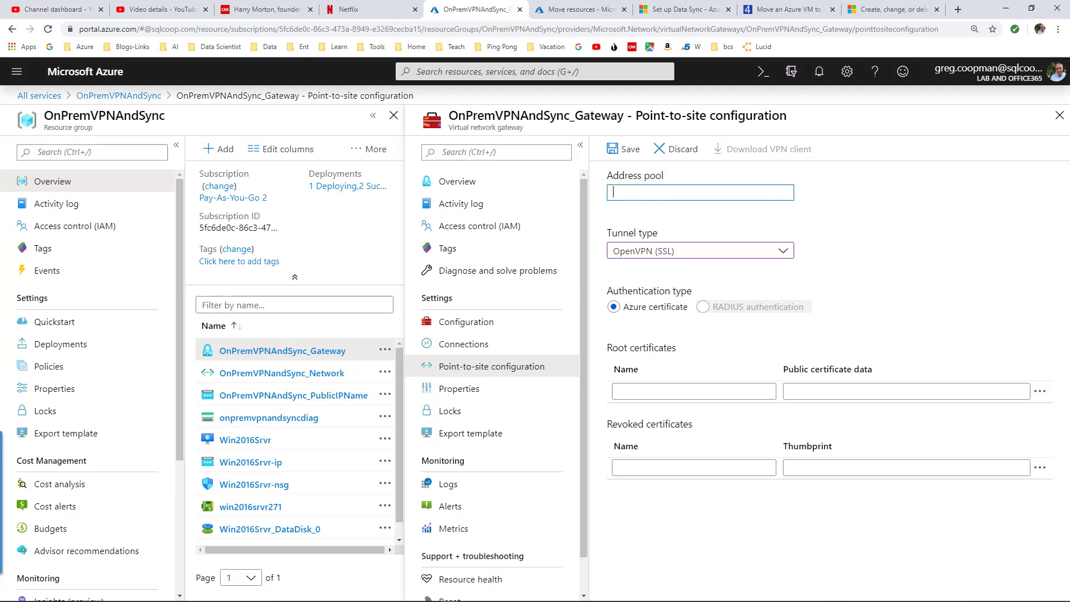
right_click(663, 192)
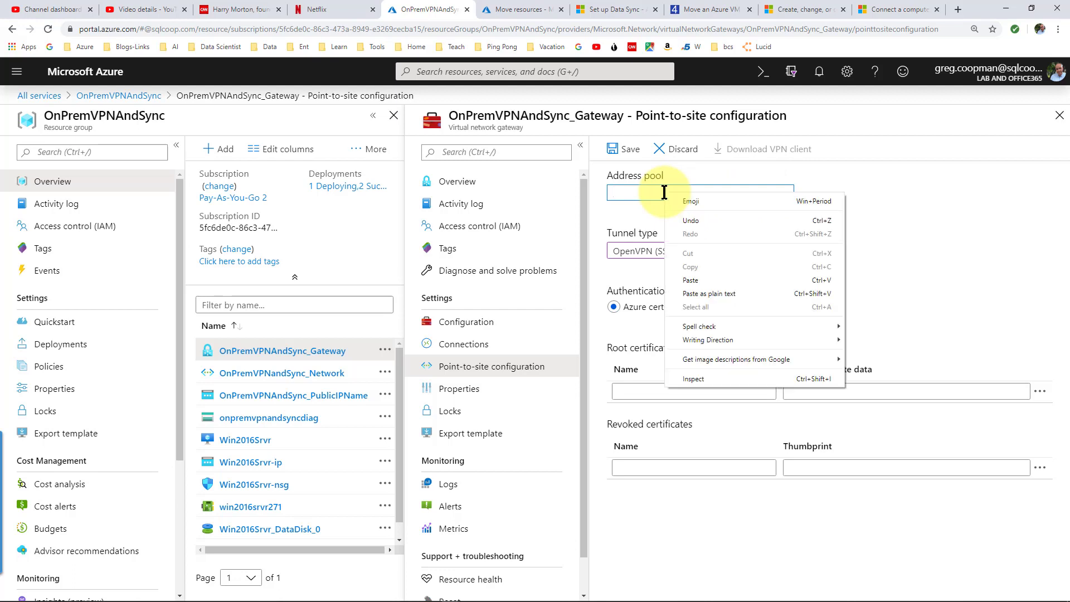
click(689, 280)
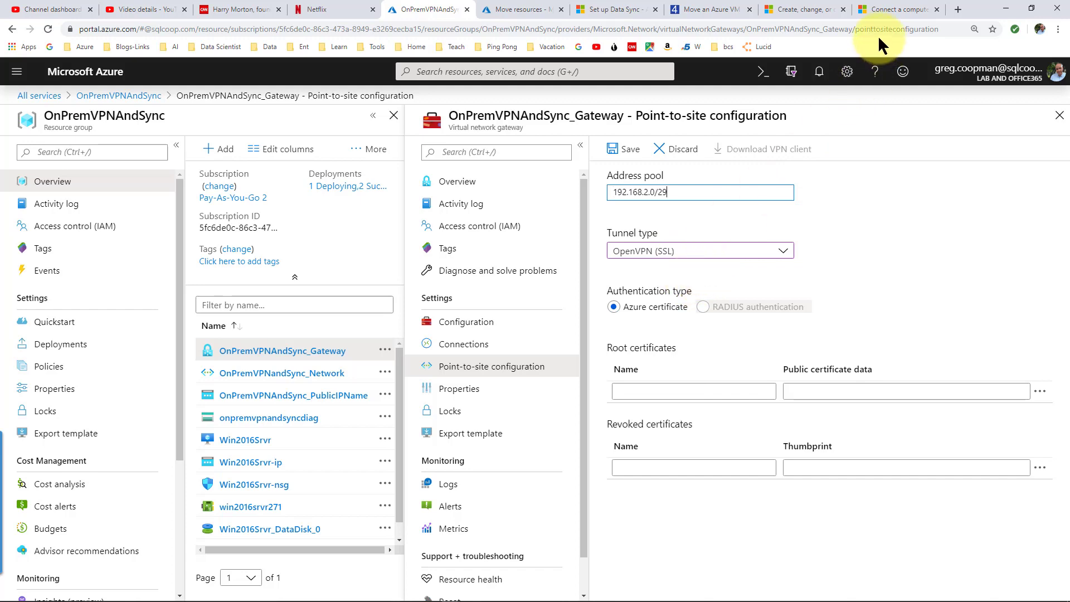
Look over the Microsoft article on classic point-to-site connections with certificate authentication and return to the gateway's point-to-site configuration
click(877, 11)
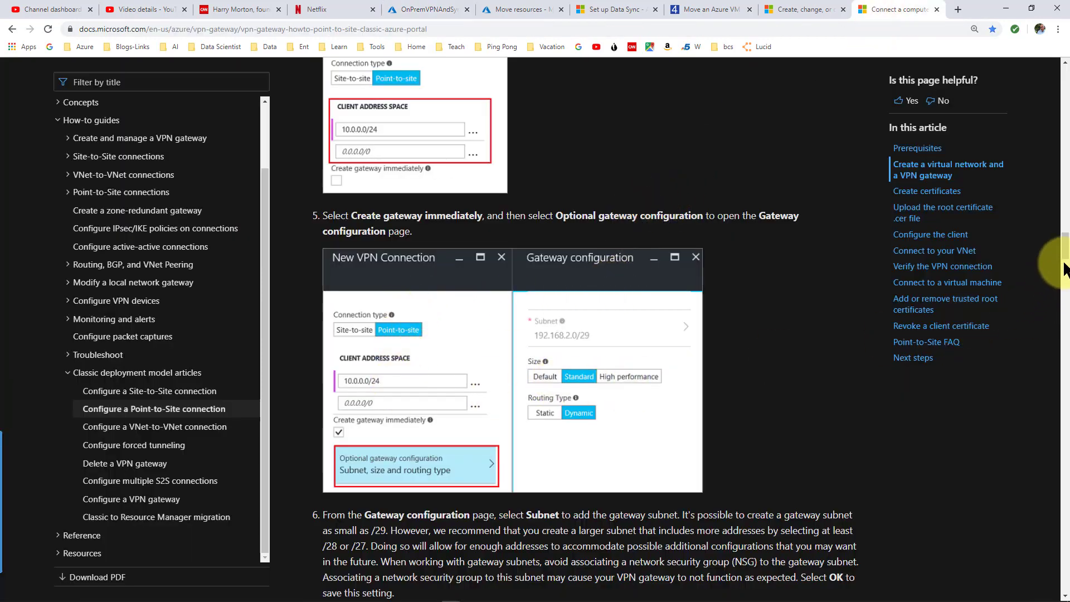
drag(1064, 245, 1055, 67)
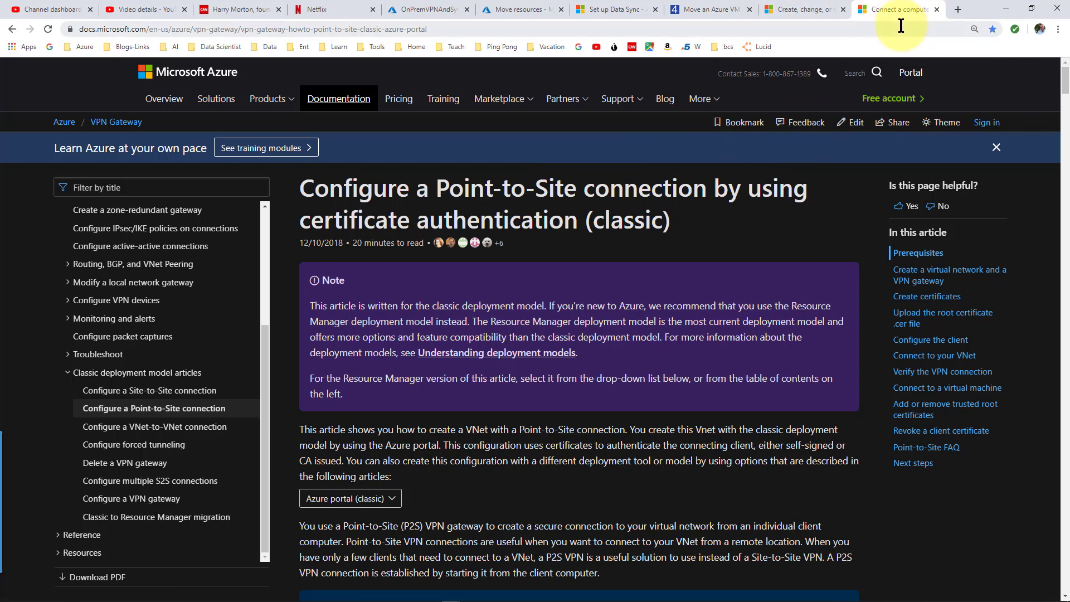
click(520, 12)
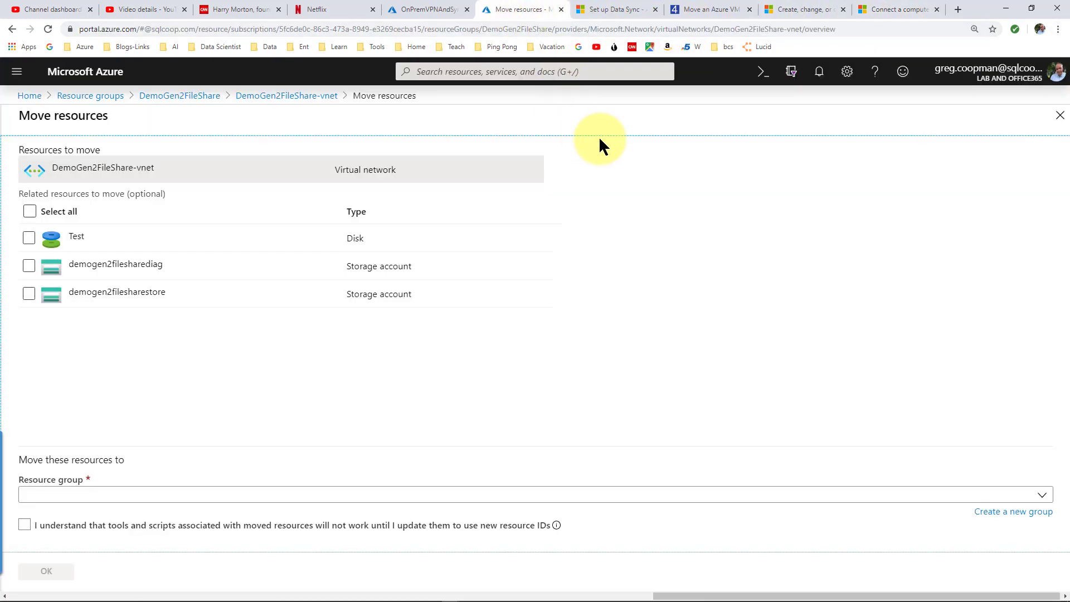
click(419, 11)
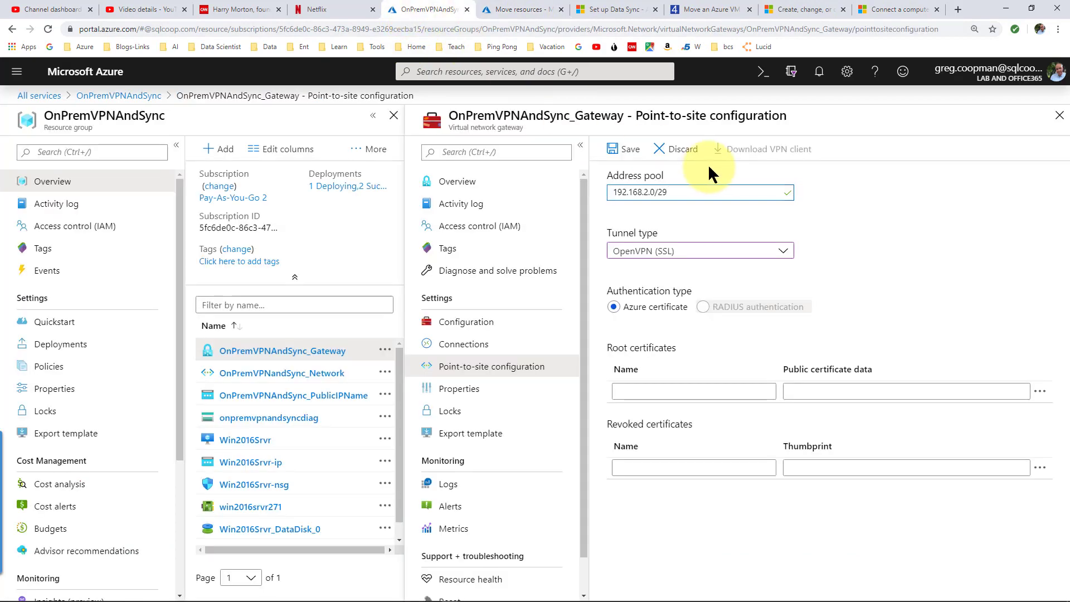
Add a root certificate named vpnRootCert and paste the copied certificate text as its public certificate data
click(659, 390)
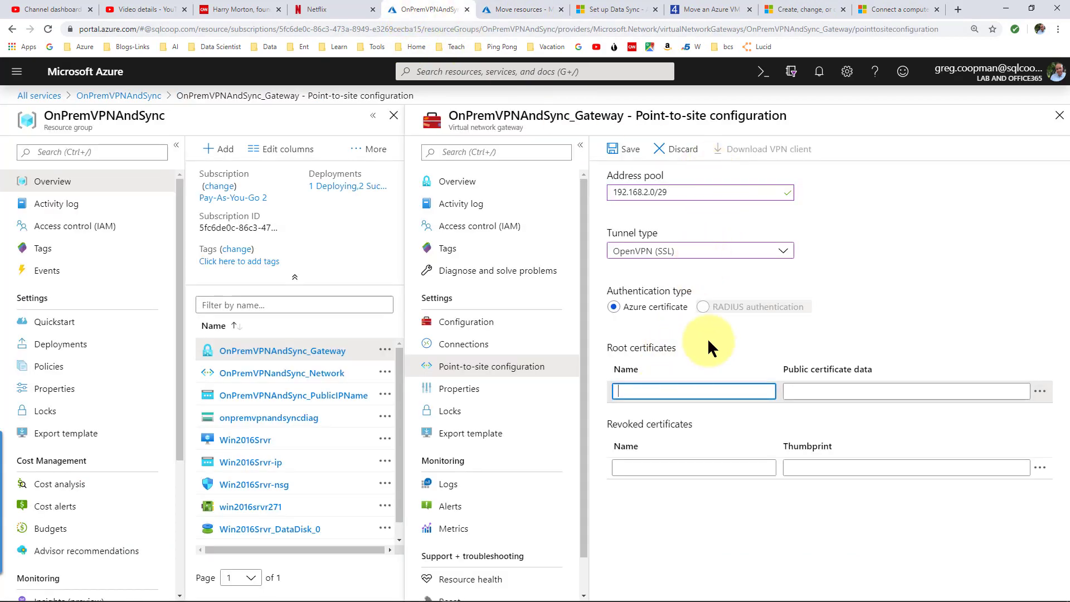
text(vpn)
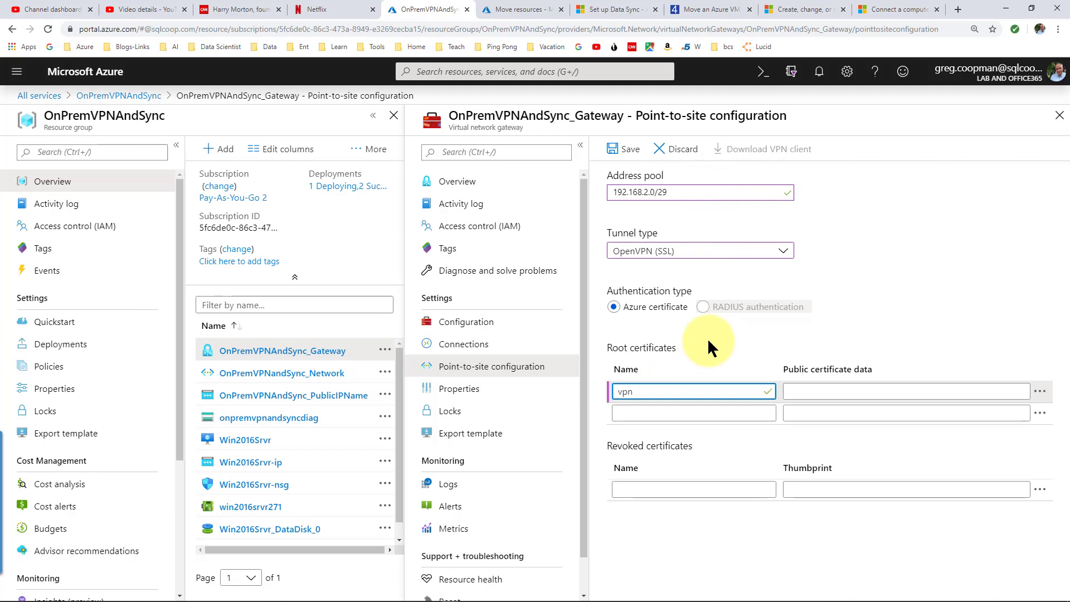
text(RootCert)
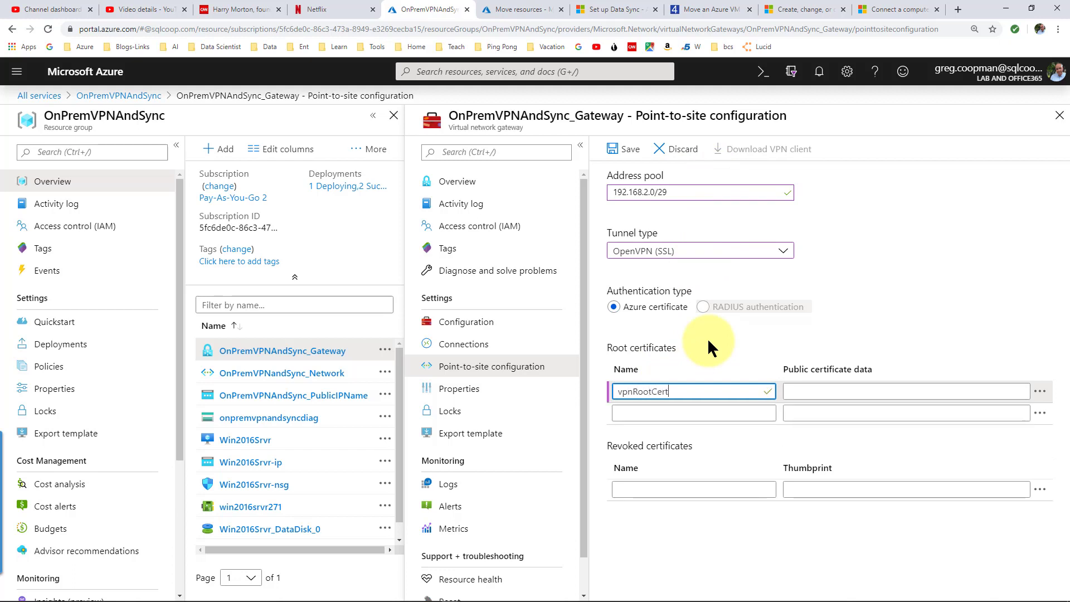
click(790, 390)
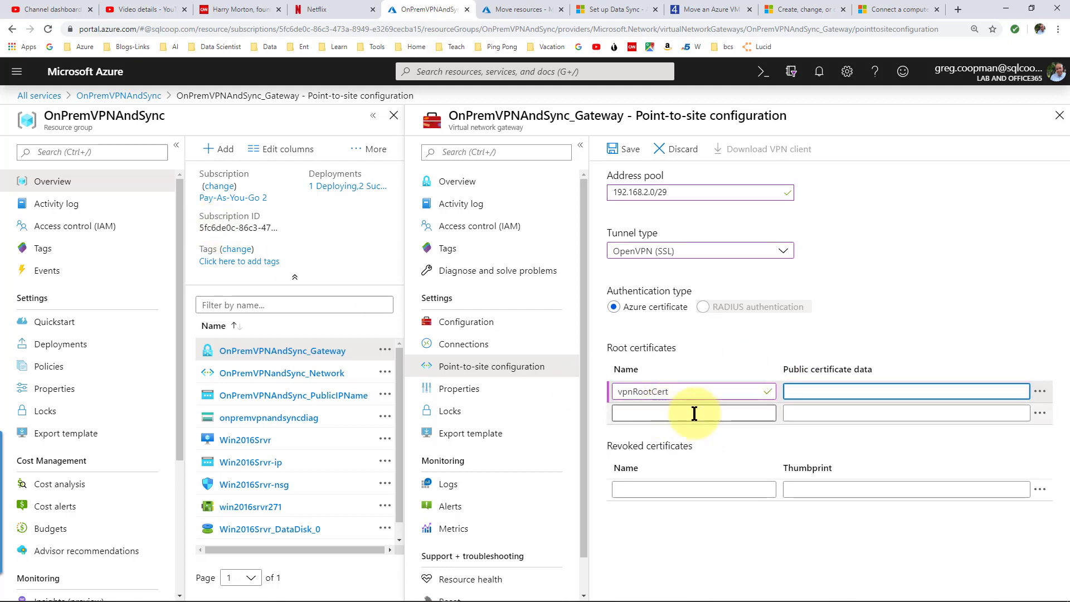
right_click(798, 390)
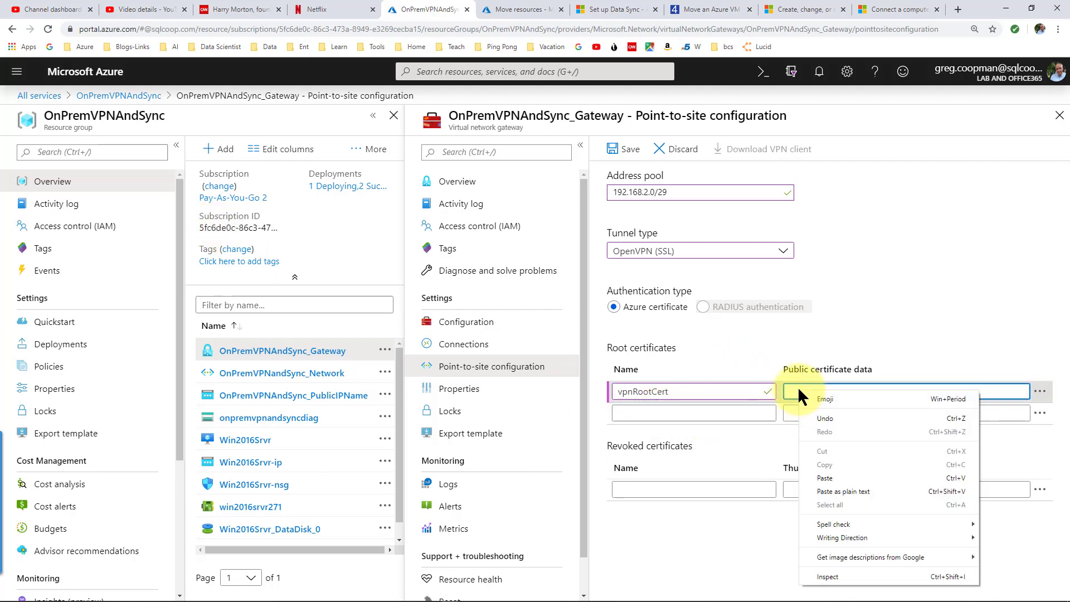
click(824, 477)
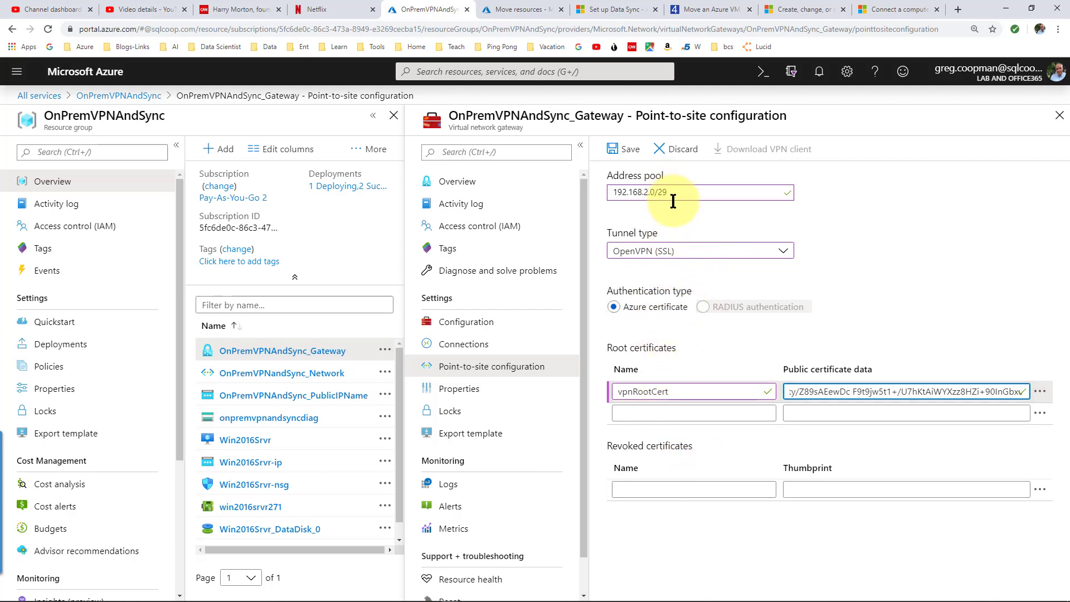
Set the tunnel type to IKEv2 and SSTP (SSL), save the point-to-site configuration and check the save notification
click(783, 251)
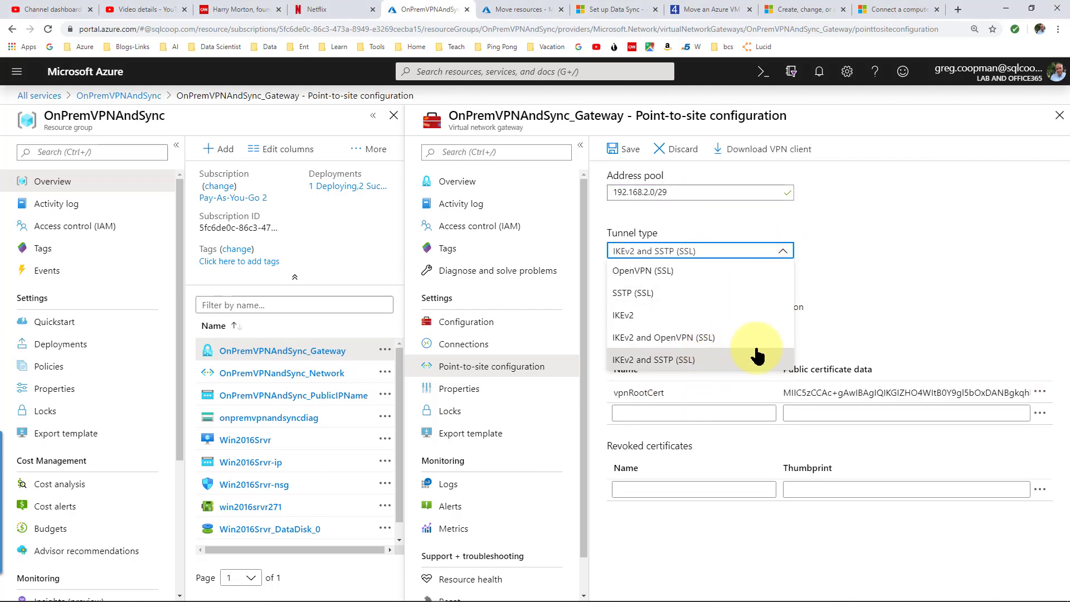
click(704, 364)
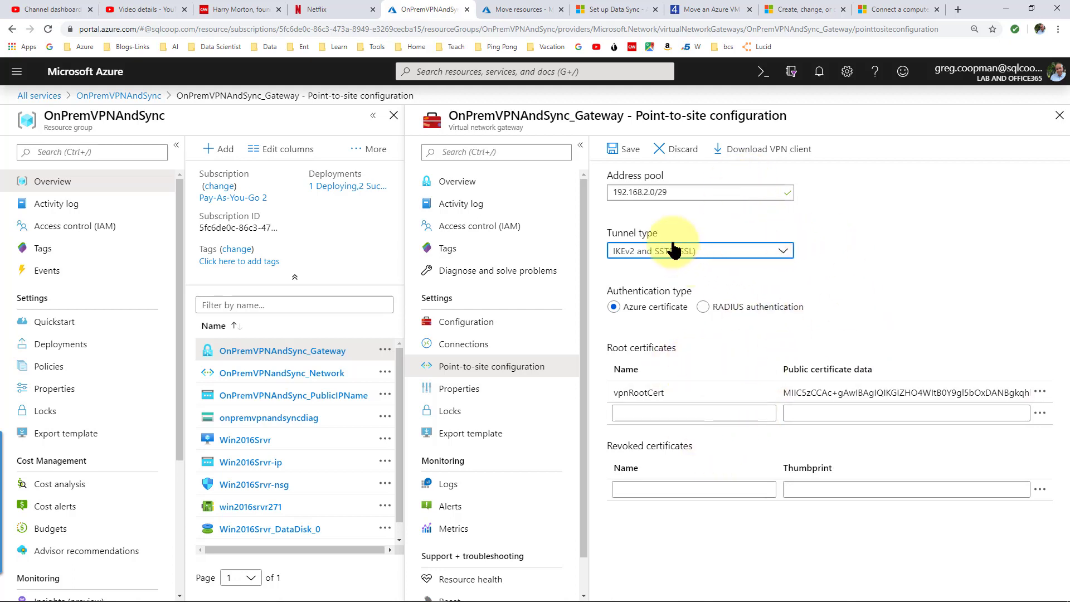
click(624, 149)
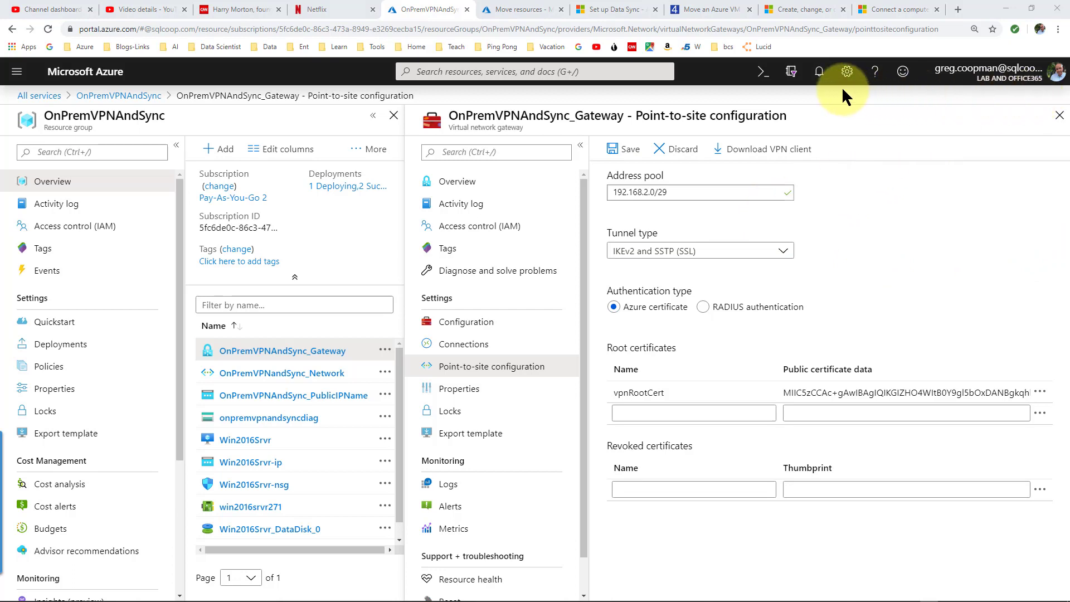
click(819, 71)
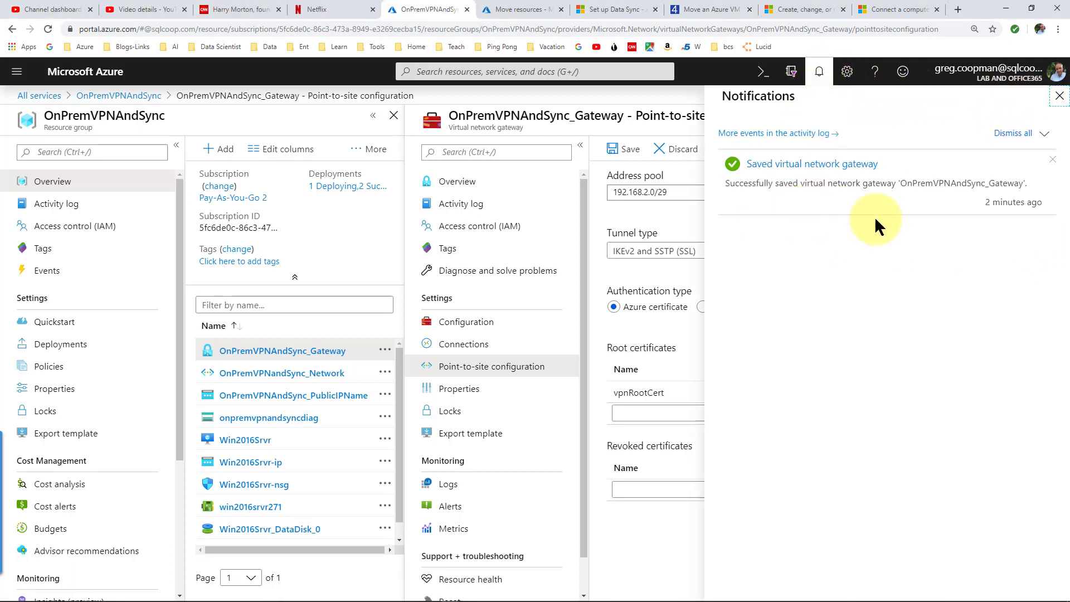
click(1058, 99)
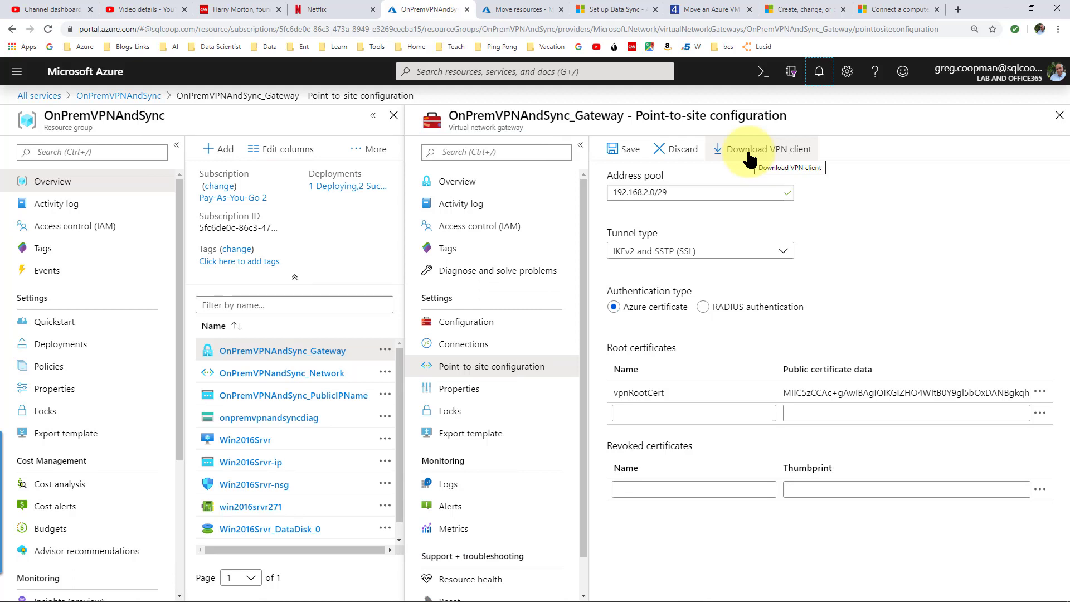
Download the VPN client package OnPremVPNAndSync_Gateway.zip into a new folder named vpnforazure under D:\downloads
click(750, 159)
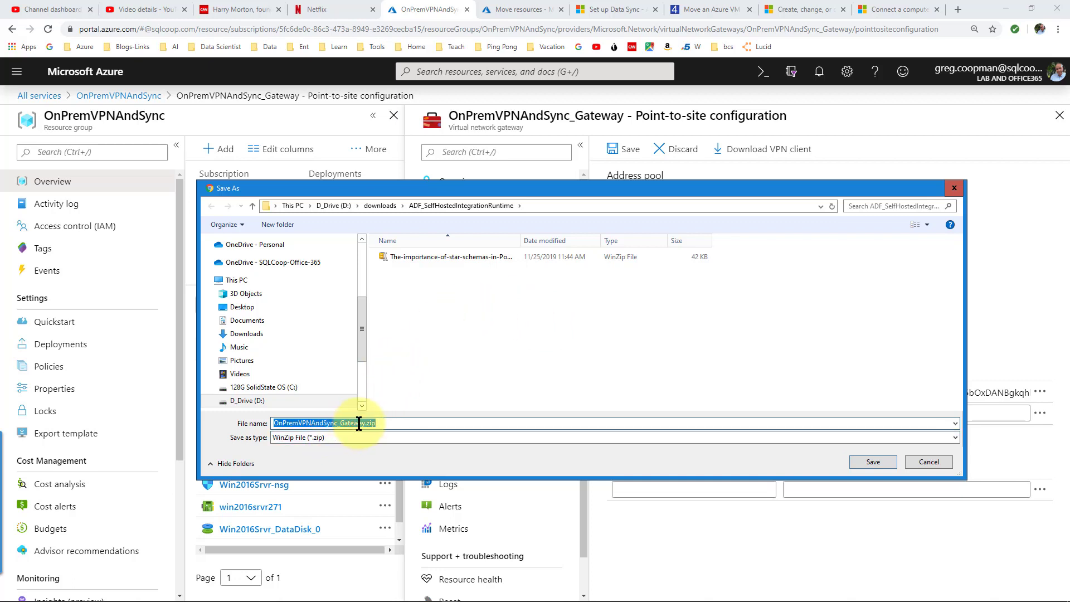
click(385, 205)
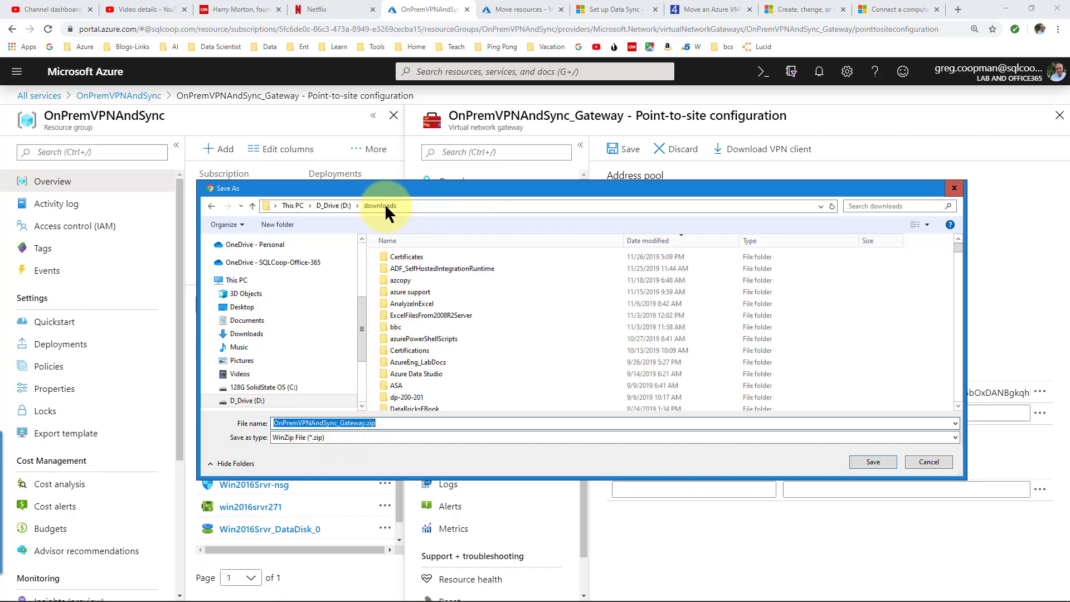
click(267, 220)
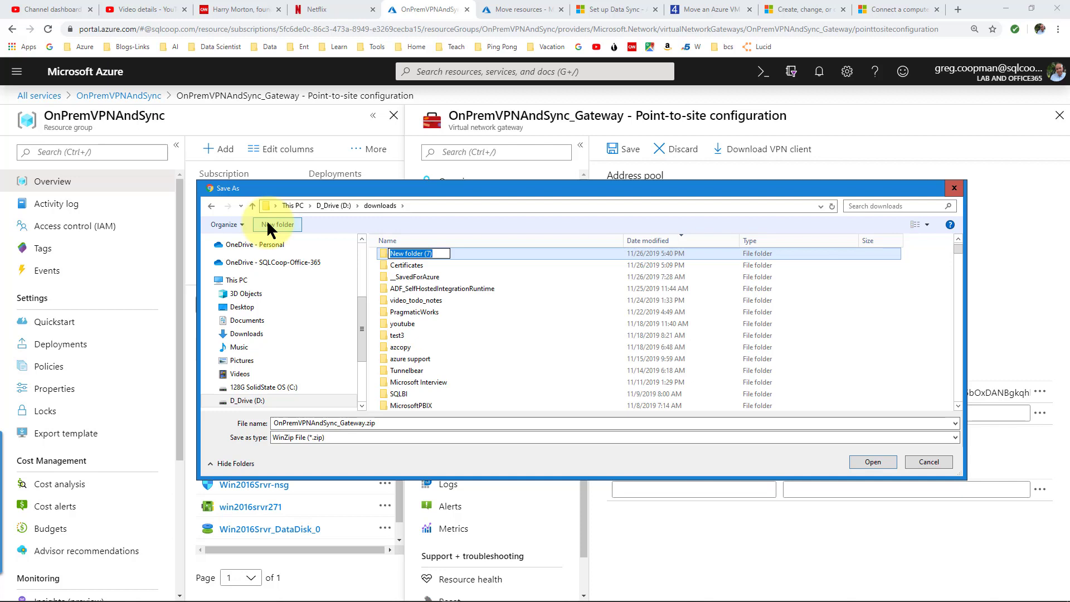
text(vpnforazure)
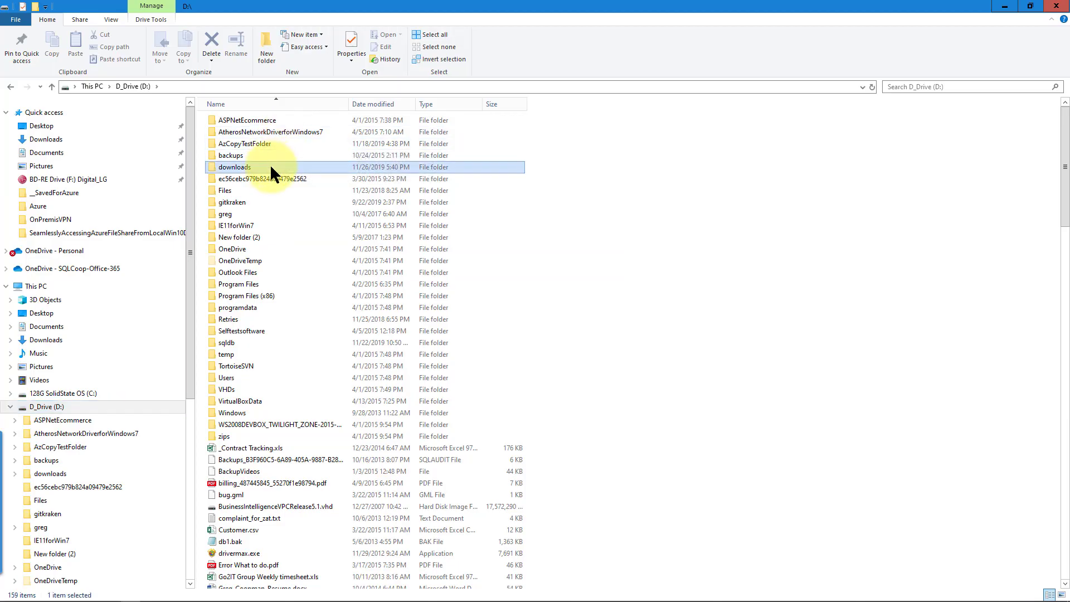
Switch to File Explorer and open the D:\downloads\vpnforazure folder
double_click(270, 164)
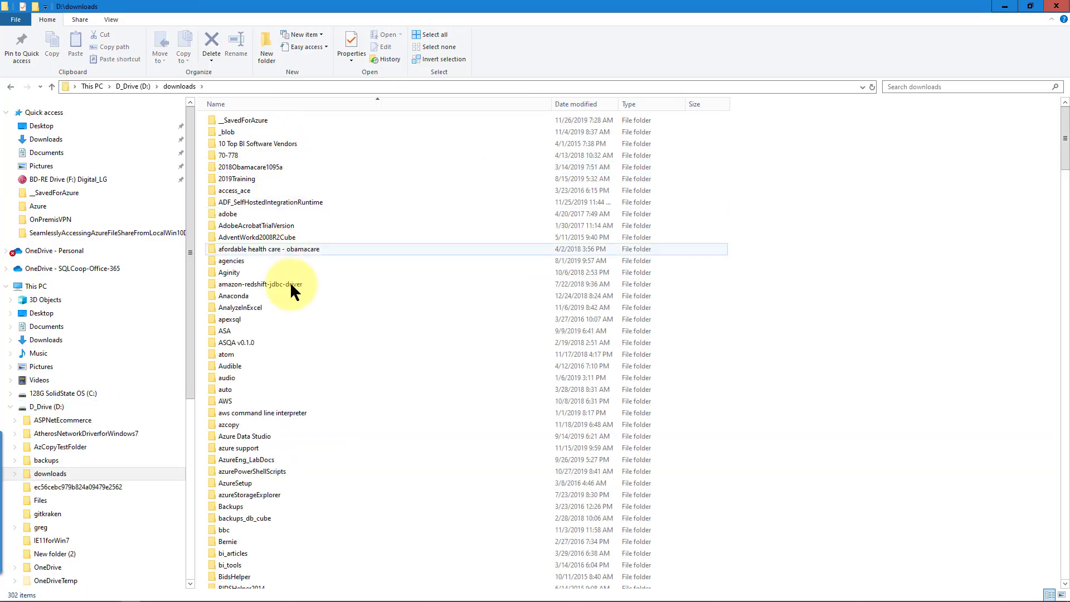
scroll(286, 384, down, 20)
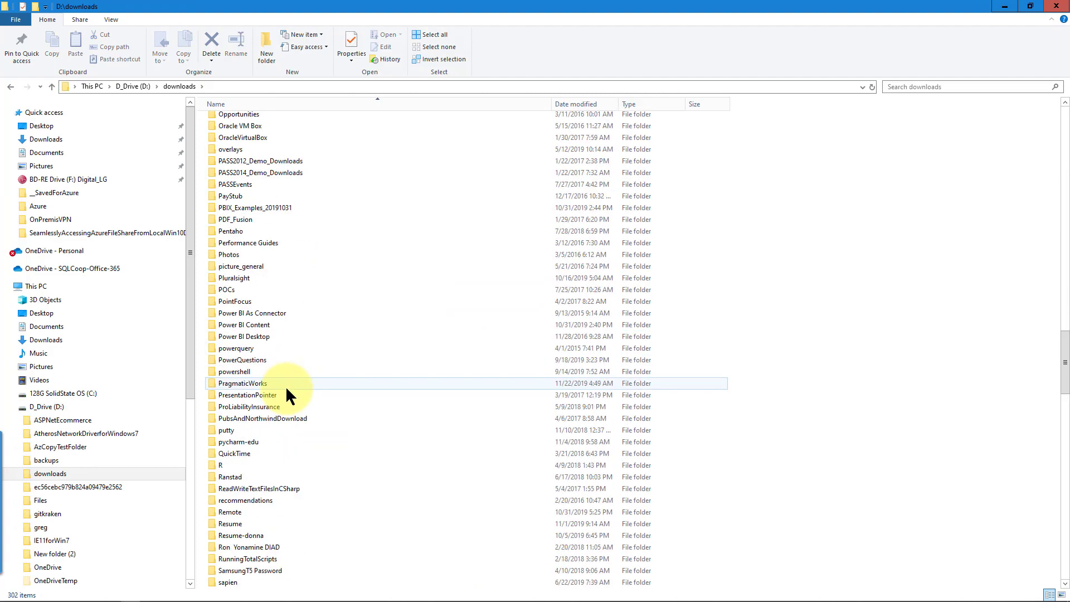
scroll(285, 385, down, 20)
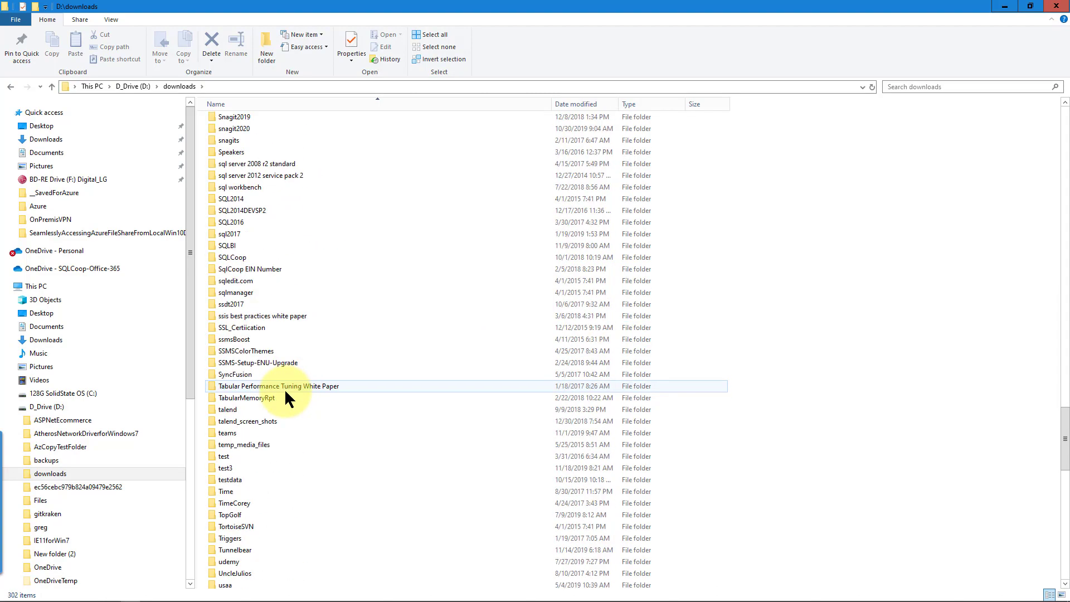
scroll(285, 393, down, 8)
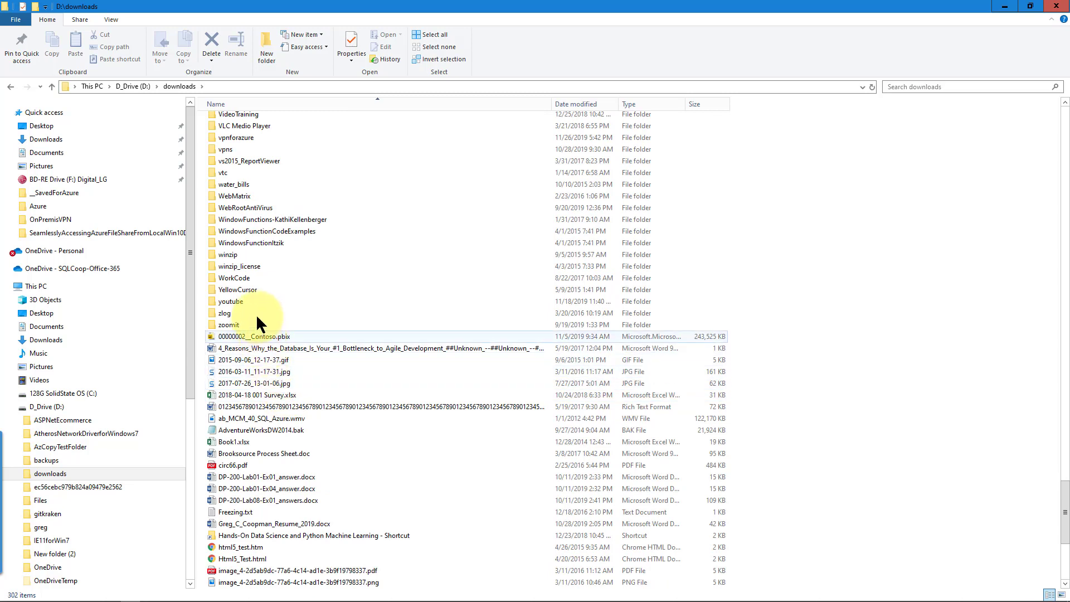
double_click(249, 137)
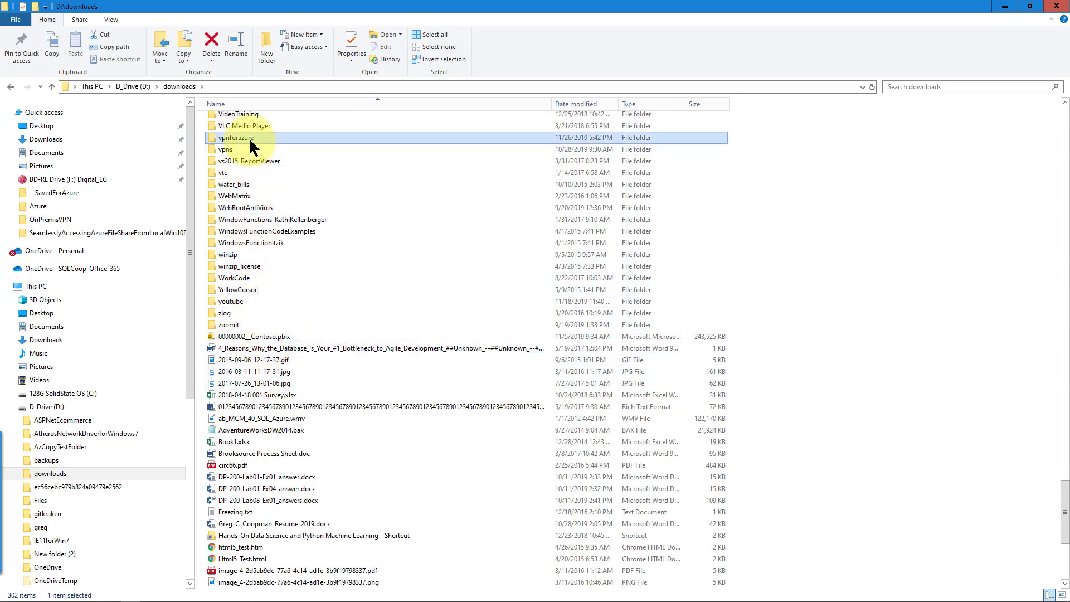
Extract OnPremVPNAndSync_Gateway.zip with WinZip into a folder of the same name and open its WindowsAmd64 subfolder
right_click(299, 119)
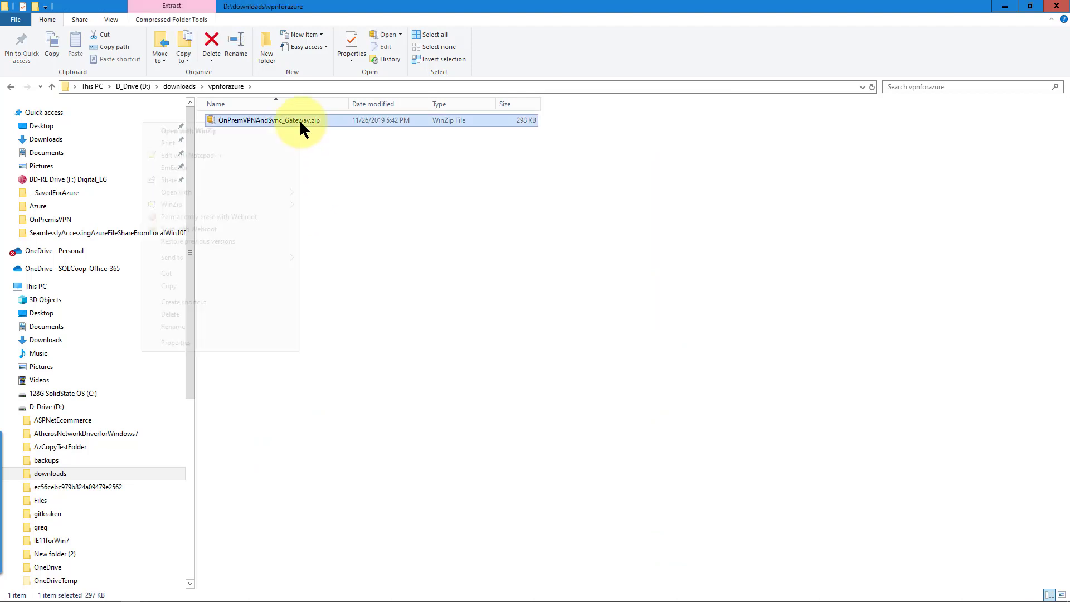
mouse_move(265, 204)
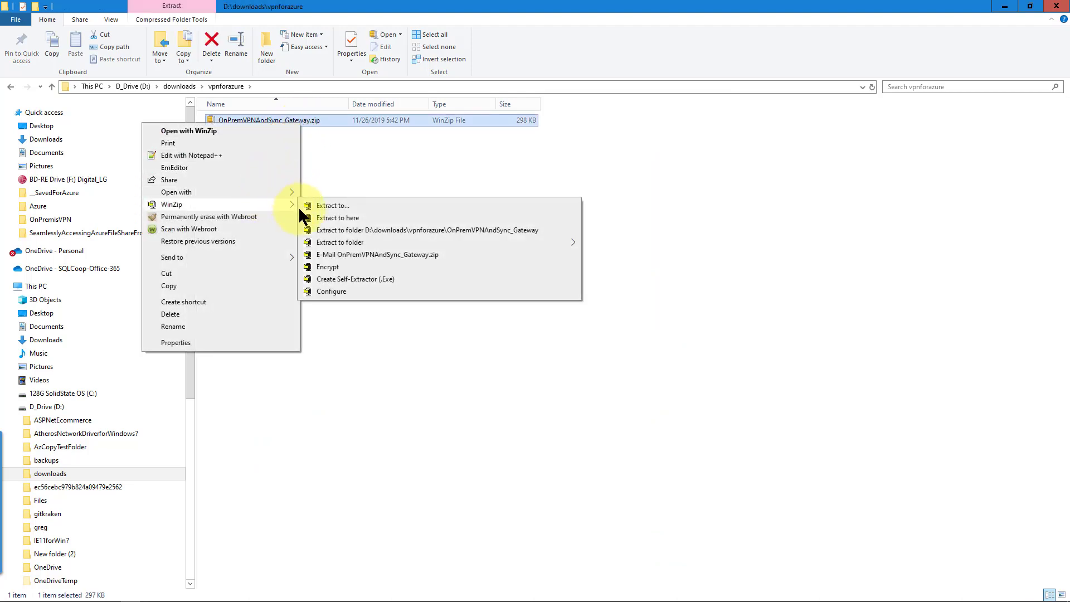
click(340, 229)
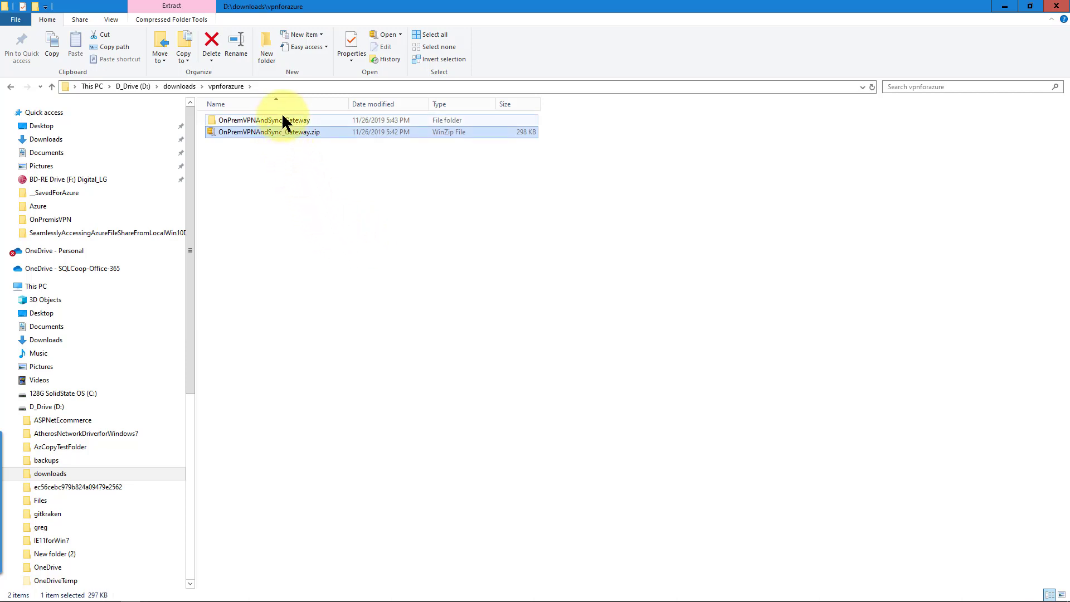
double_click(281, 119)
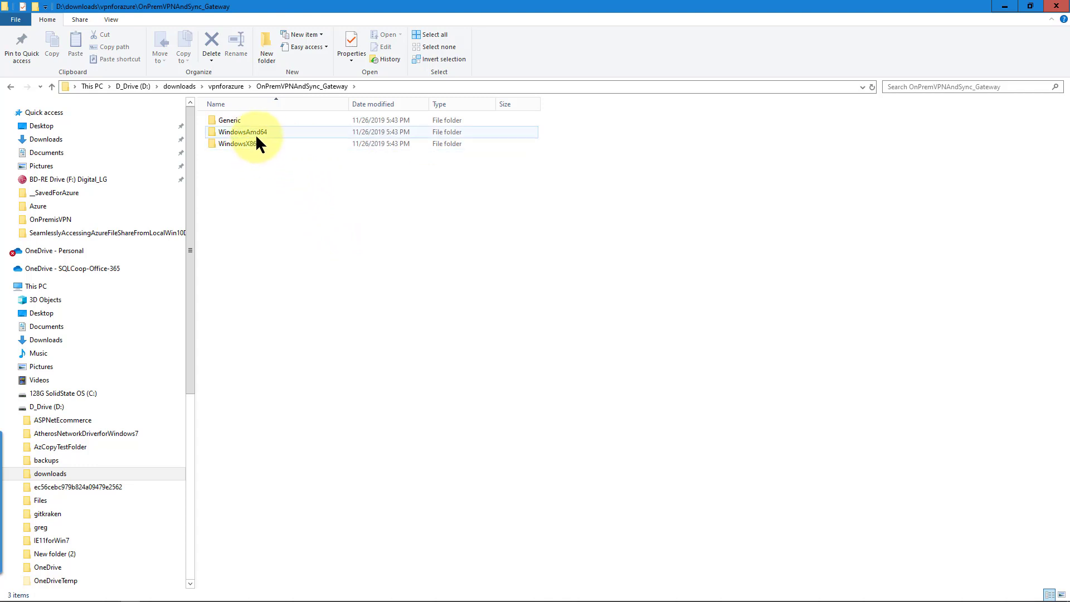
double_click(259, 131)
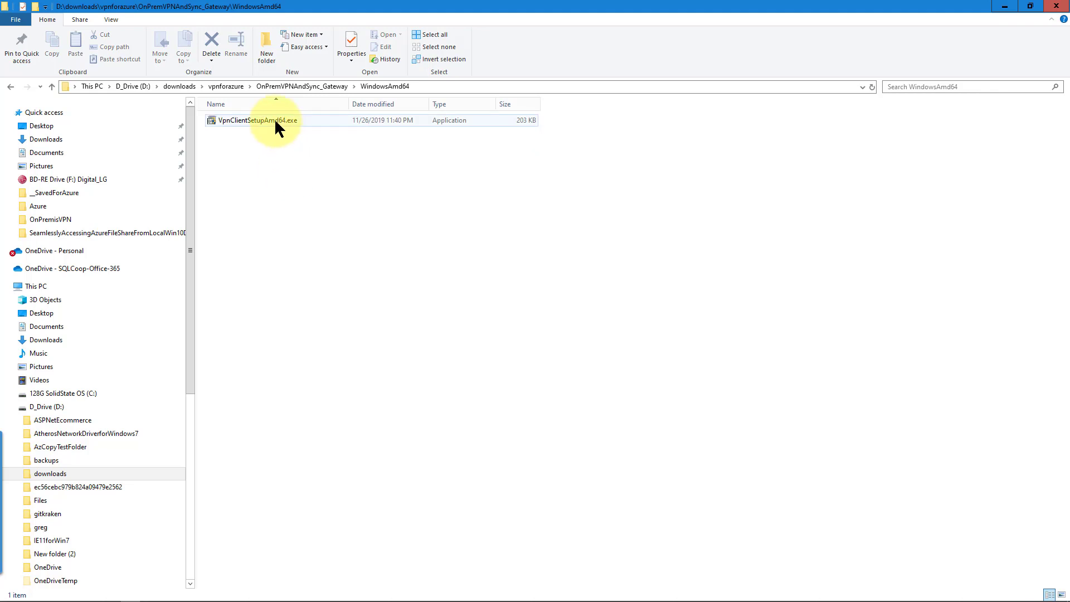
key(alt)
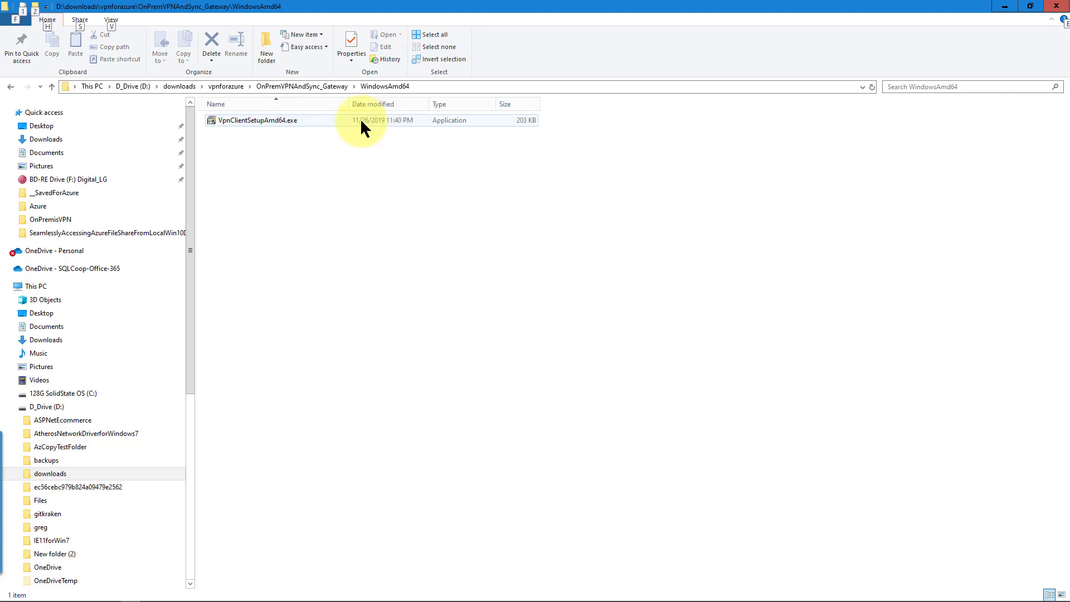
Run VpnClientSetupAmd64.exe despite the SmartScreen block and install the VPN client for OnPremVPNandSync_Network
double_click(292, 116)
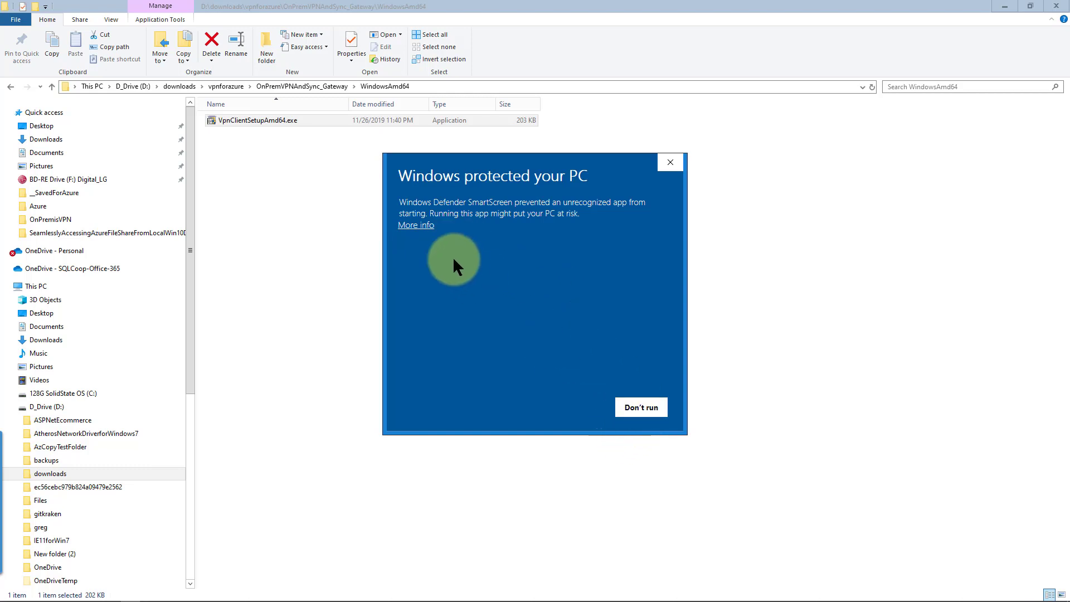
click(424, 226)
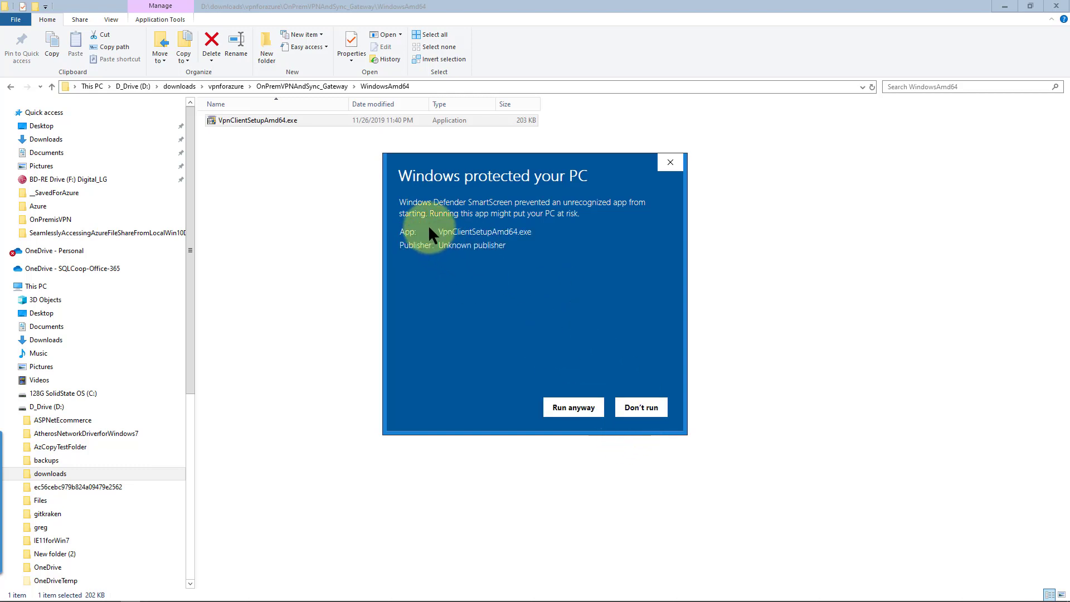
click(573, 410)
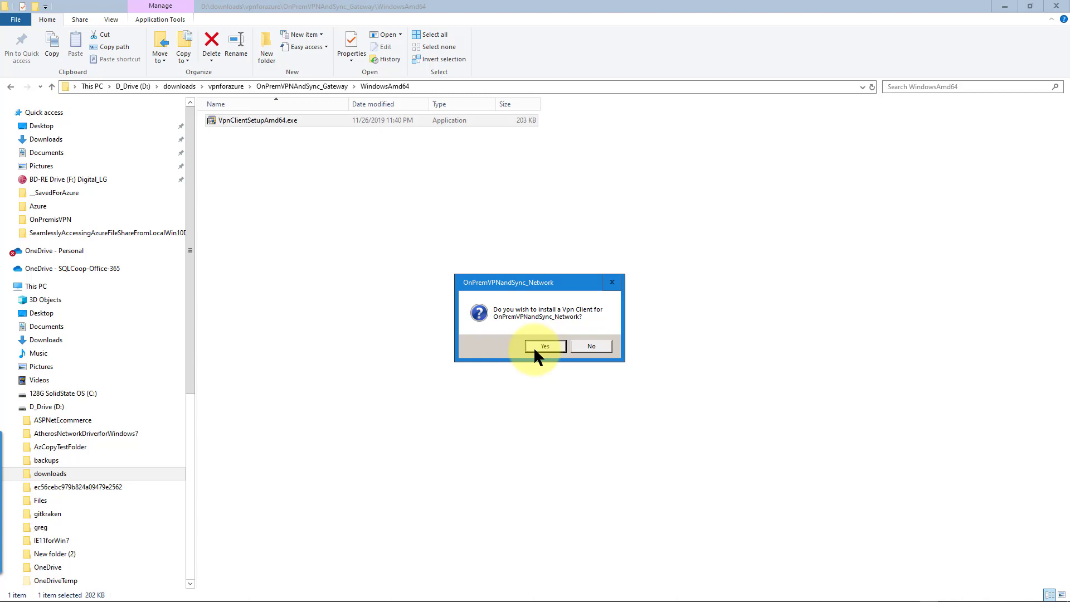
click(533, 347)
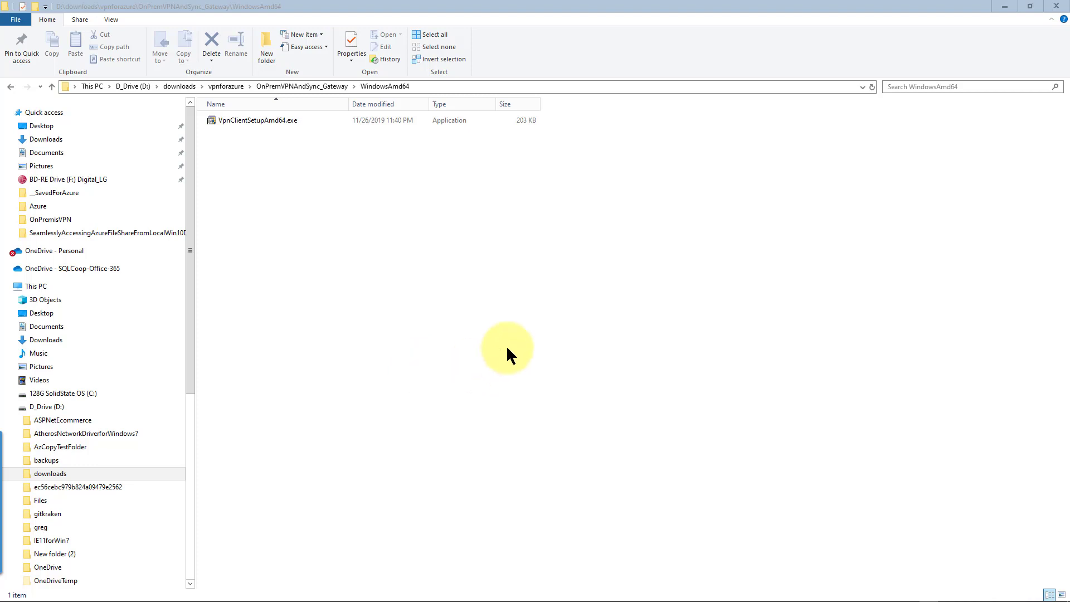
Open the Windows VPN settings, connect to OnPremVPNandSync_Network and allow the elevated routing table update
mouse_move(781, 598)
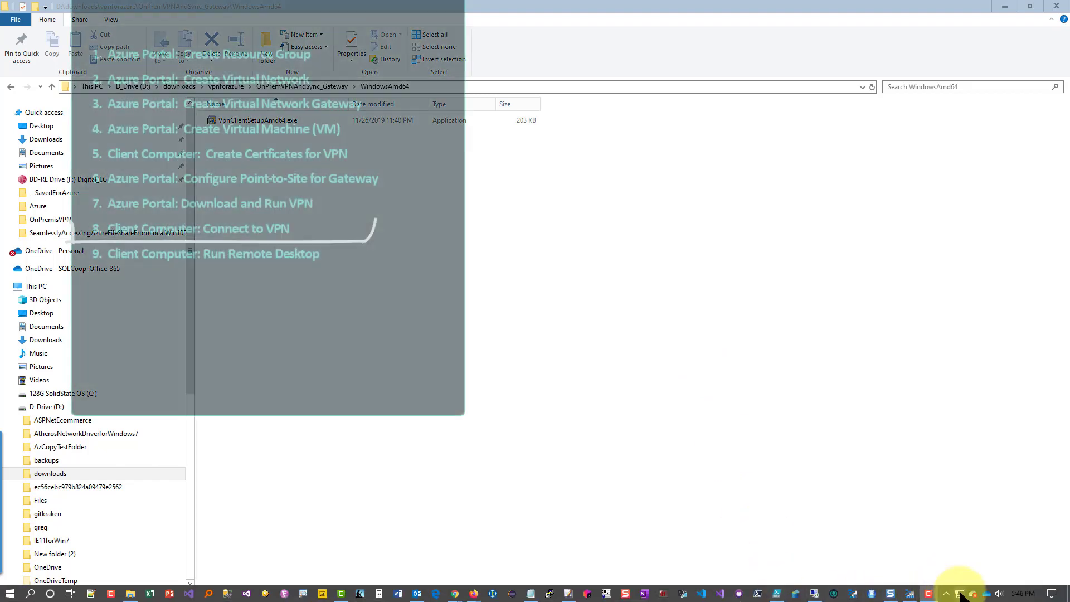
click(959, 593)
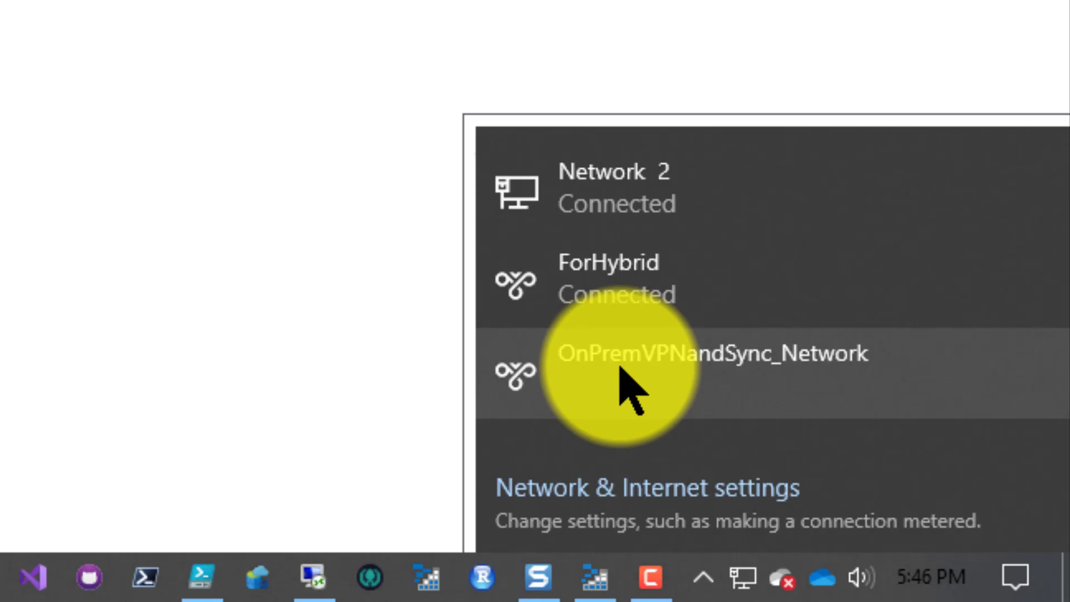
click(642, 363)
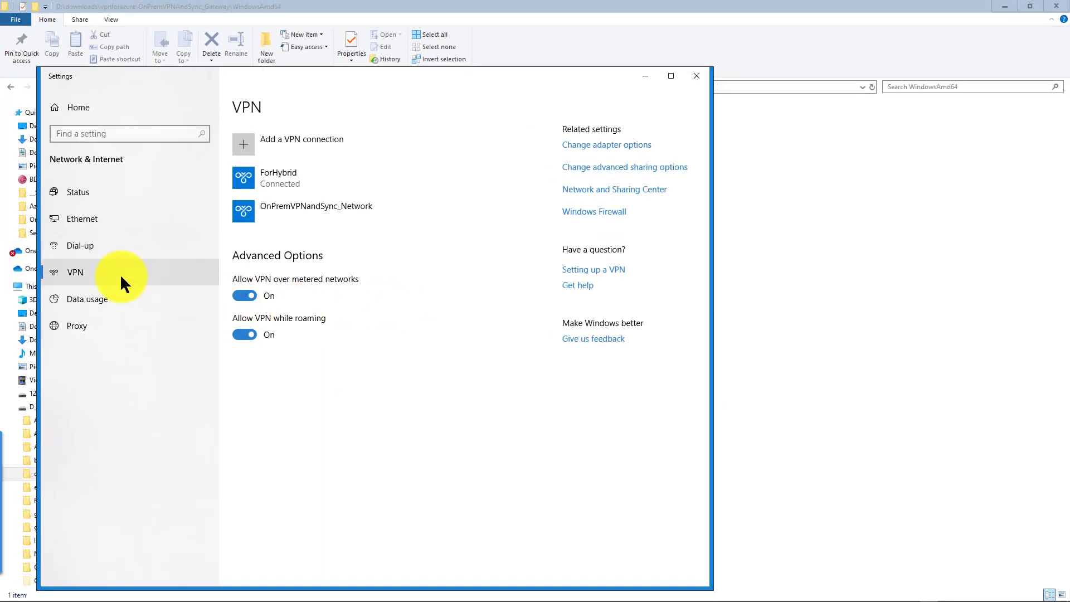
click(266, 211)
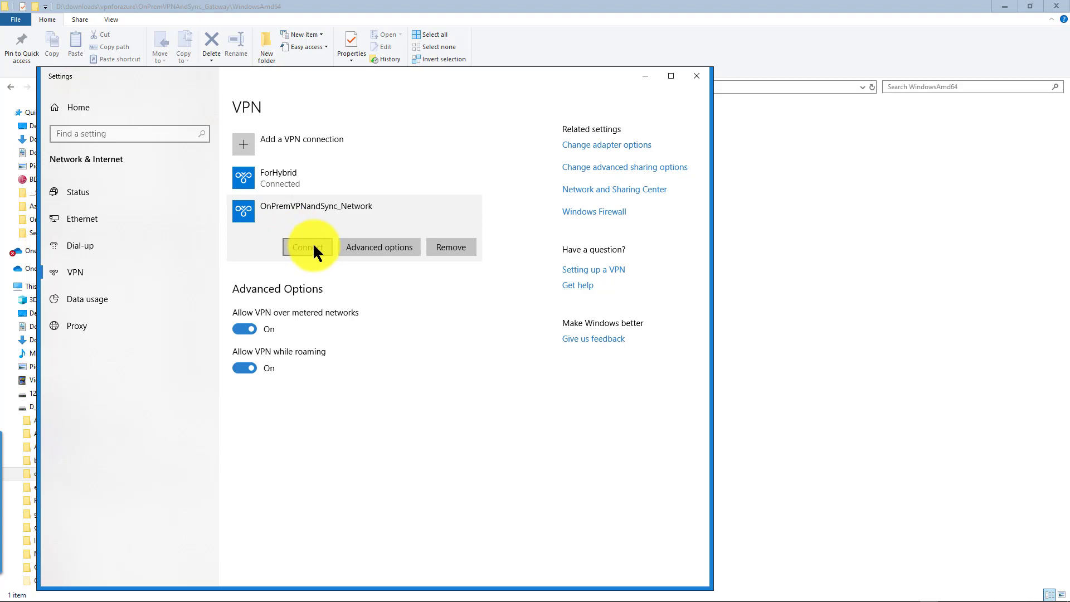
click(313, 245)
click(512, 387)
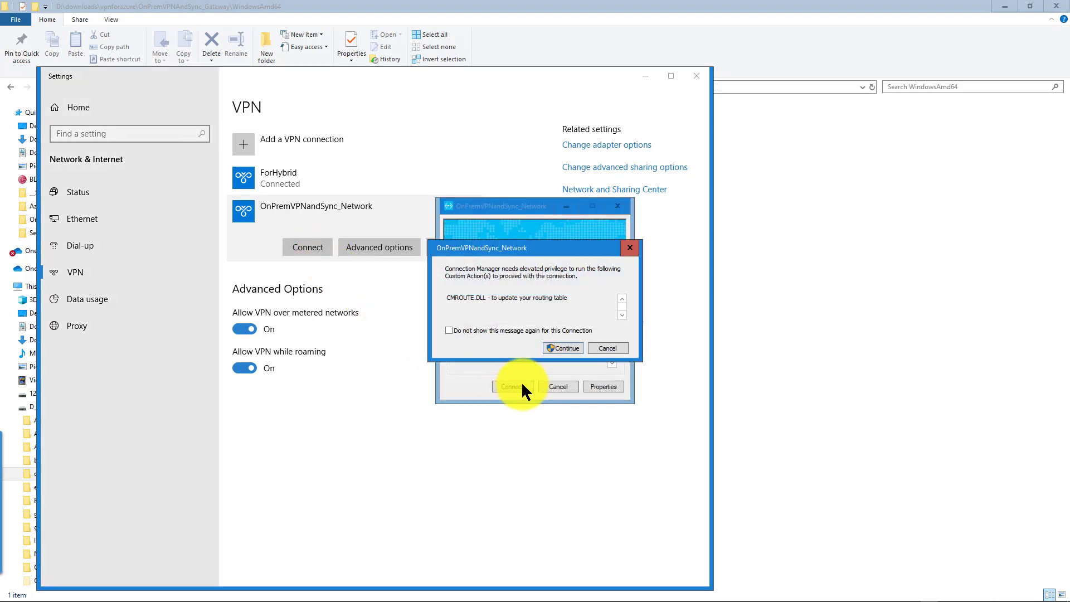
click(570, 346)
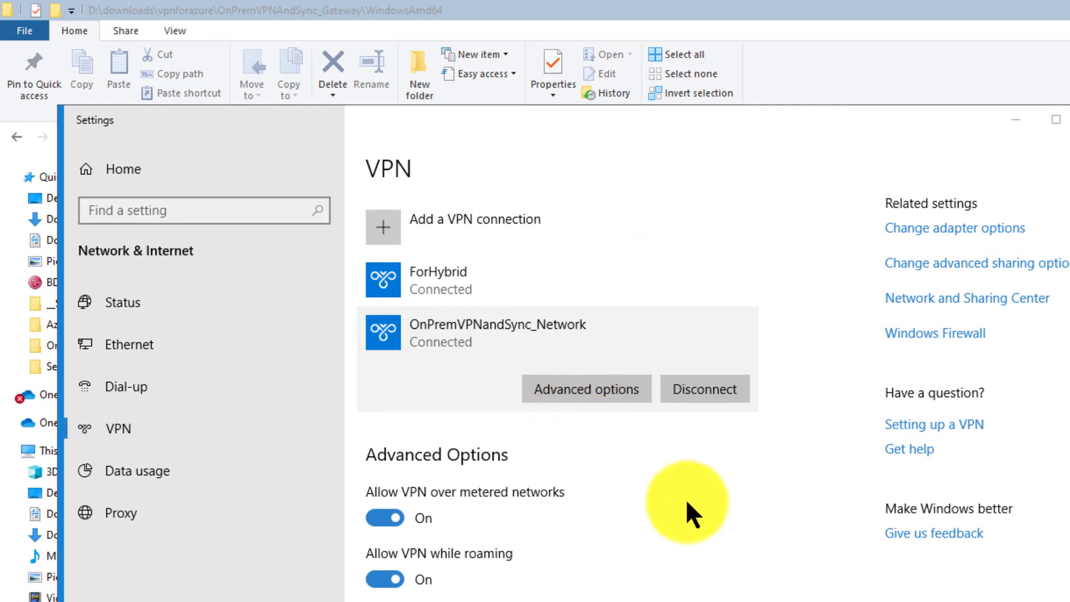
Minimize the Settings window and run ipconfig /all in Command Prompt to check the VPN adapter's IPv4 address
click(1010, 116)
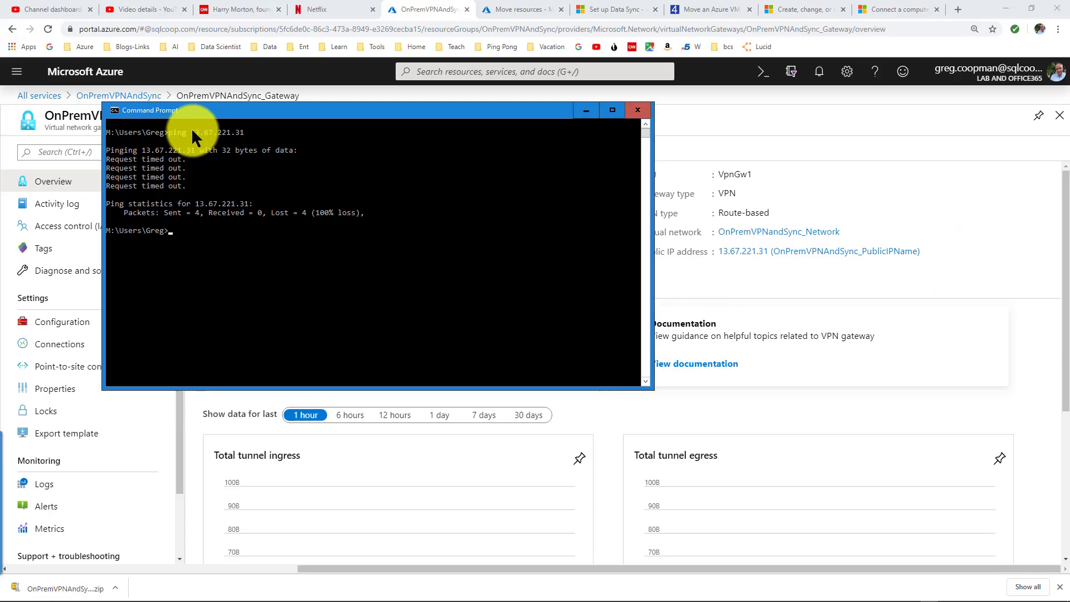
text(ipconfig)
text( /al)
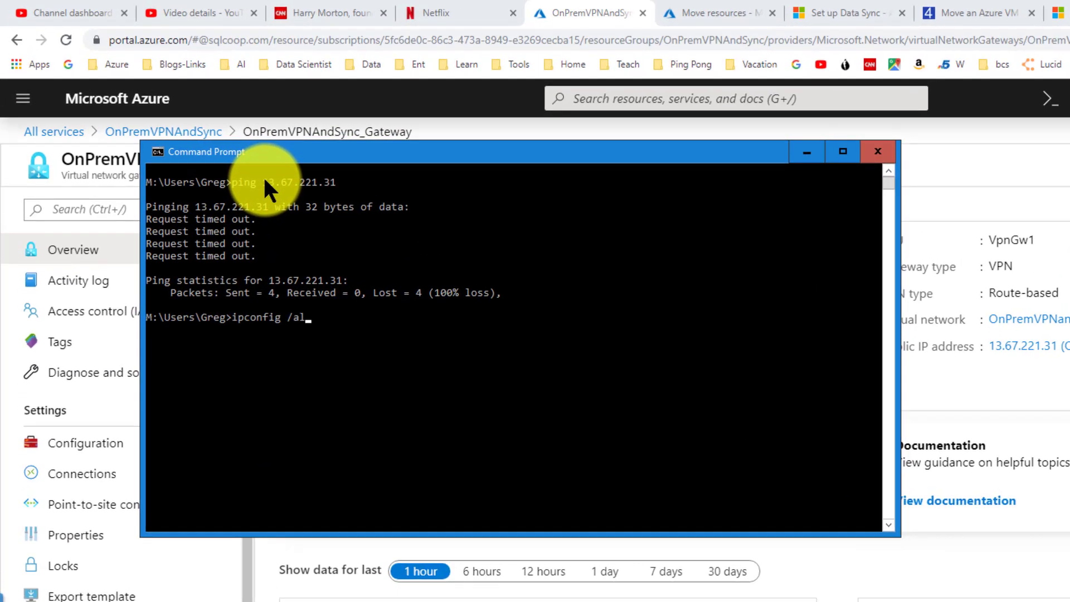
text(l)
key(Return)
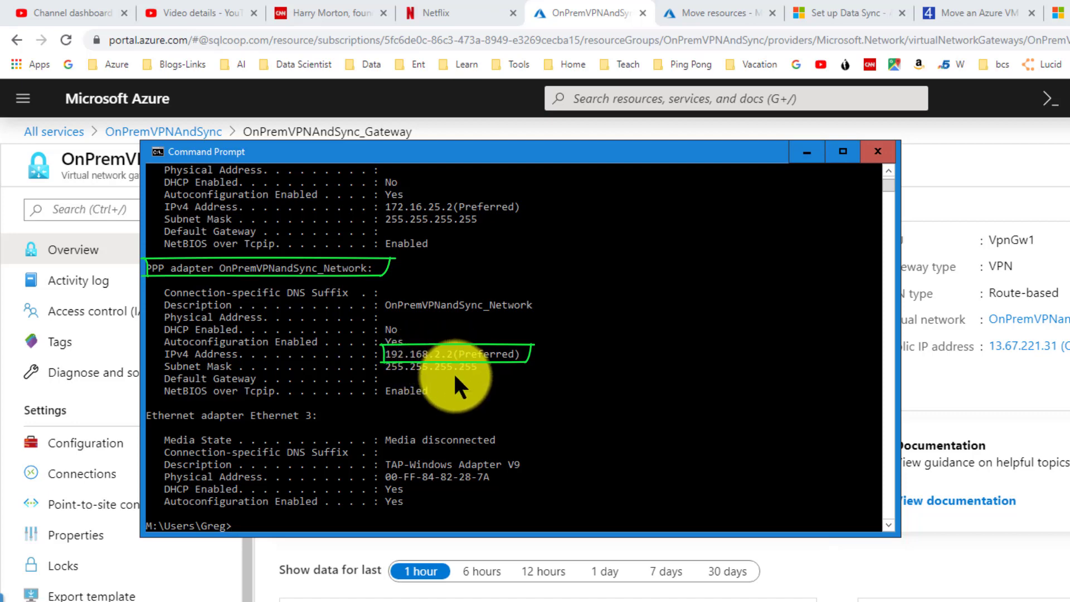
Ping the VPN adapter's address 192.168.2.2 from Command Prompt
text(ping 13.67.221.31)
key(BackSpace)
key(BackSpace)
key(BackSpace)
key(BackSpace)
key(BackSpace)
key(BackSpace)
key(BackSpace)
key(BackSpace)
key(BackSpace)
key(BackSpace)
key(BackSpace)
key(BackSpace)
text(192.168.2.2)
key(Return)
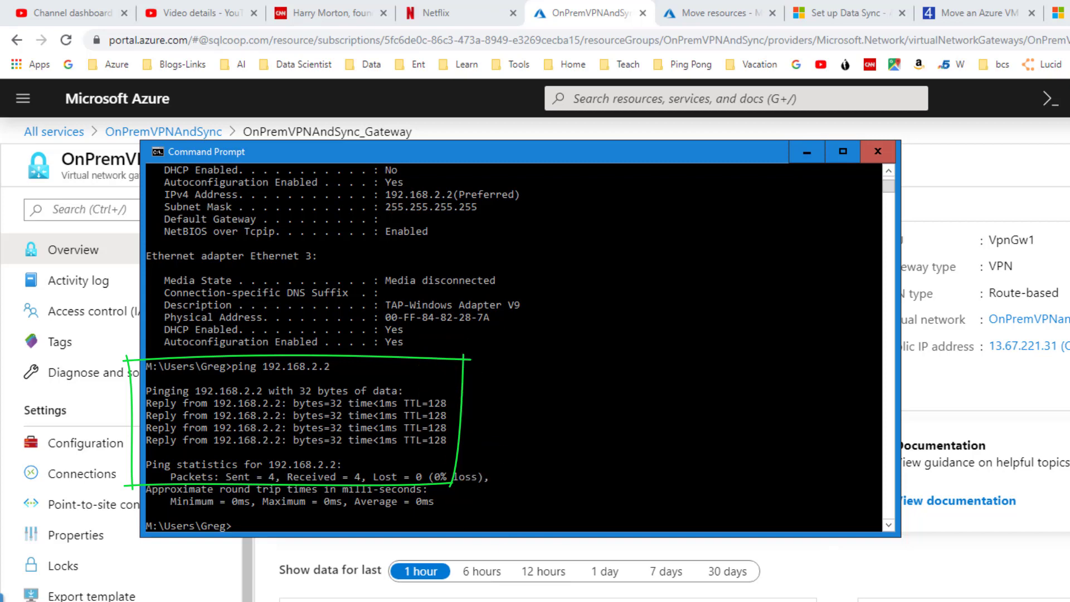
Return to the Azure portal, search for vm to find Virtual machines and open the Win2016Srvr machine's overview
click(1048, 515)
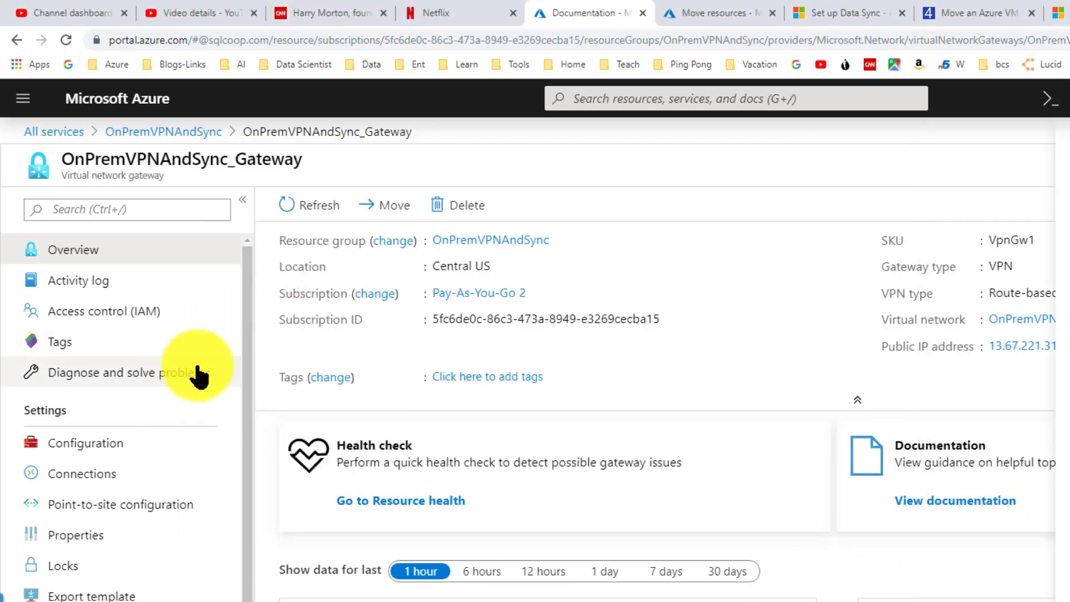
click(601, 103)
text(vm)
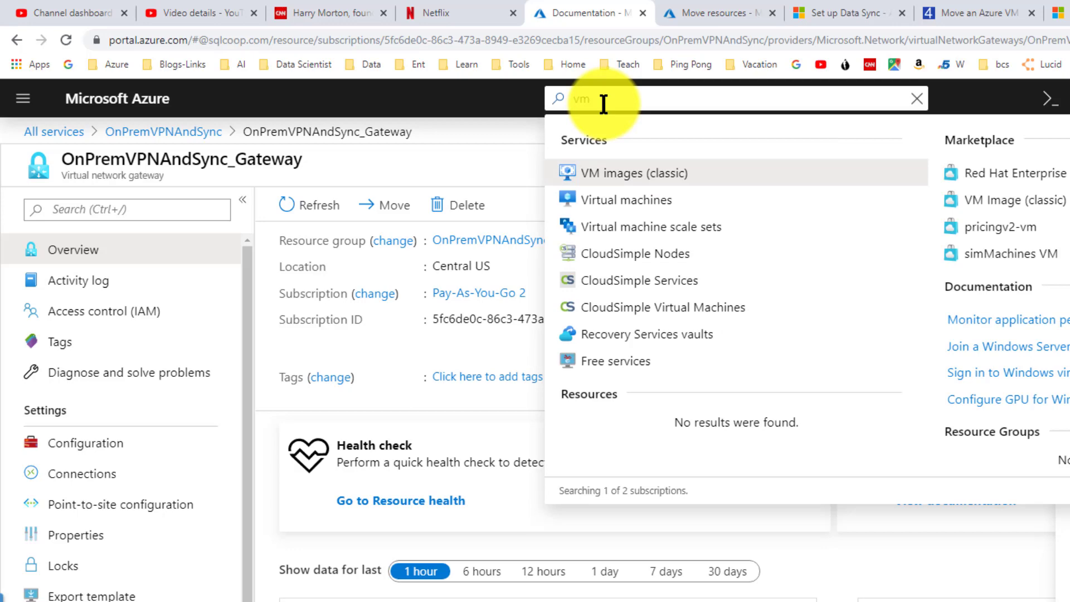
click(635, 200)
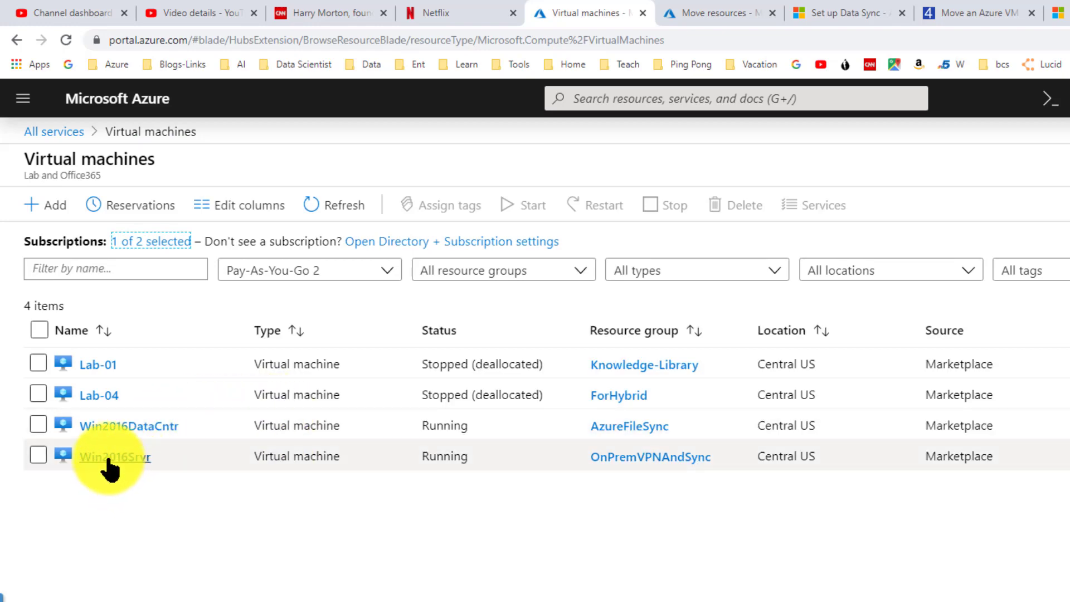
click(109, 458)
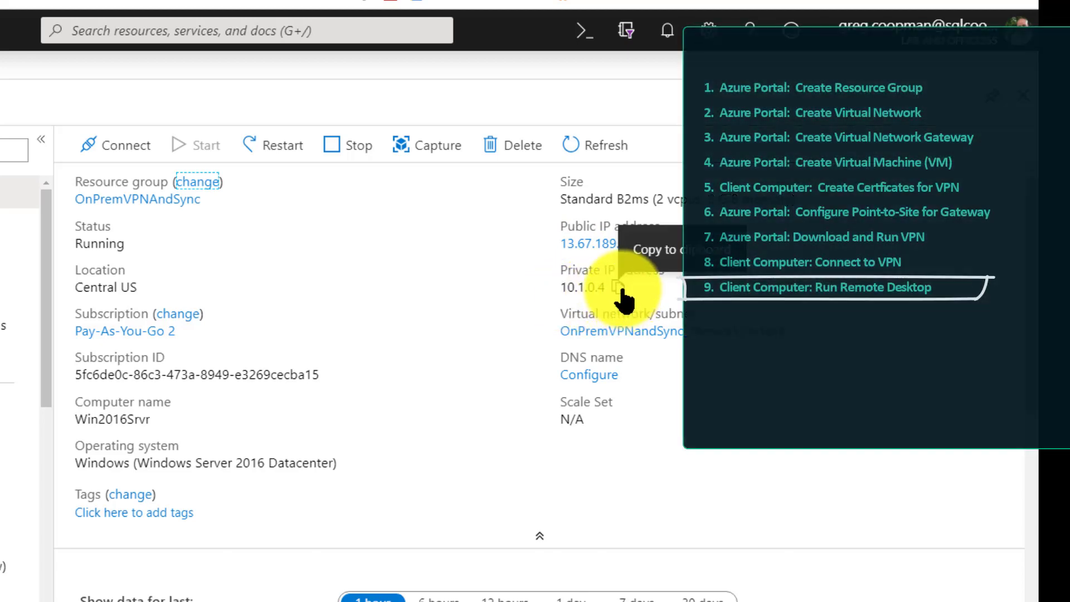
Copy Win2016Srvr's private IP address 10.1.0.4 and start a Remote Desktop connection to it
click(620, 289)
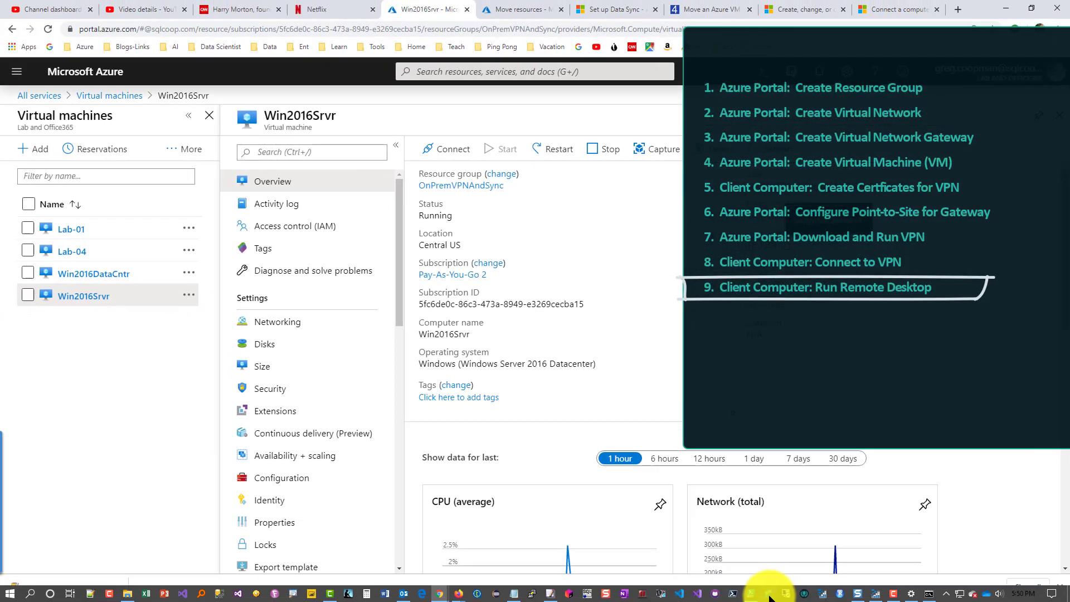
click(786, 593)
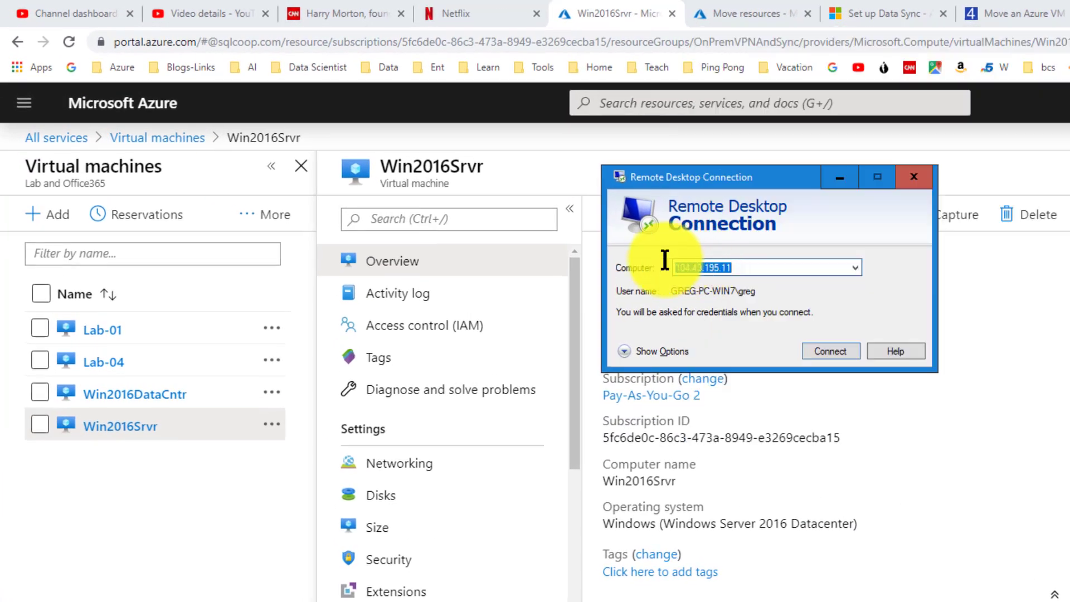
key(ctrl+v)
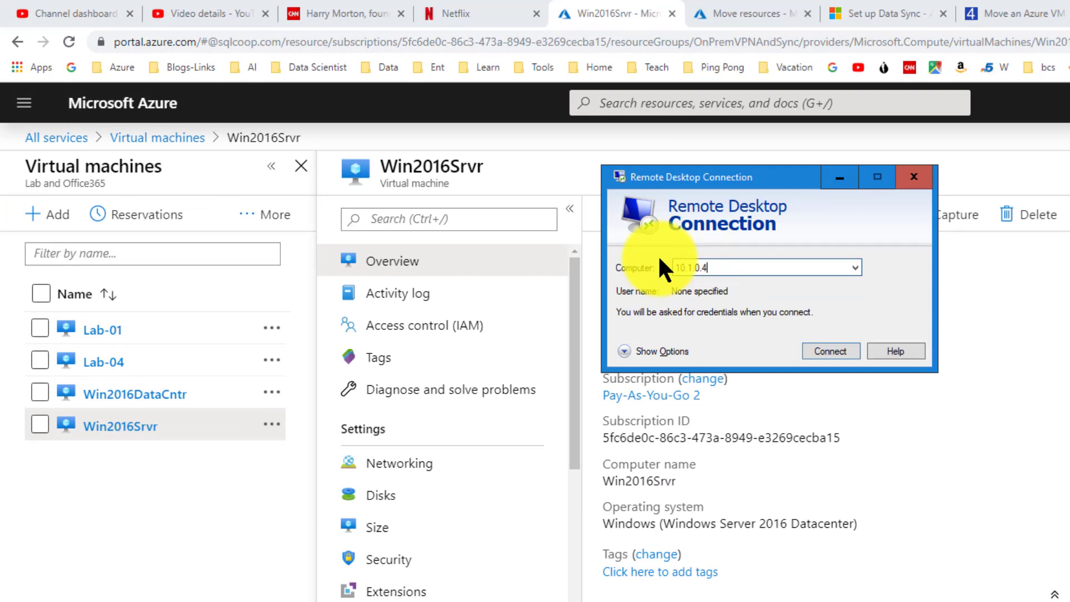
click(824, 349)
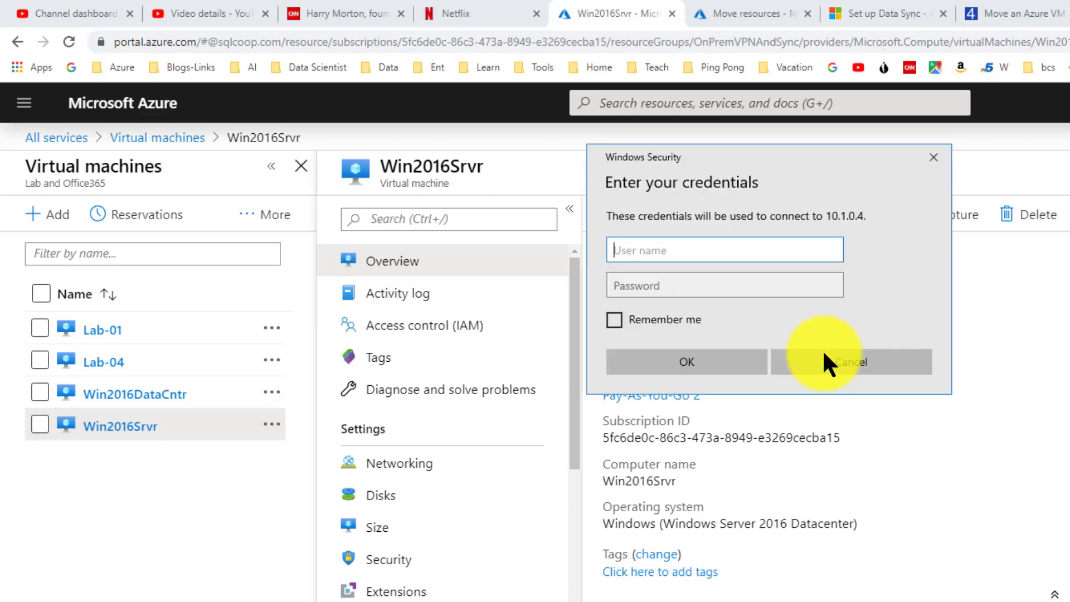
Sign in to the remote server with the account's user name and password, and allow it to be discoverable on the network
text(greg)
key(Tab)
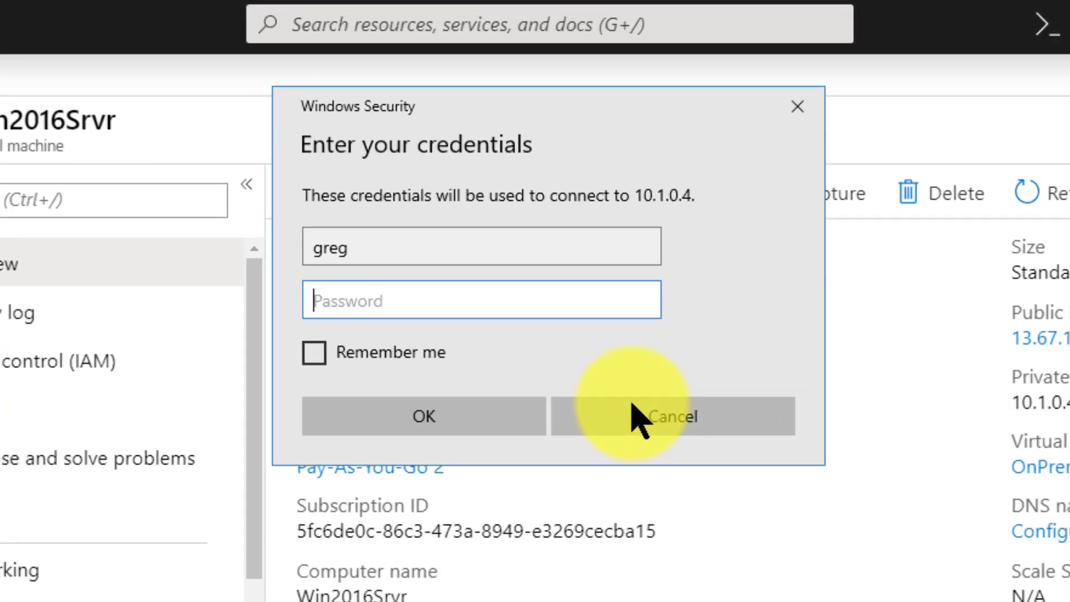
right_click(616, 284)
click(161, 340)
click(167, 465)
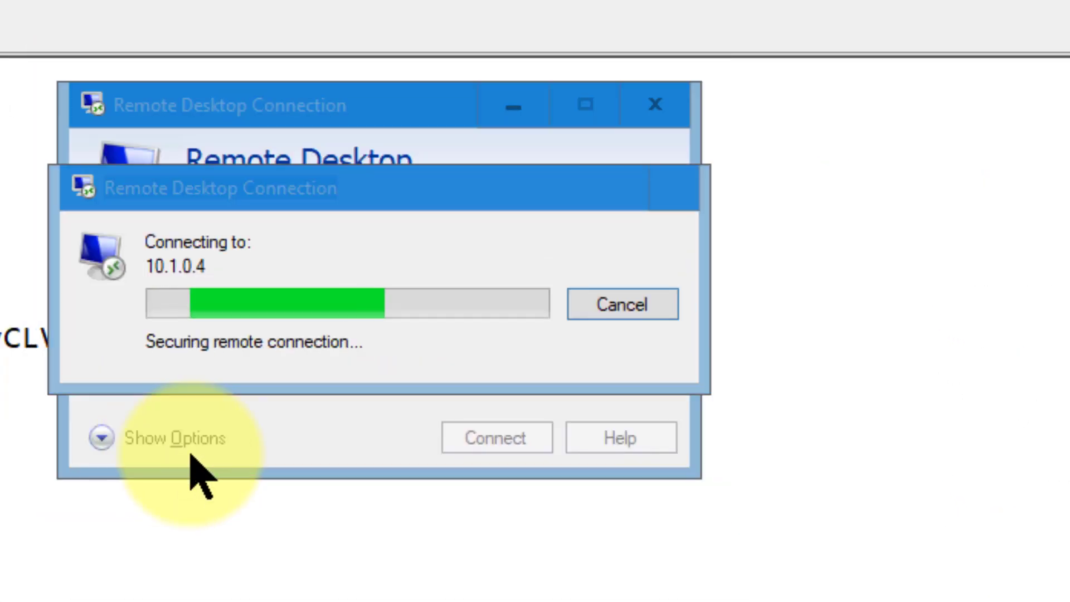
click(470, 544)
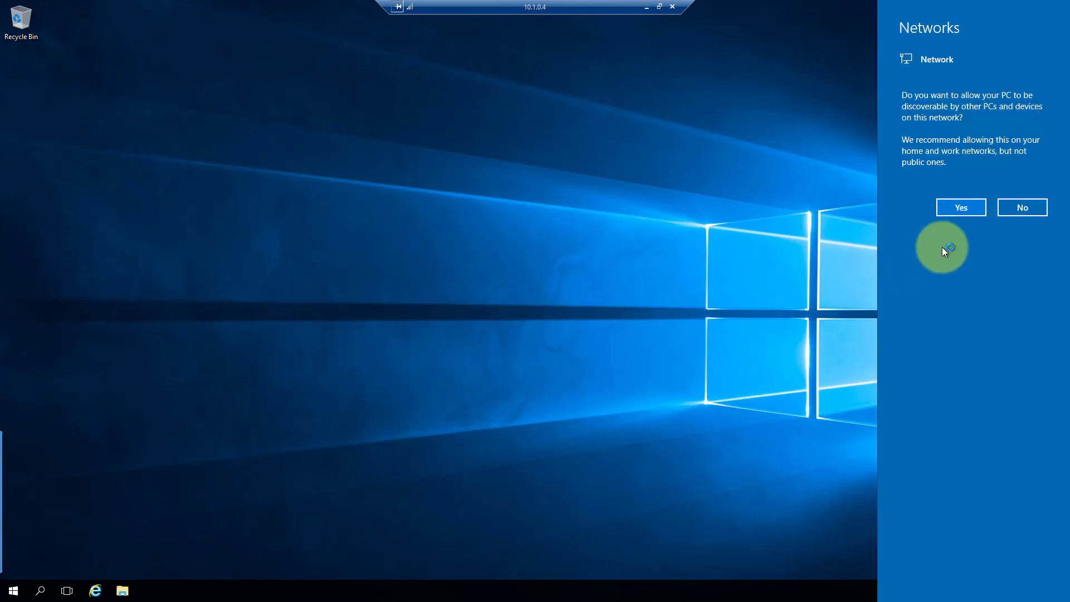
click(950, 213)
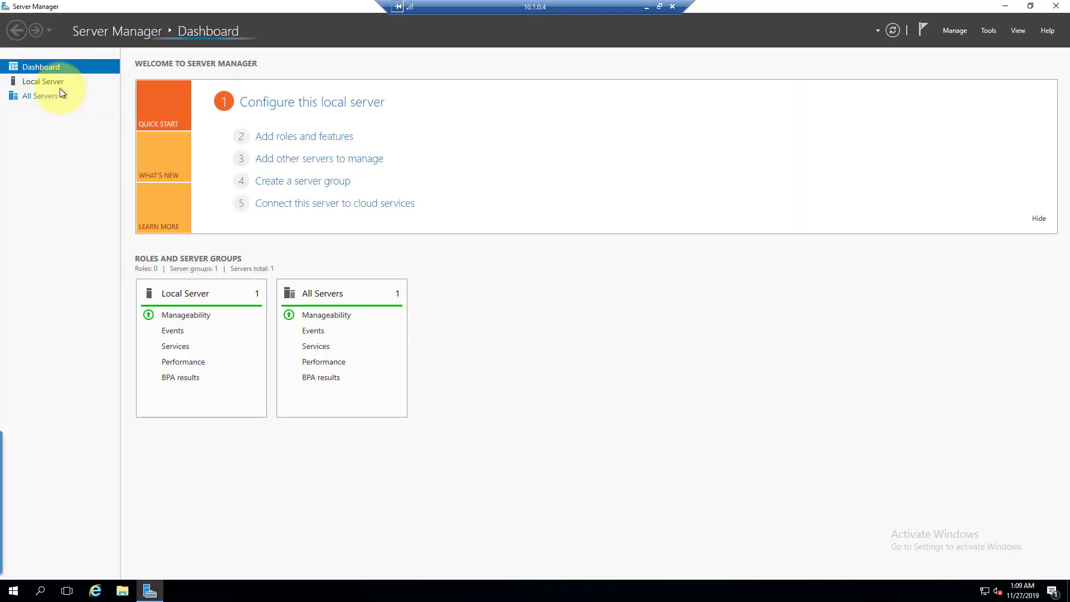
Look through the Local Server, Dashboard and All Servers pages in Server Manager
click(46, 82)
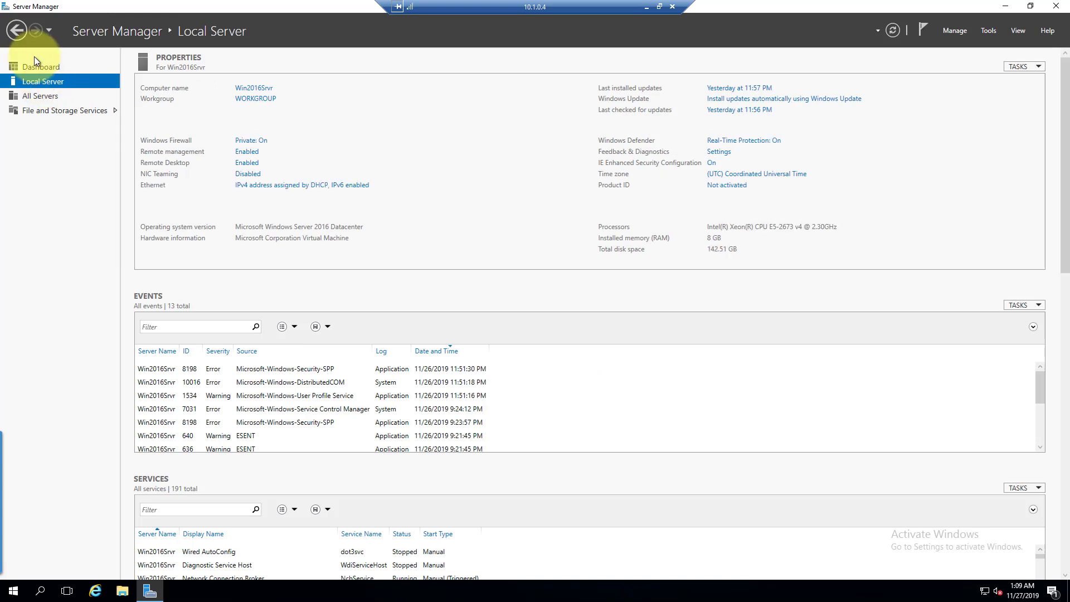
click(36, 67)
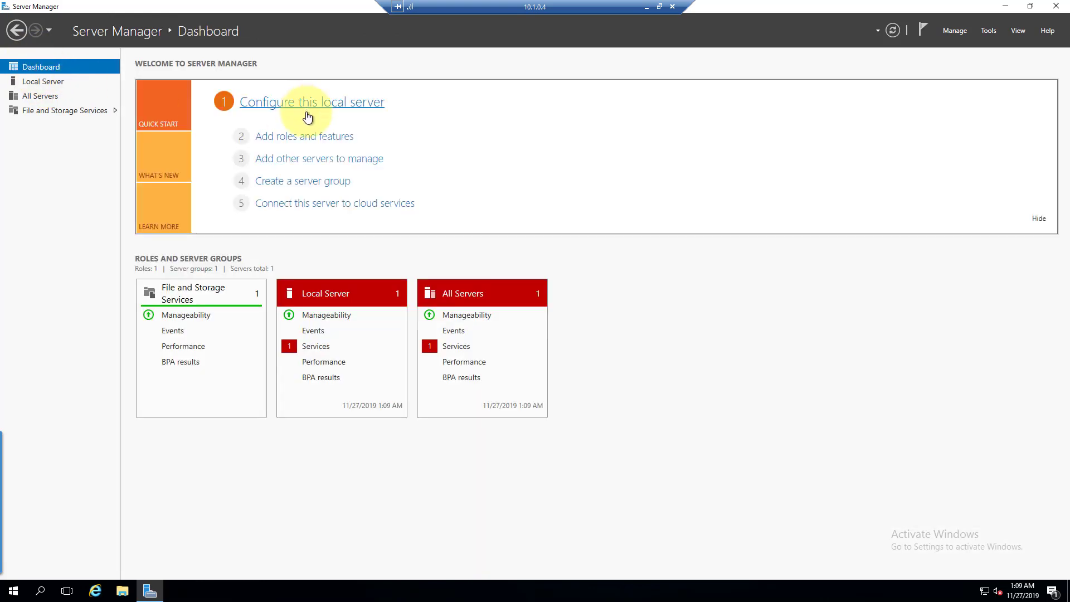
click(306, 106)
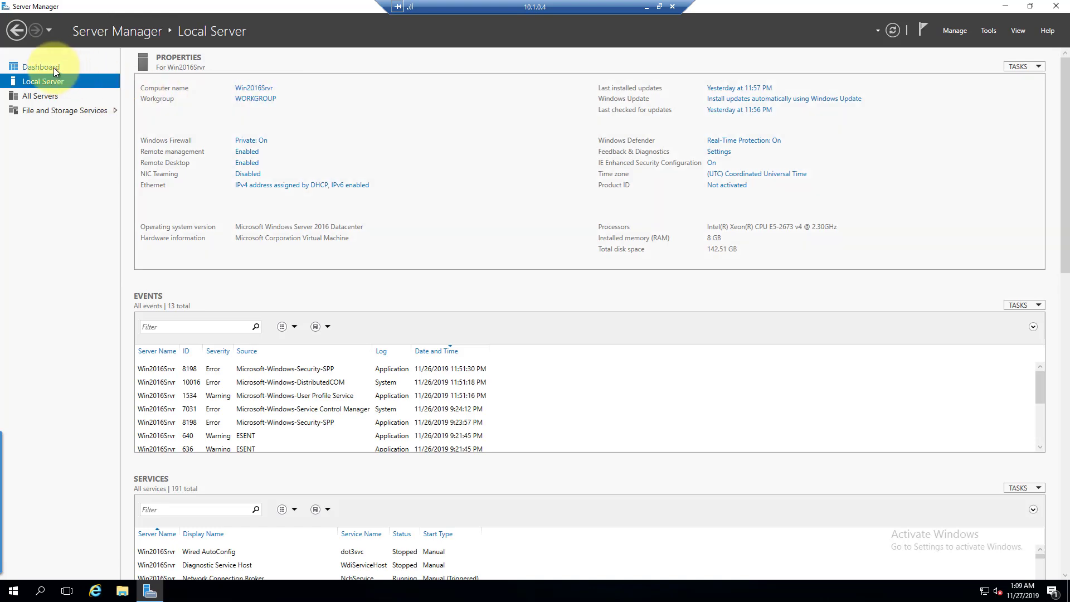
click(46, 96)
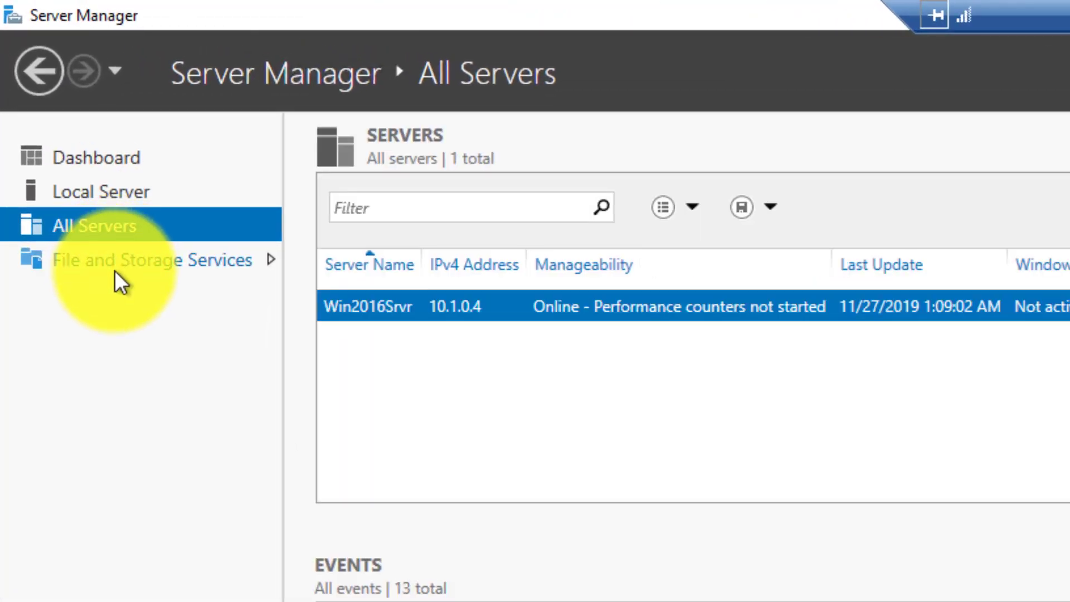
Open the Disks page of File and Storage Services and initialize disk 2, the 128 GB Msft Virtual Disk, as GPT
click(115, 269)
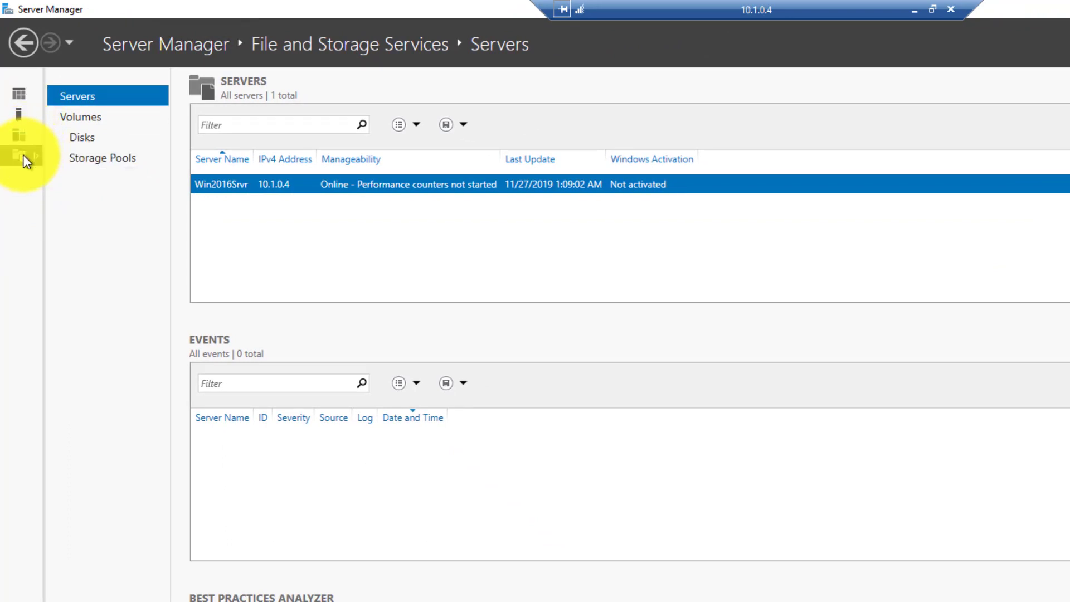
click(106, 140)
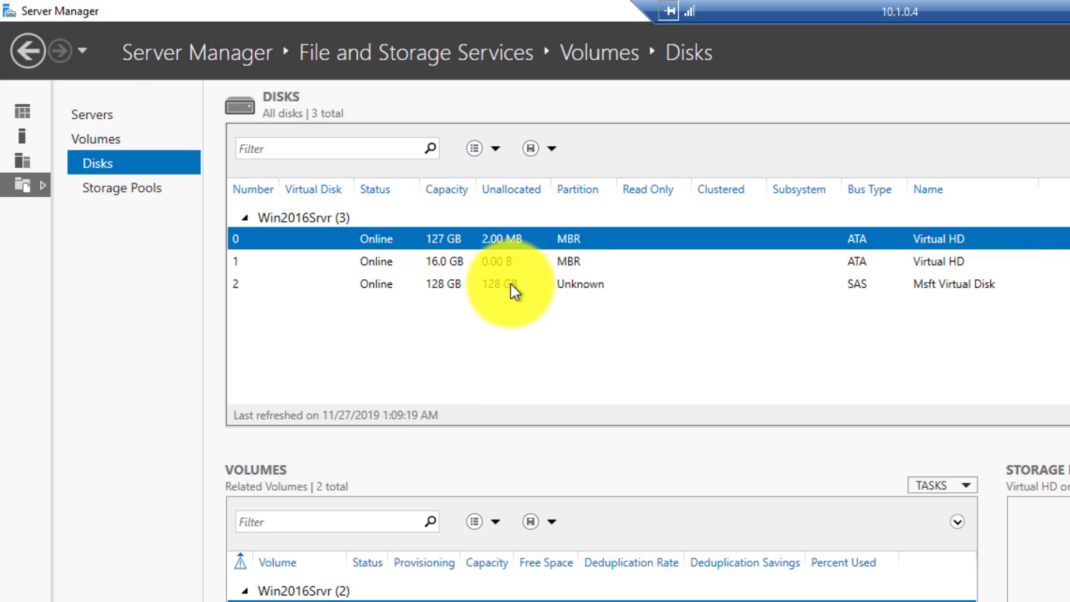
click(512, 289)
right_click(512, 288)
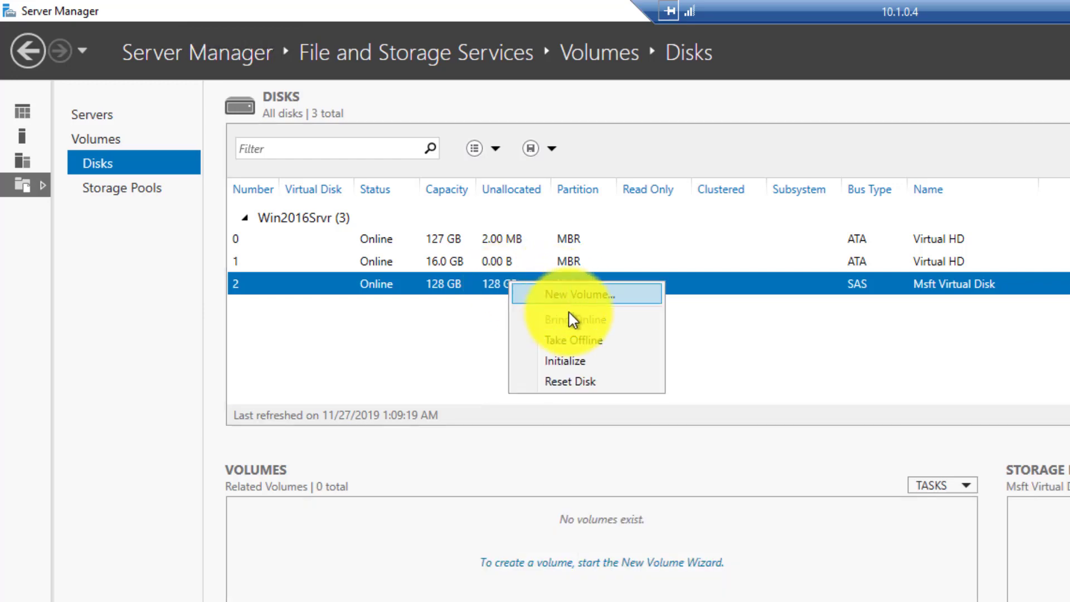
click(570, 363)
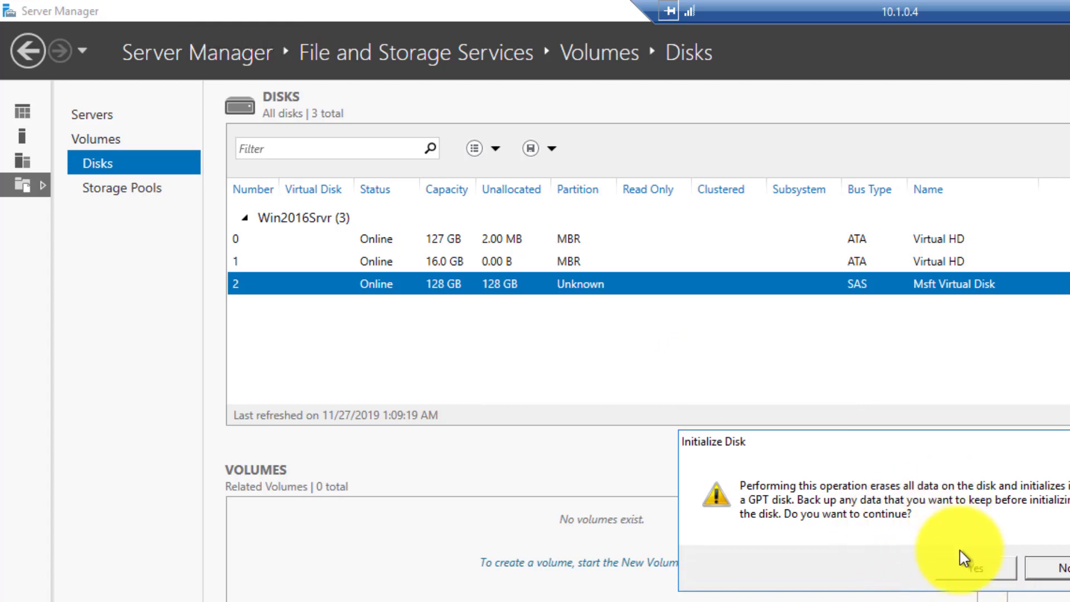
click(977, 578)
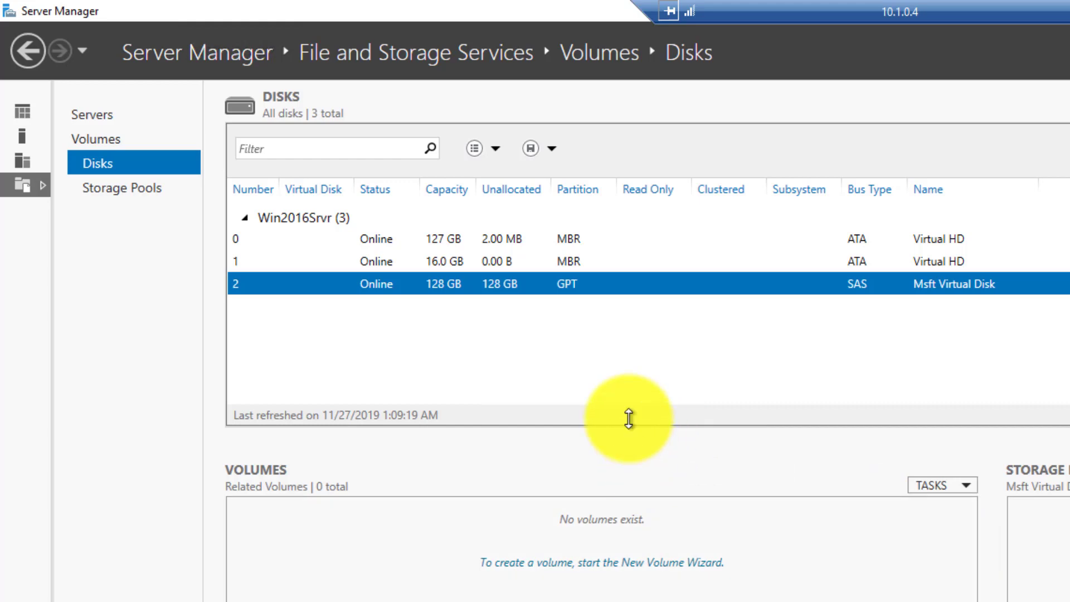
Start a new volume on disk 2 of Win2016Srvr, using the full 128 GB and drive letter F
right_click(566, 290)
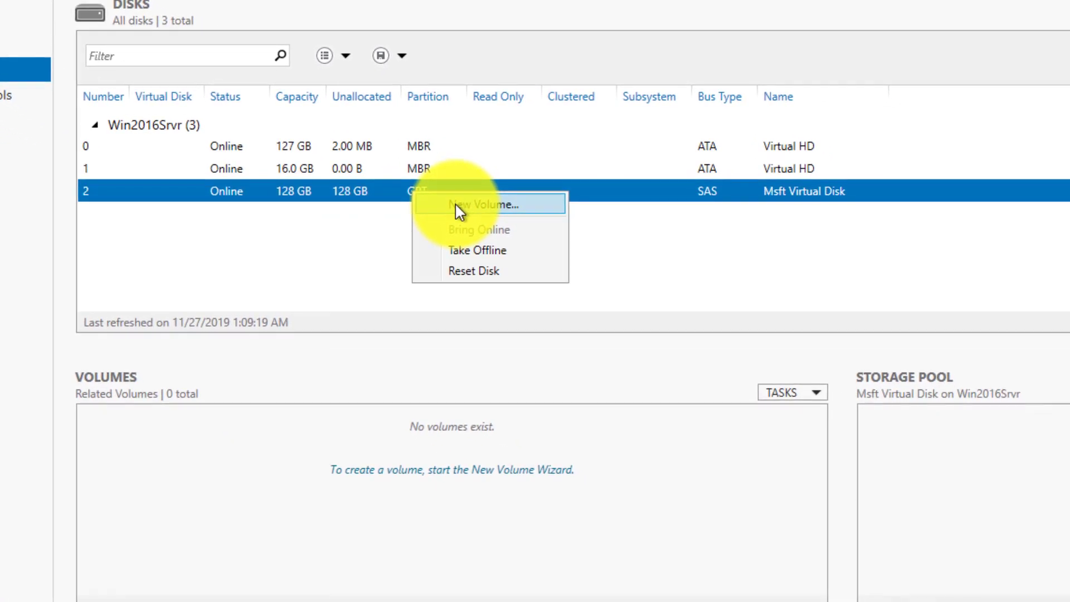
click(483, 205)
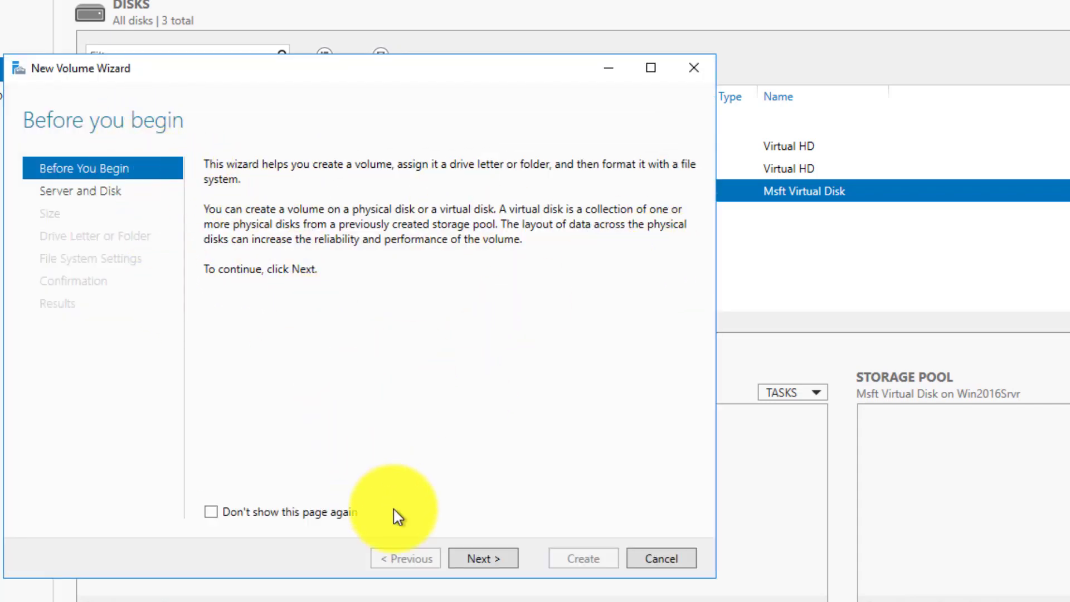
click(513, 551)
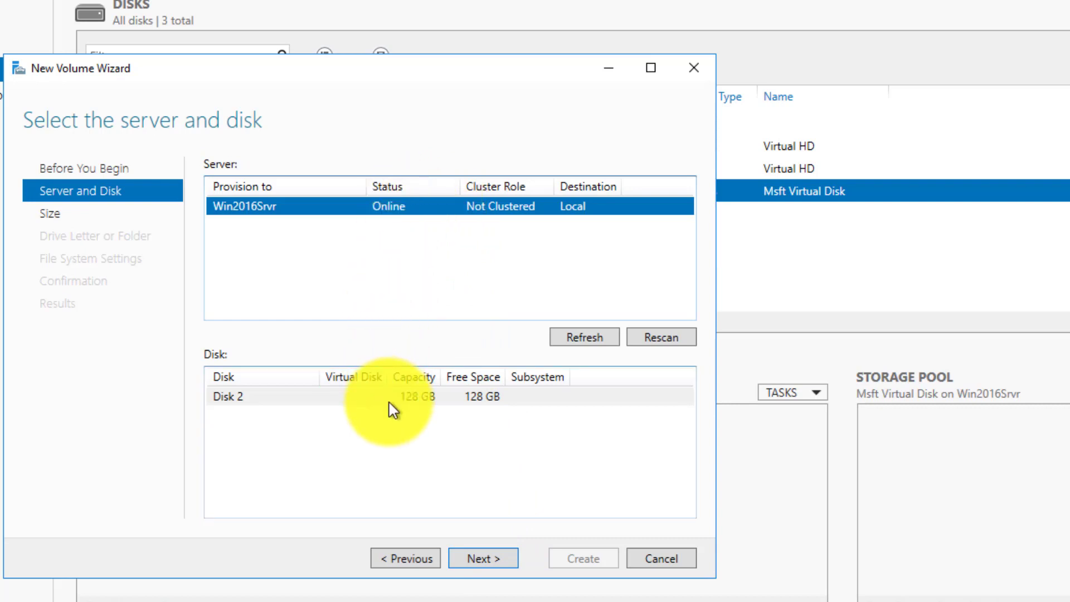
click(482, 559)
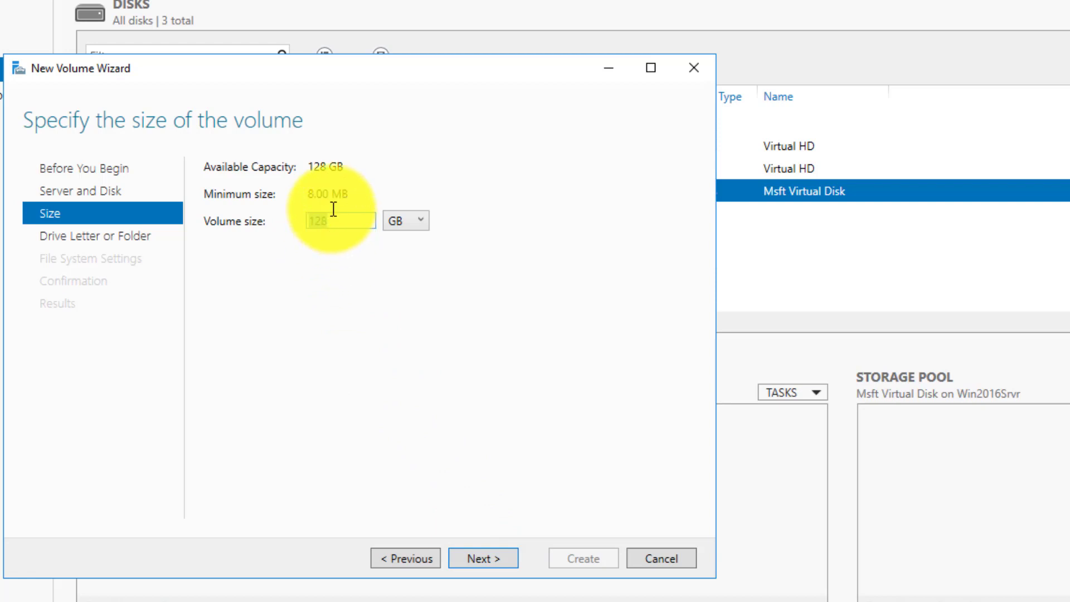
click(475, 559)
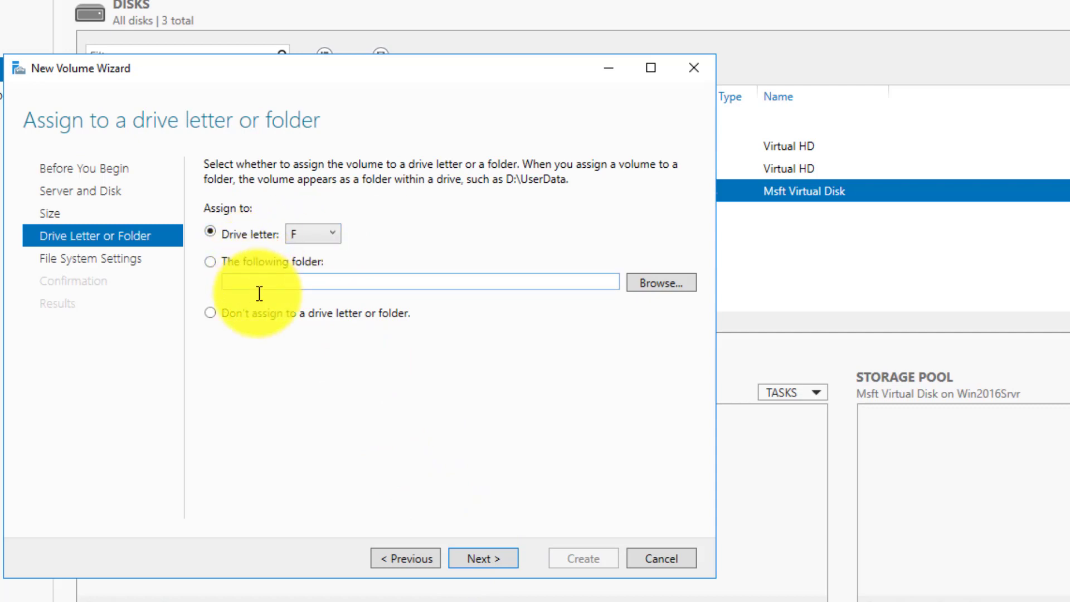
click(510, 562)
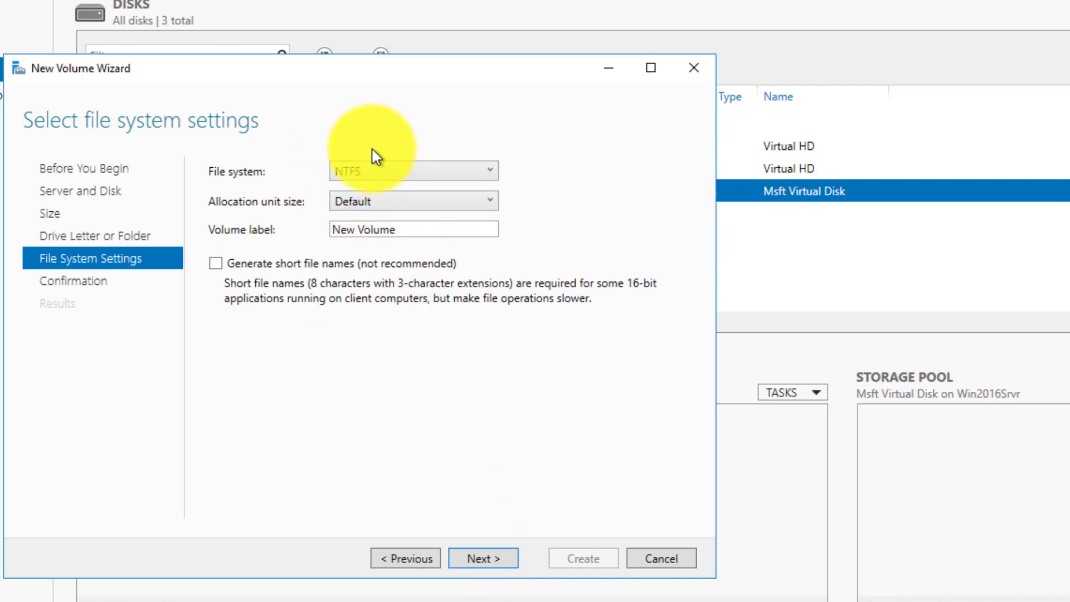
Choose NTFS with the default allocation unit size and the label New Volume, create the volume and close the wizard
click(383, 168)
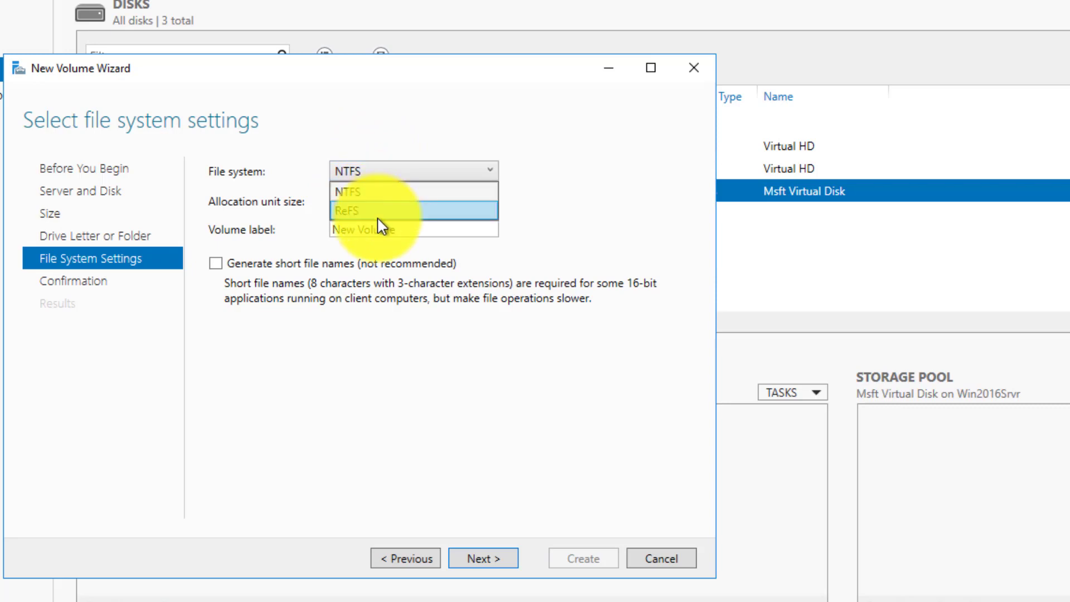
click(374, 192)
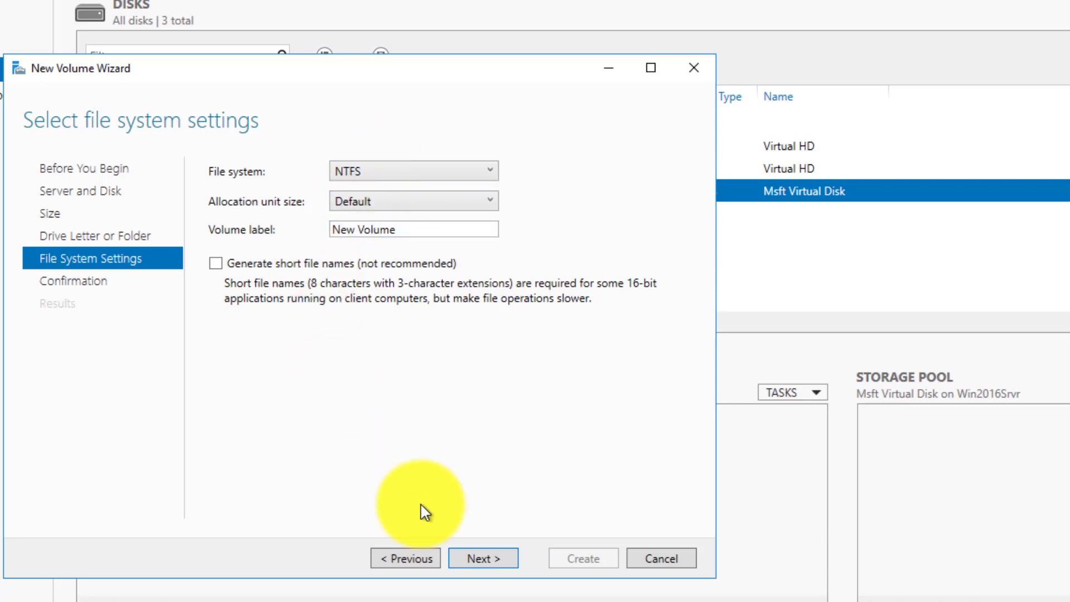
click(473, 556)
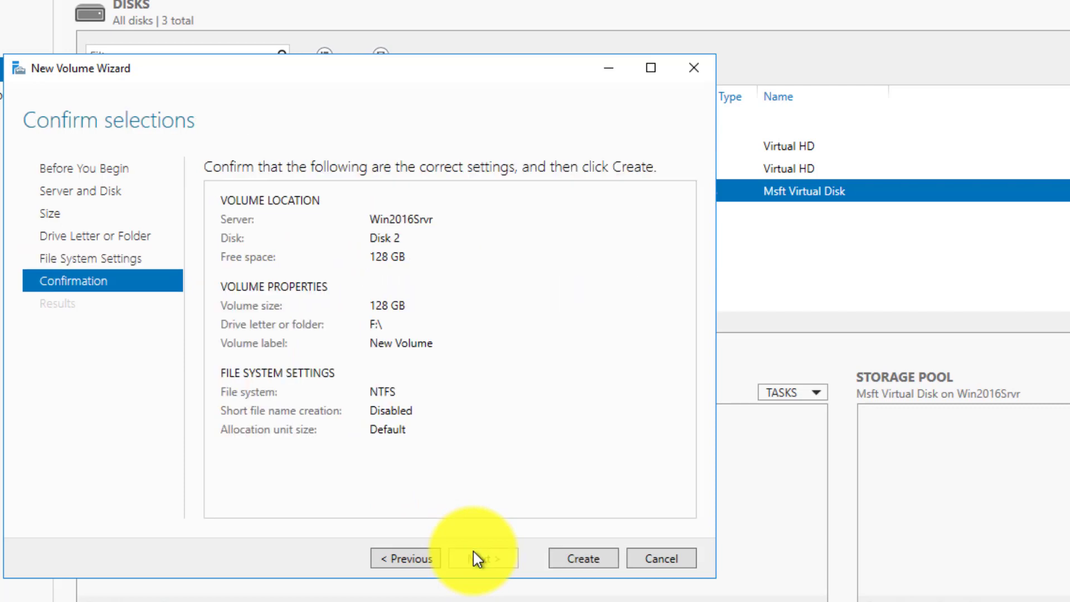
click(583, 559)
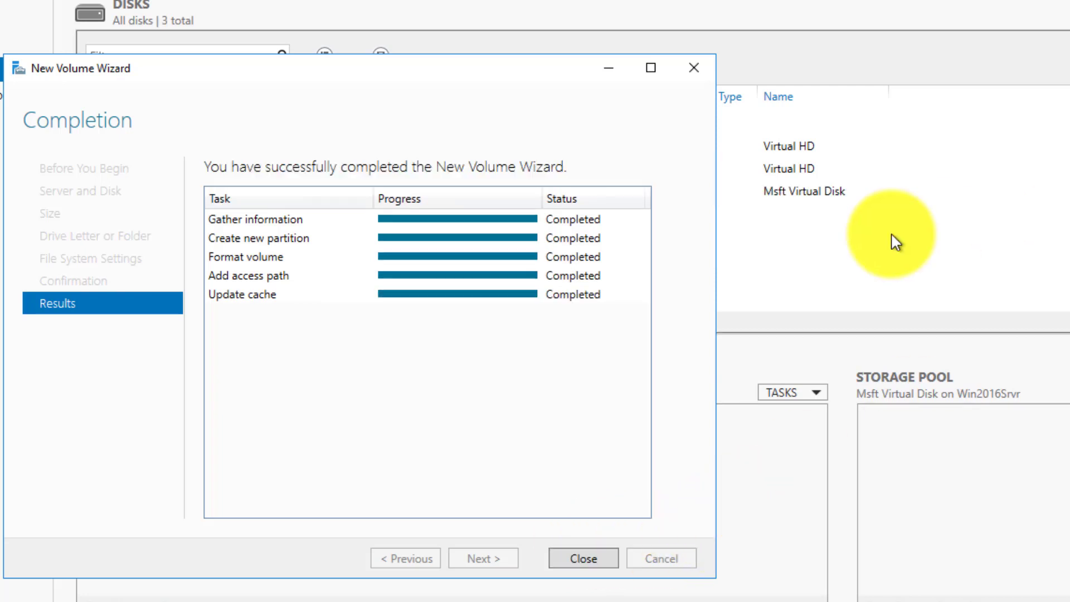
click(590, 556)
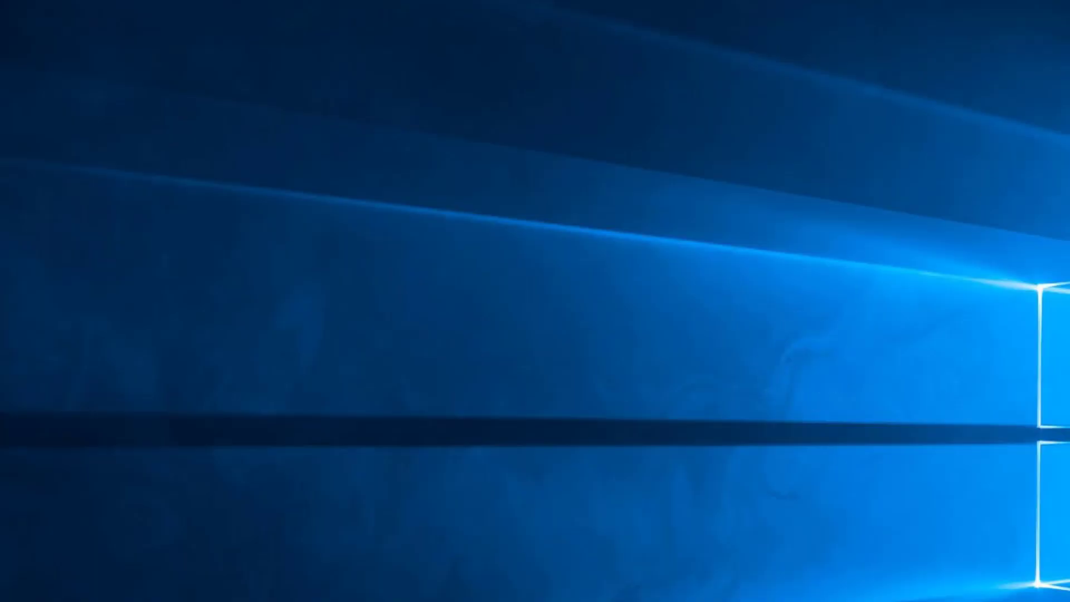
Open the New Volume (F:) drive in File Explorer and create a folder named kb in it
key(super+e)
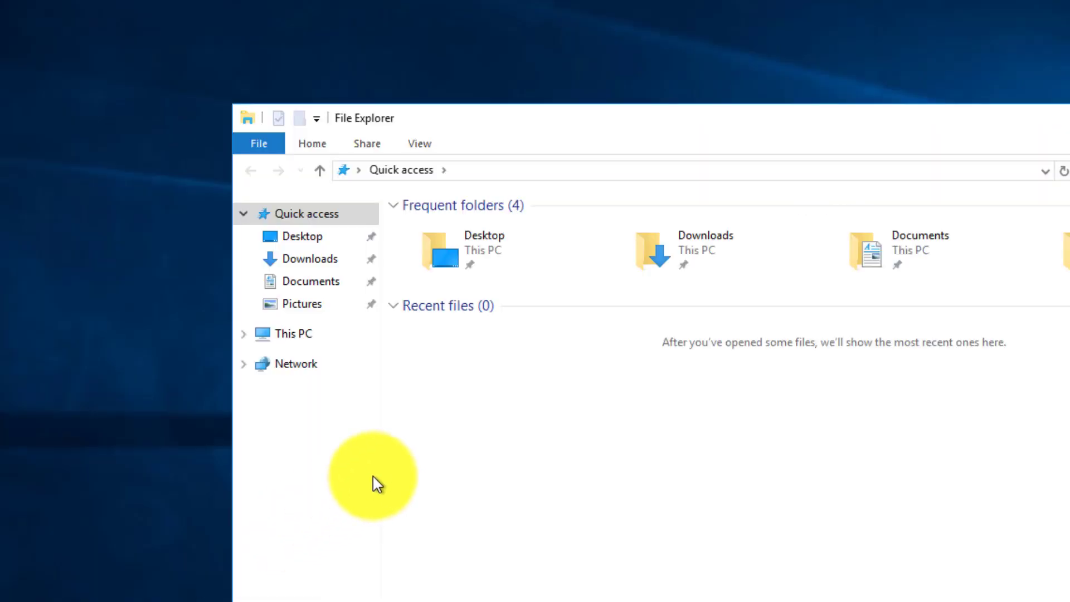
click(276, 333)
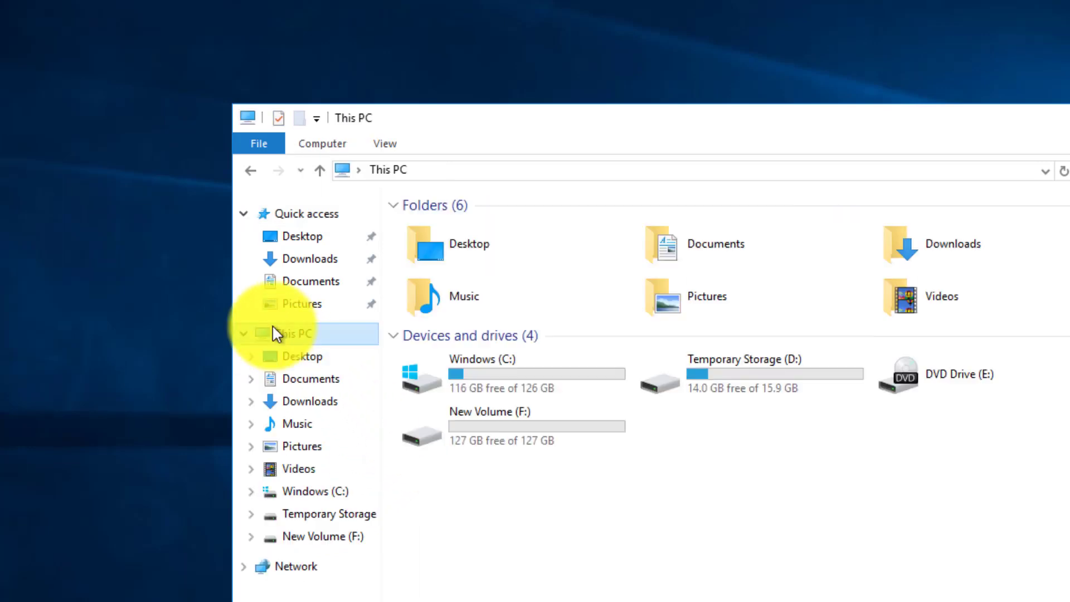
double_click(545, 426)
right_click(480, 326)
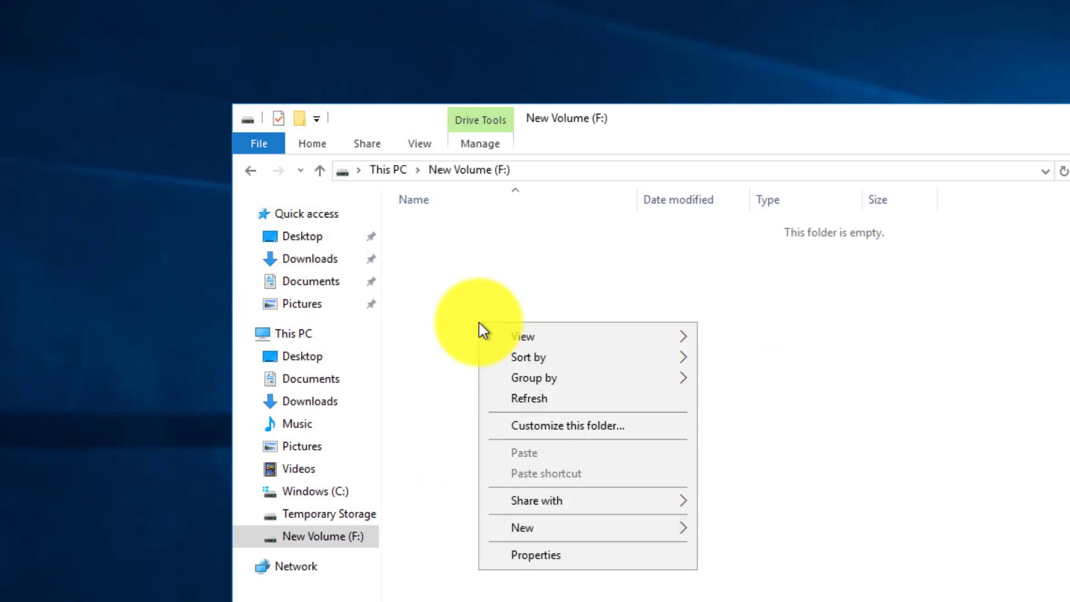
mouse_move(546, 527)
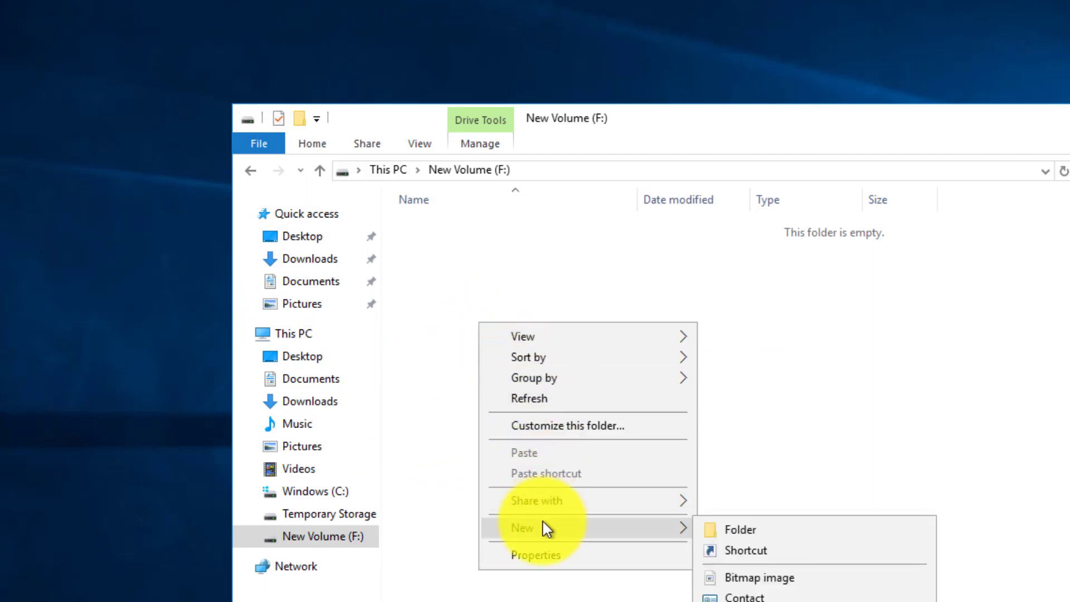
click(720, 531)
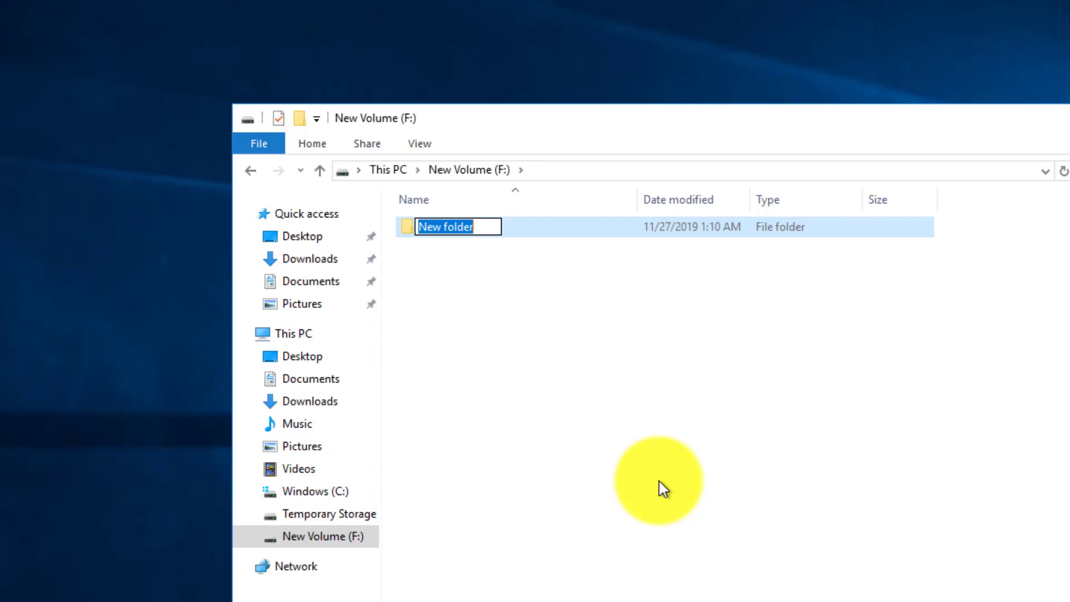
text(b)
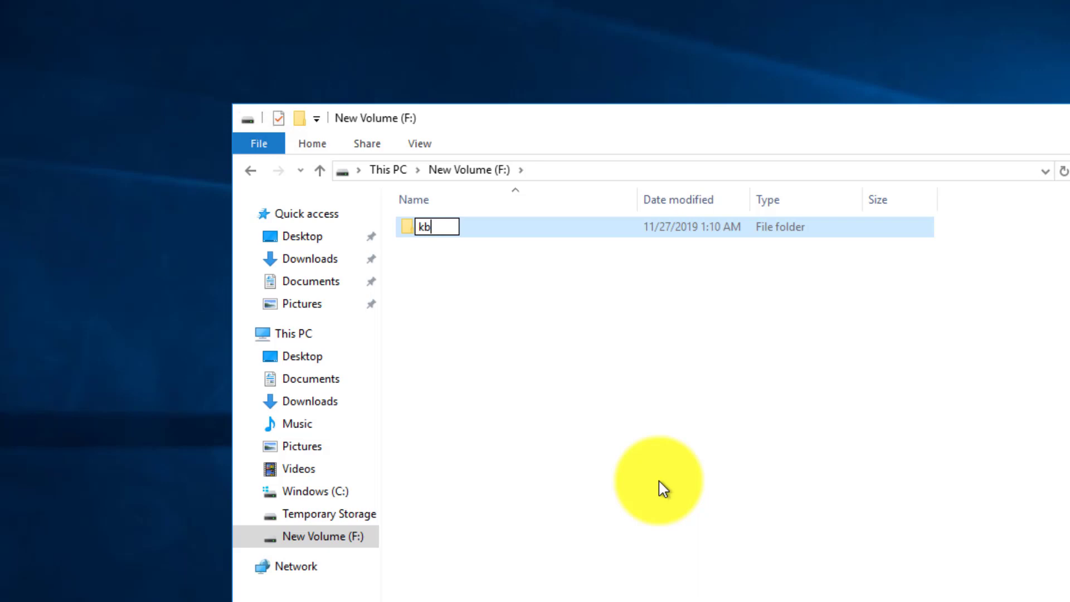
key(Return)
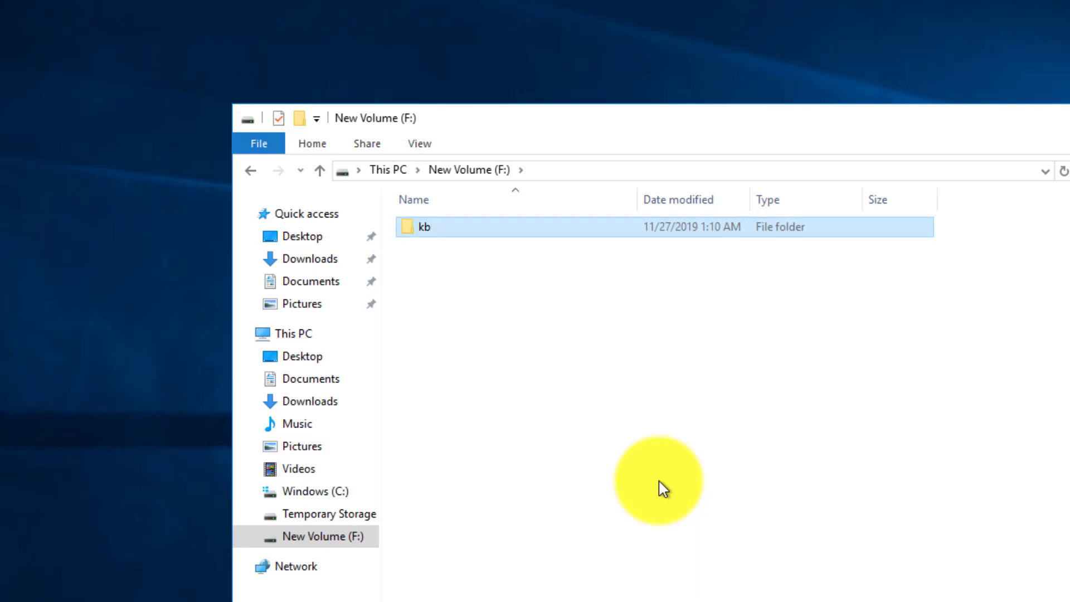
click(456, 324)
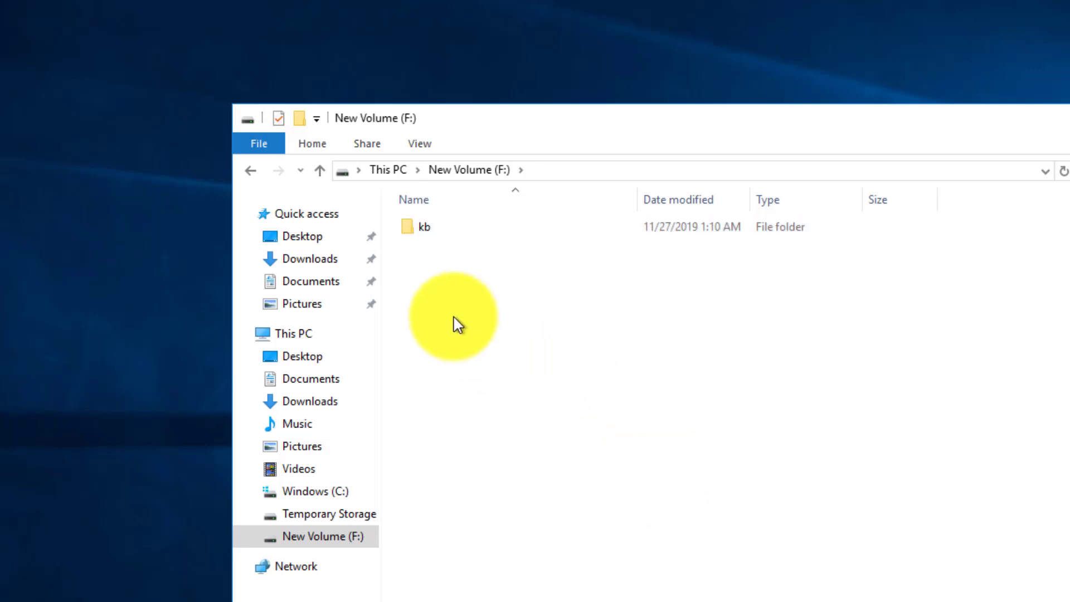
Share the kb folder on the network with the users already listed, keeping their permission levels
right_click(415, 239)
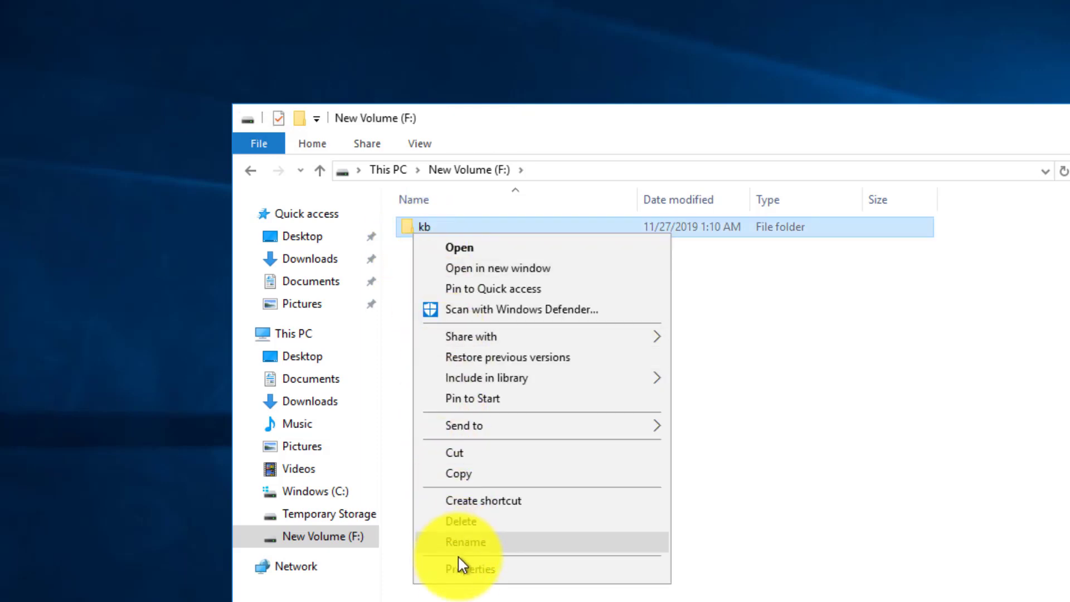
click(460, 568)
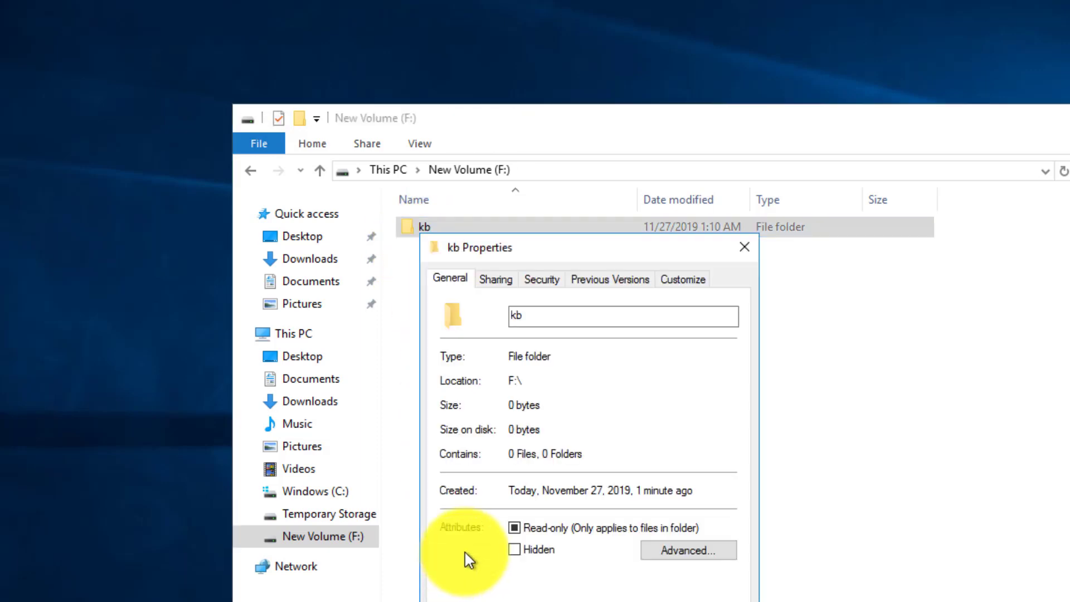
click(503, 283)
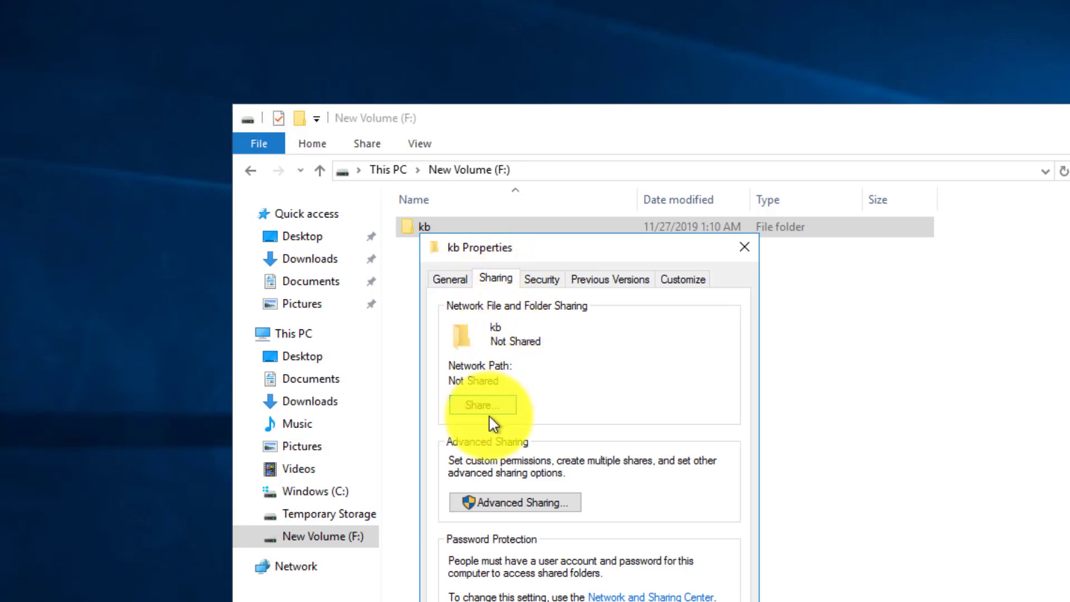
click(483, 405)
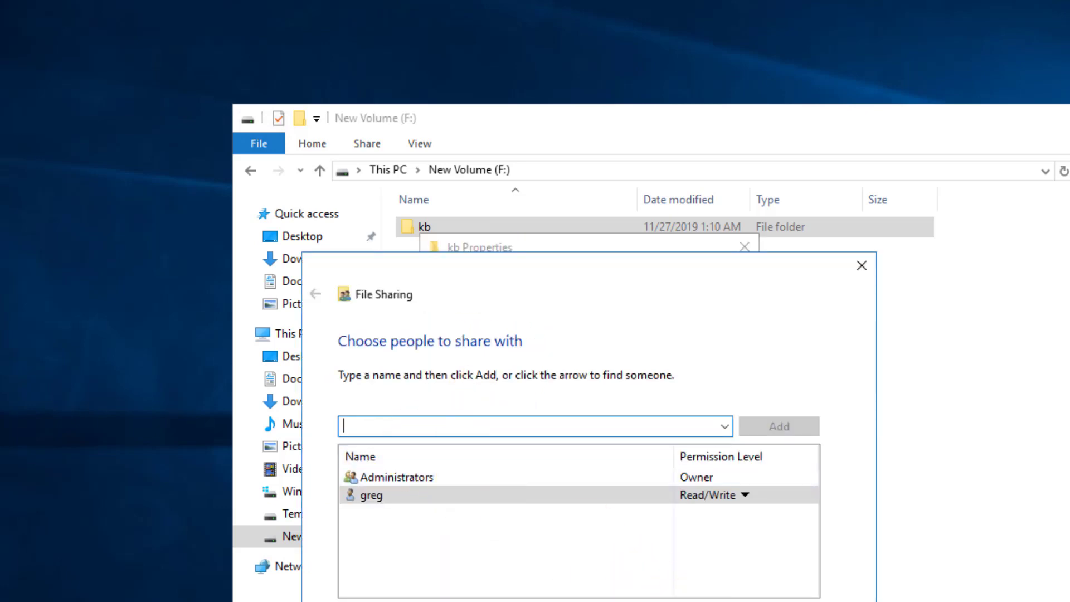
click(741, 601)
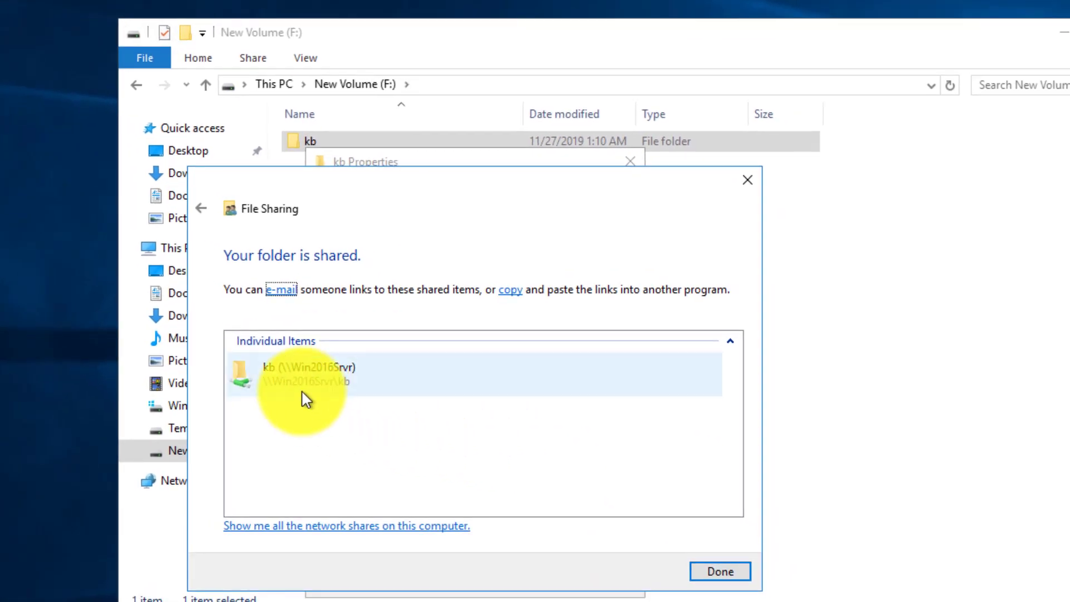
click(741, 571)
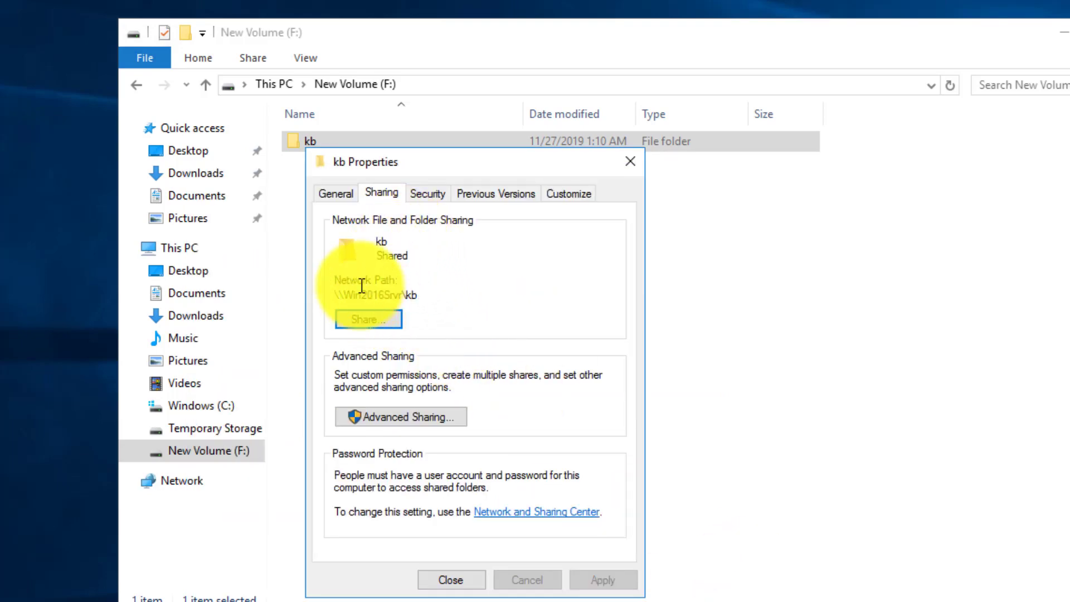
Copy the kb folder's network path \\Win2016Srvr\kb and close its properties
drag(433, 296, 332, 289)
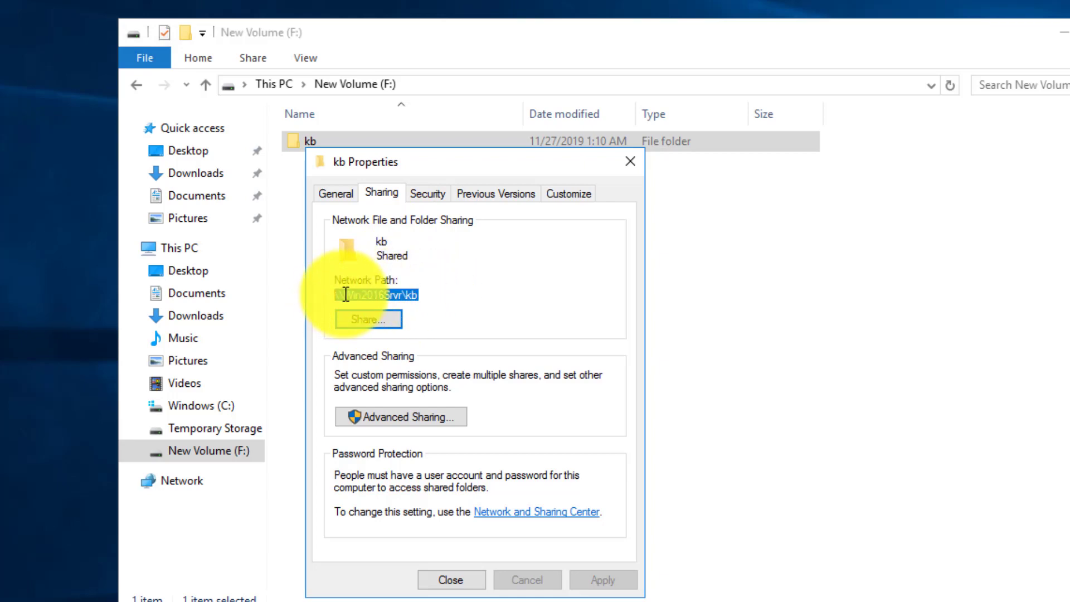
right_click(342, 295)
click(383, 350)
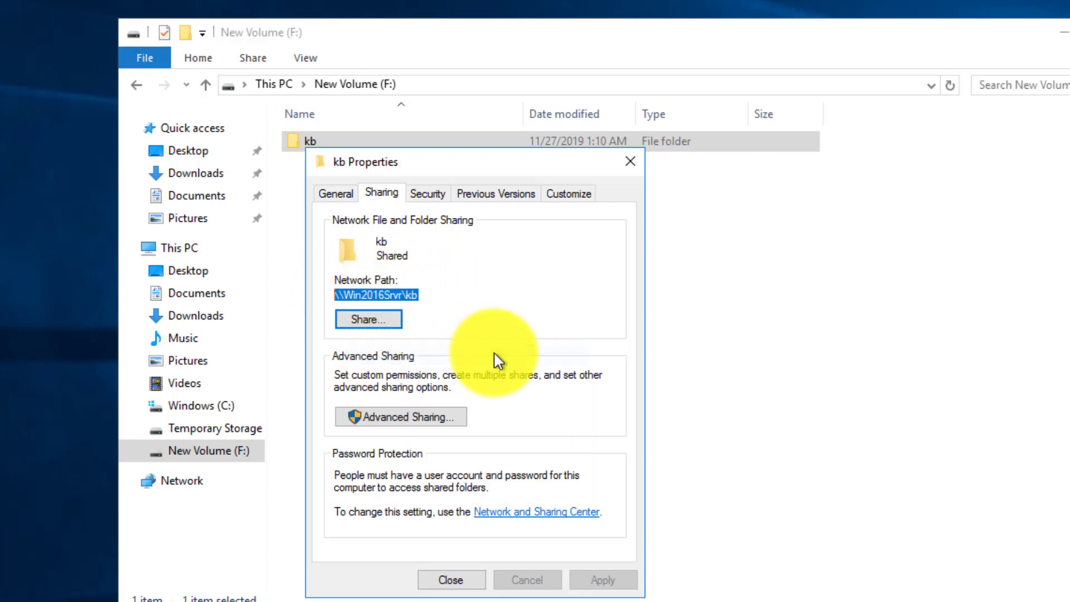
click(462, 582)
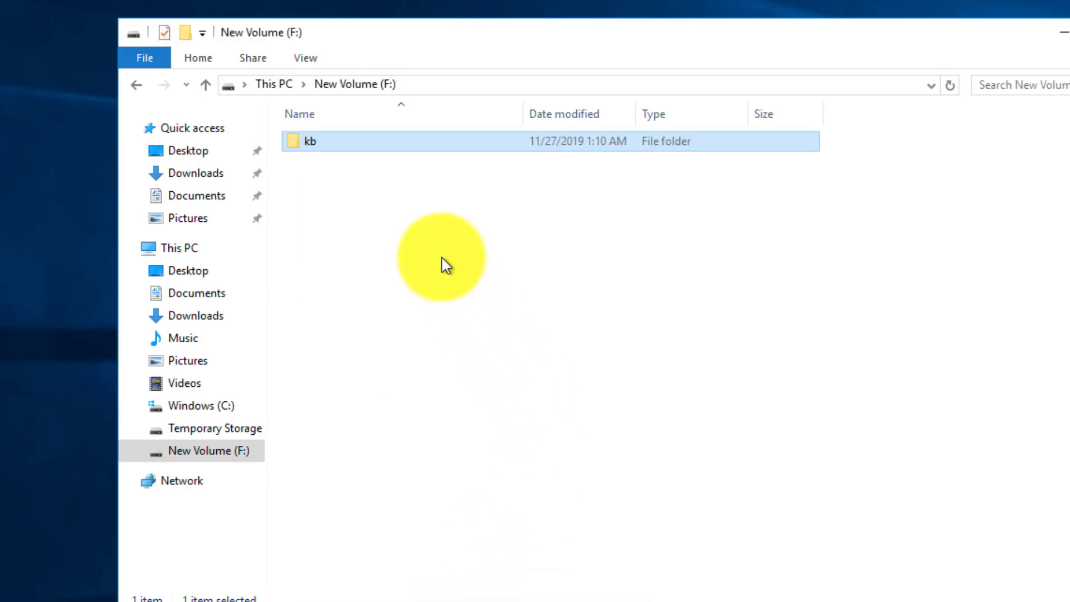
Create a new text document named Practice.txt on the New Volume (F:) drive, beside the kb folder
right_click(442, 258)
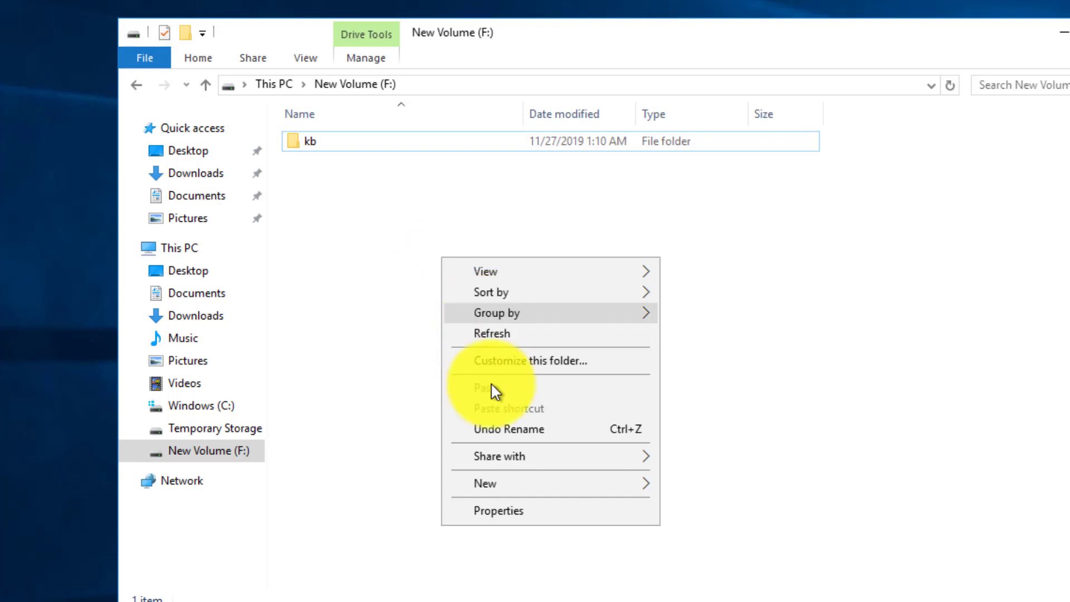
mouse_move(495, 488)
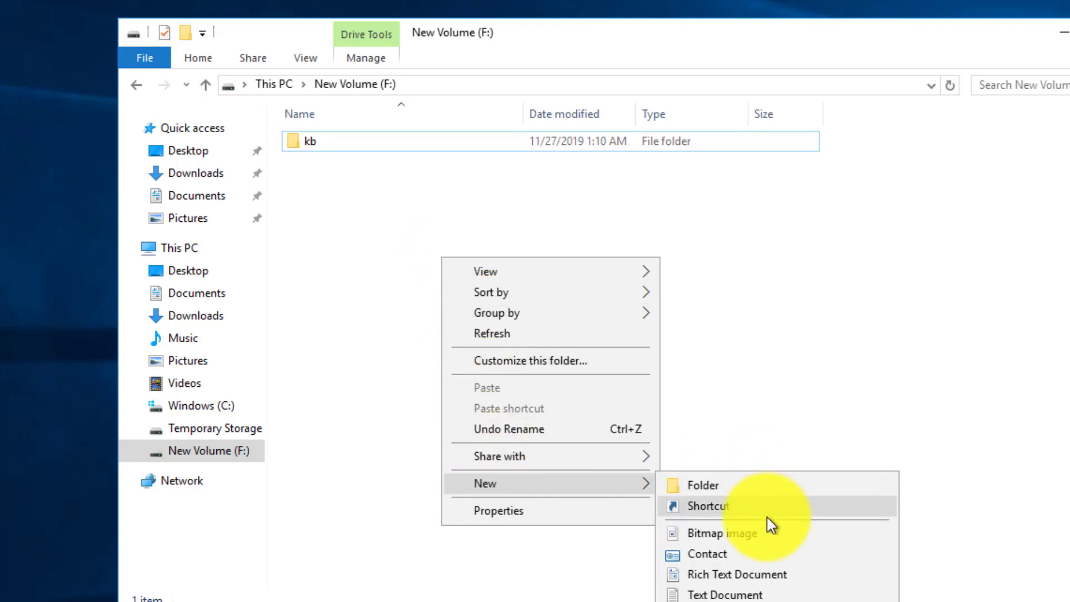
click(736, 594)
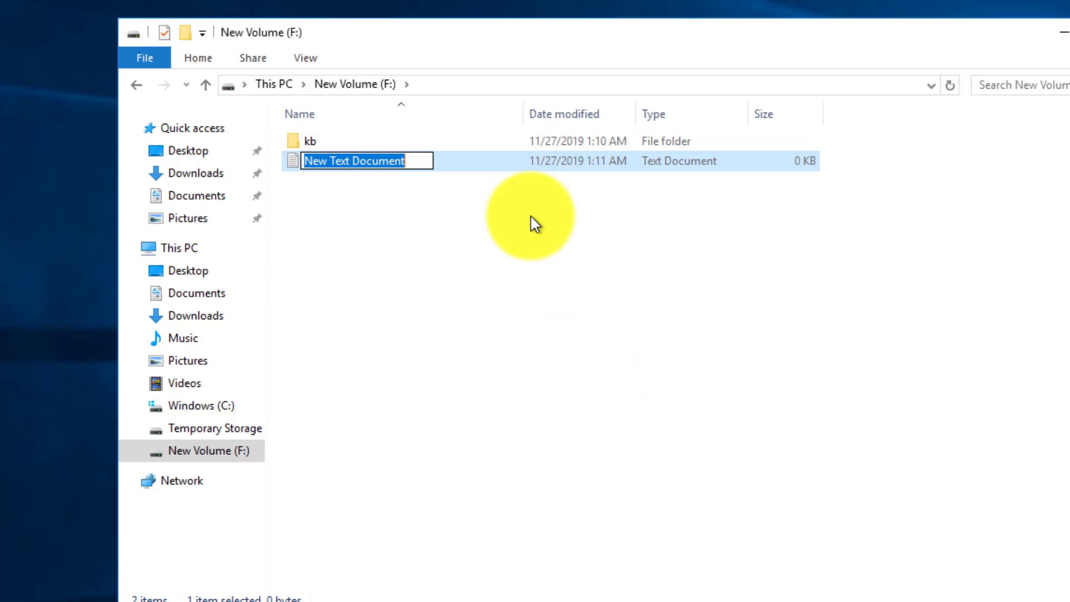
text(Practice.txt)
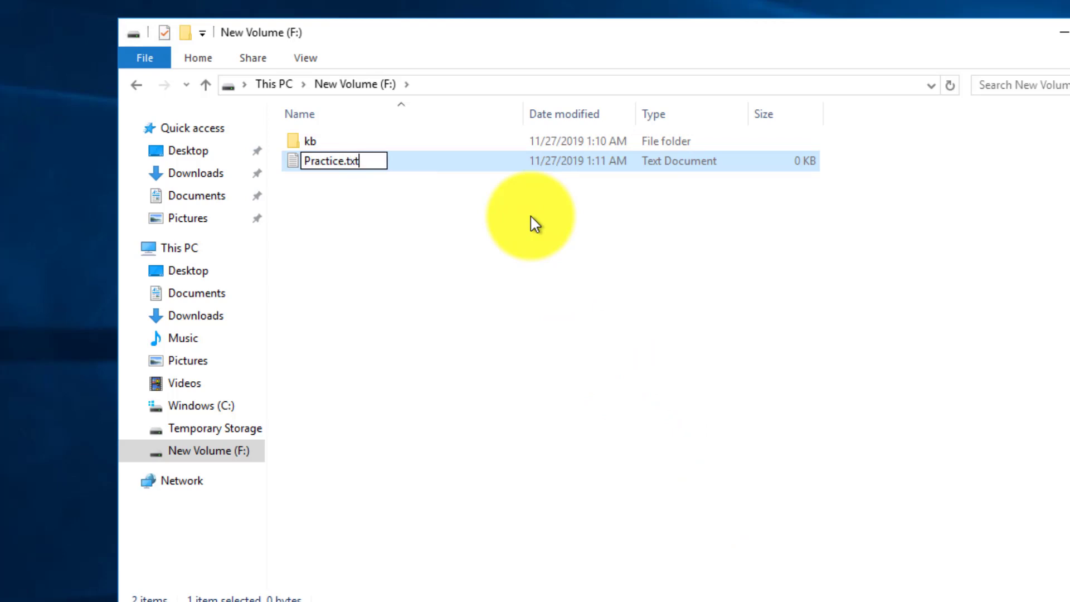
key(Return)
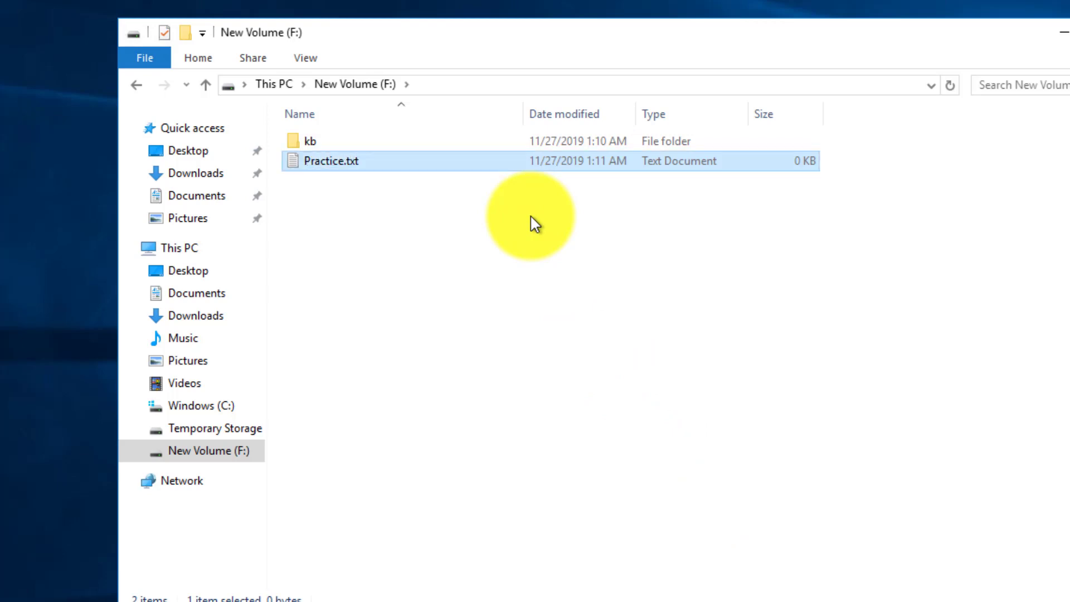
Write "Practice Hard." in Practice.txt, save it, and move the file into the kb folder
key(Return)
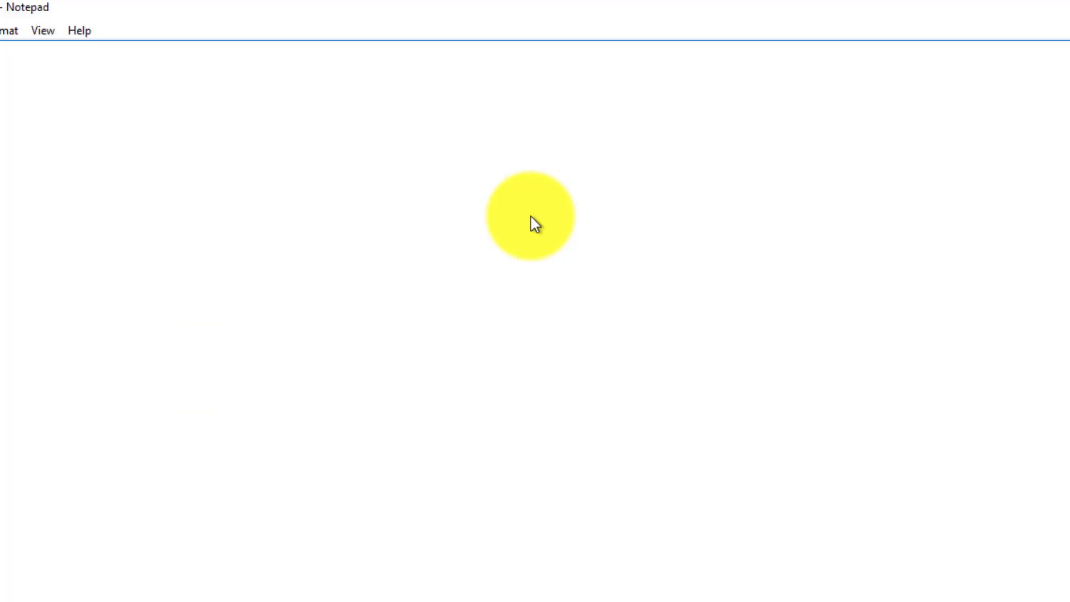
text(Hard.)
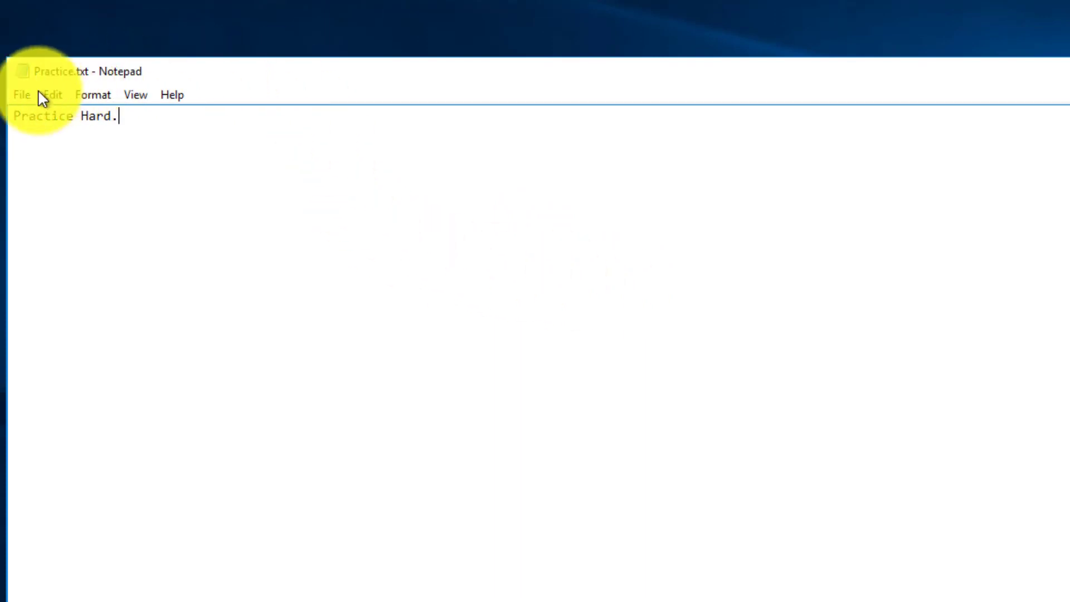
click(20, 94)
click(42, 162)
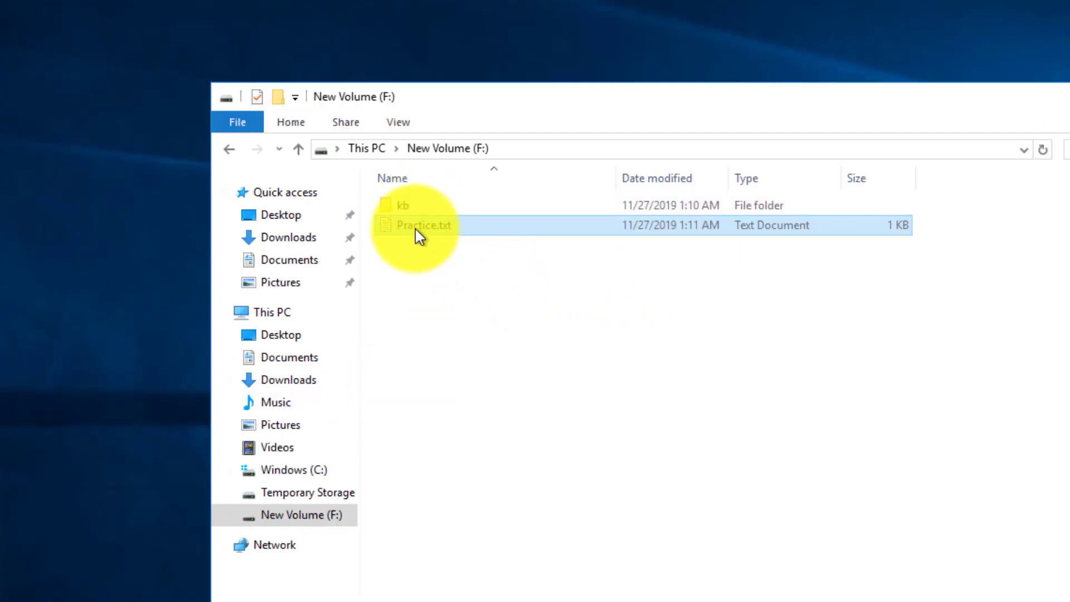
drag(419, 237, 420, 209)
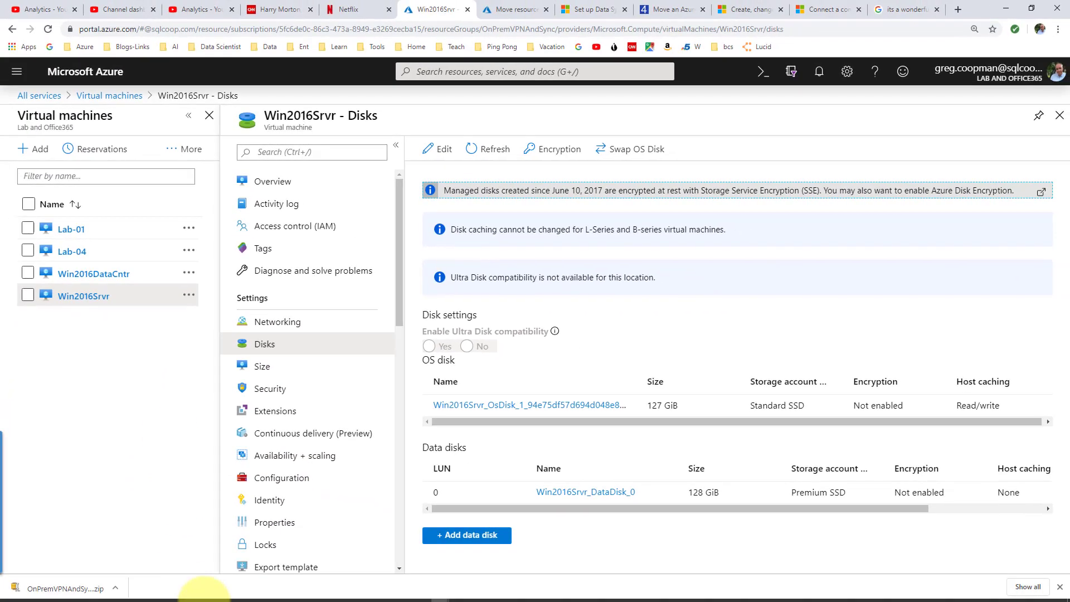
In the local computer's File Explorer, map drive X: to \\Win2016Srvr\kb, reconnecting at sign-in and using different credentials
mouse_move(203, 593)
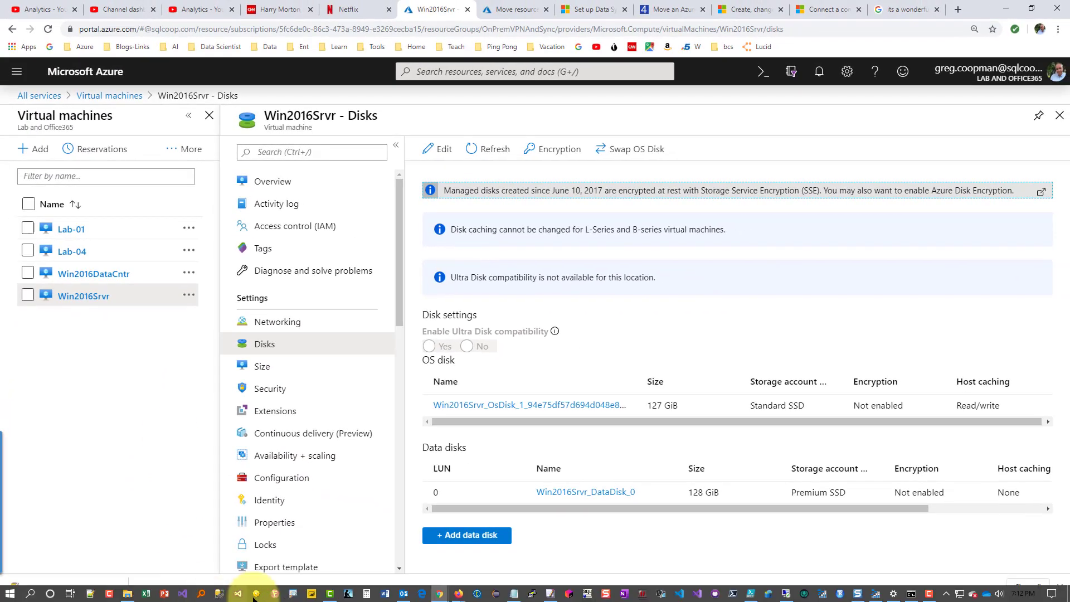
click(129, 593)
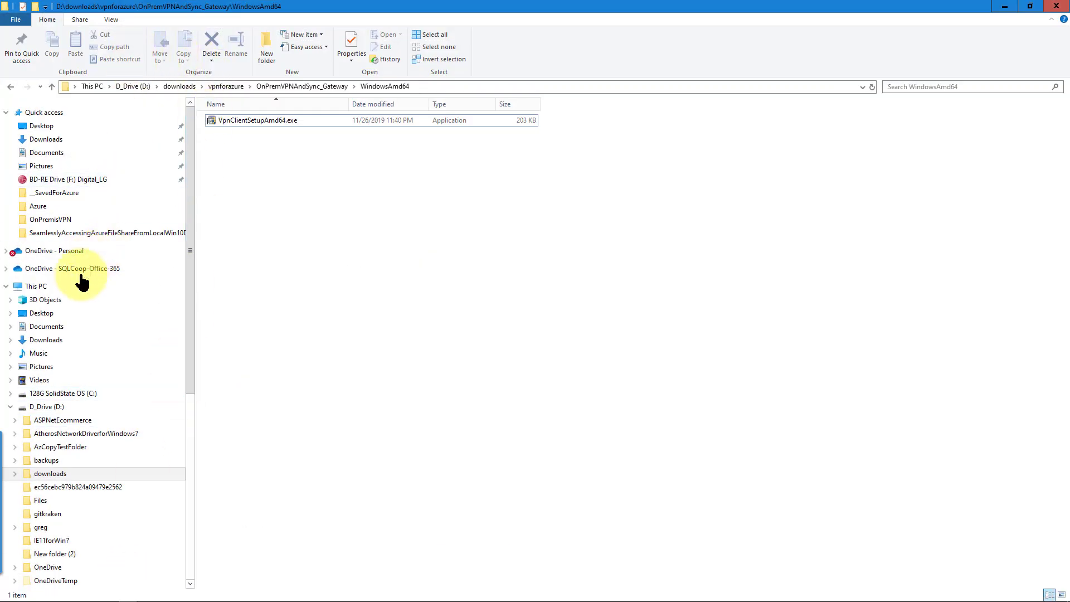
click(20, 287)
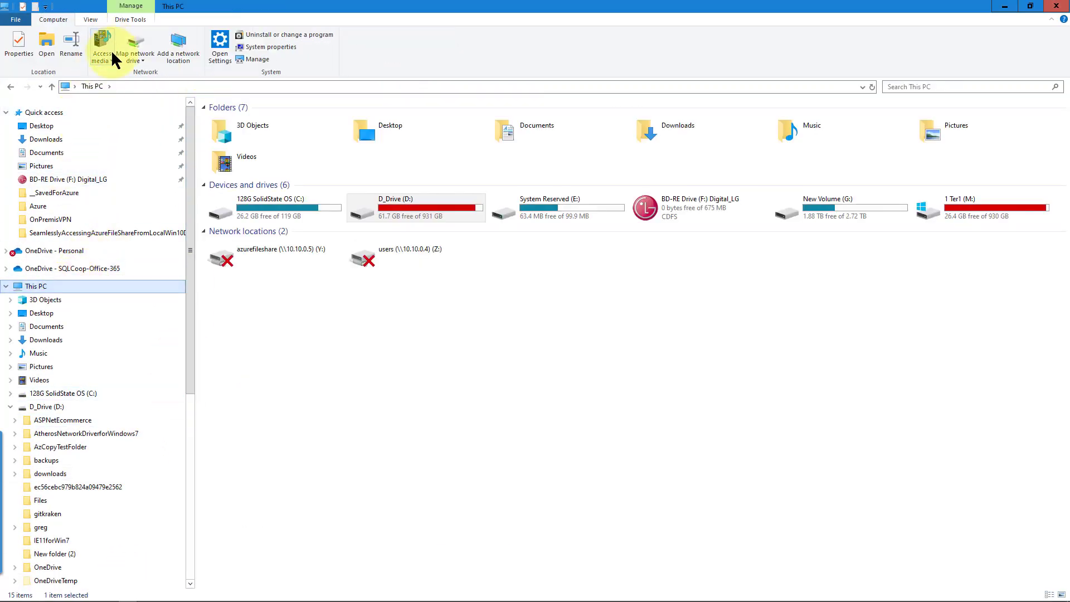
click(129, 58)
click(148, 72)
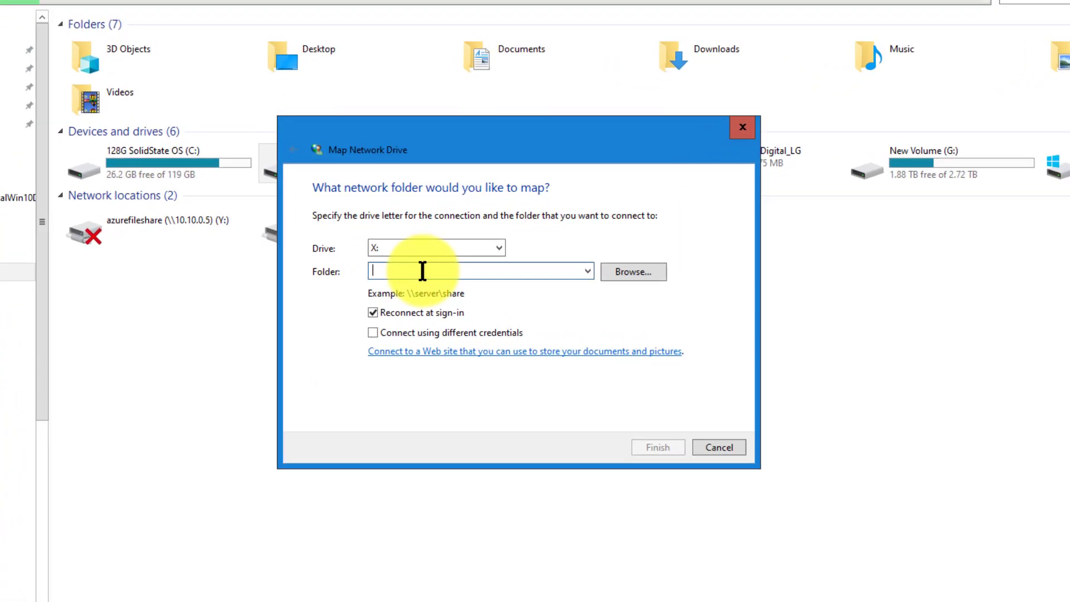
right_click(466, 285)
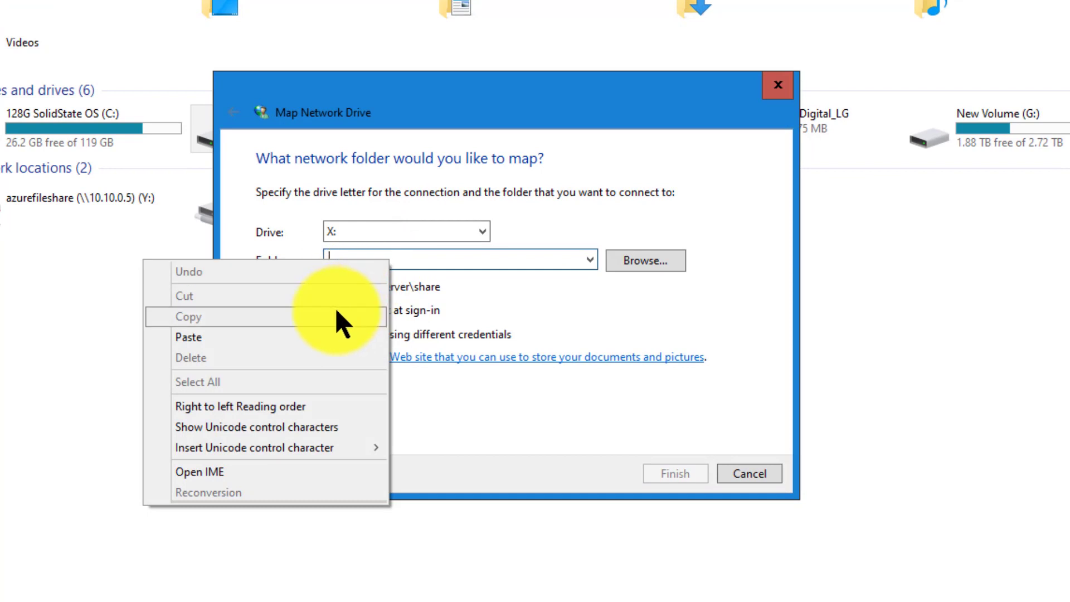
click(329, 337)
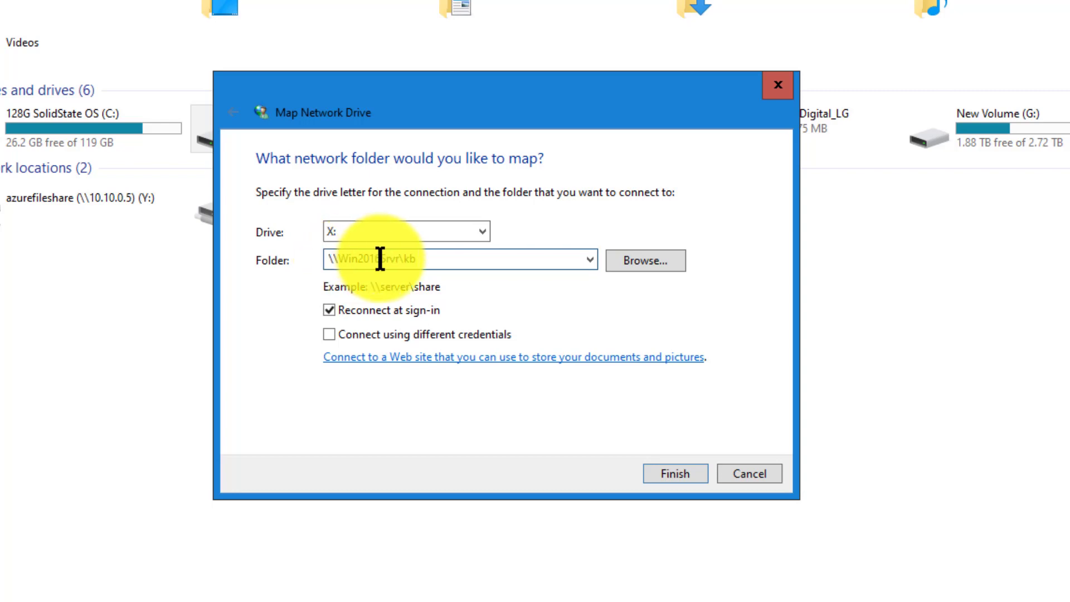
click(416, 336)
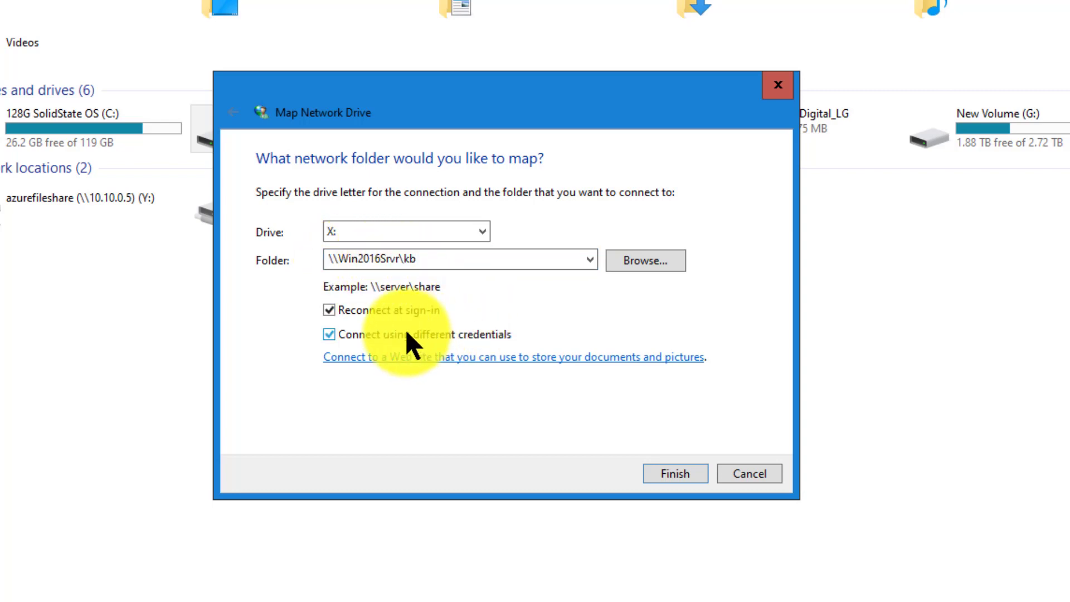
click(681, 476)
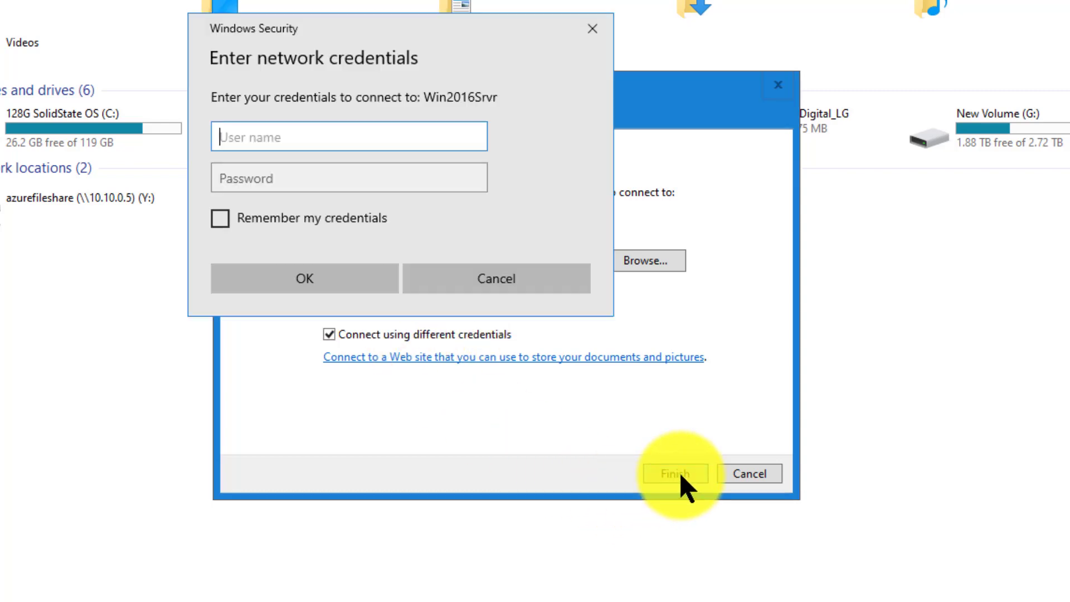
Try to connect to Win2016Srvr with the user name and account password, and dismiss the repeated credentials request
text(greg)
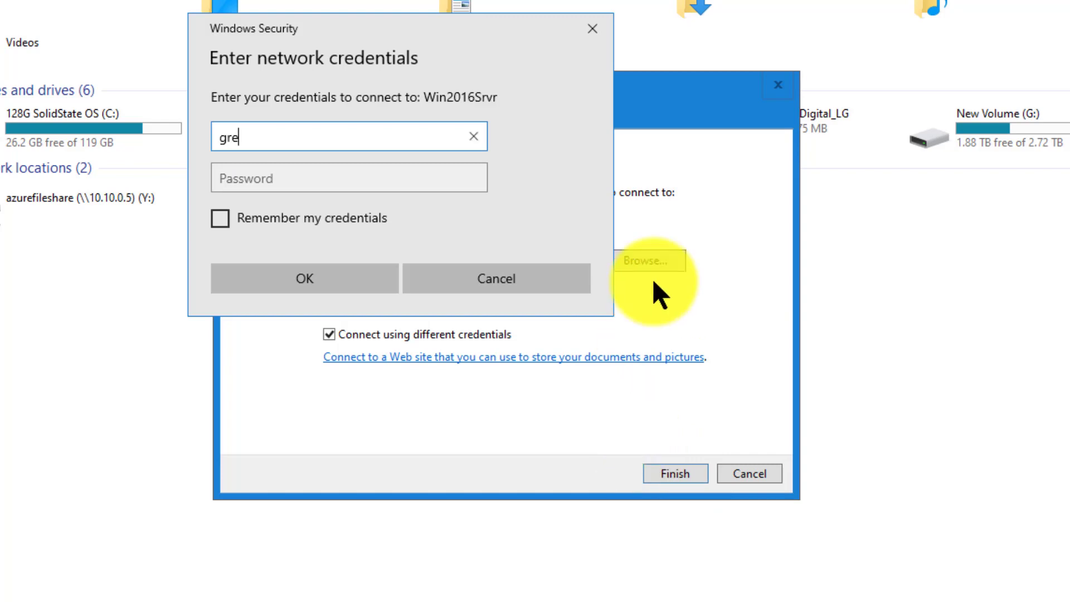
key(Tab)
right_click(239, 188)
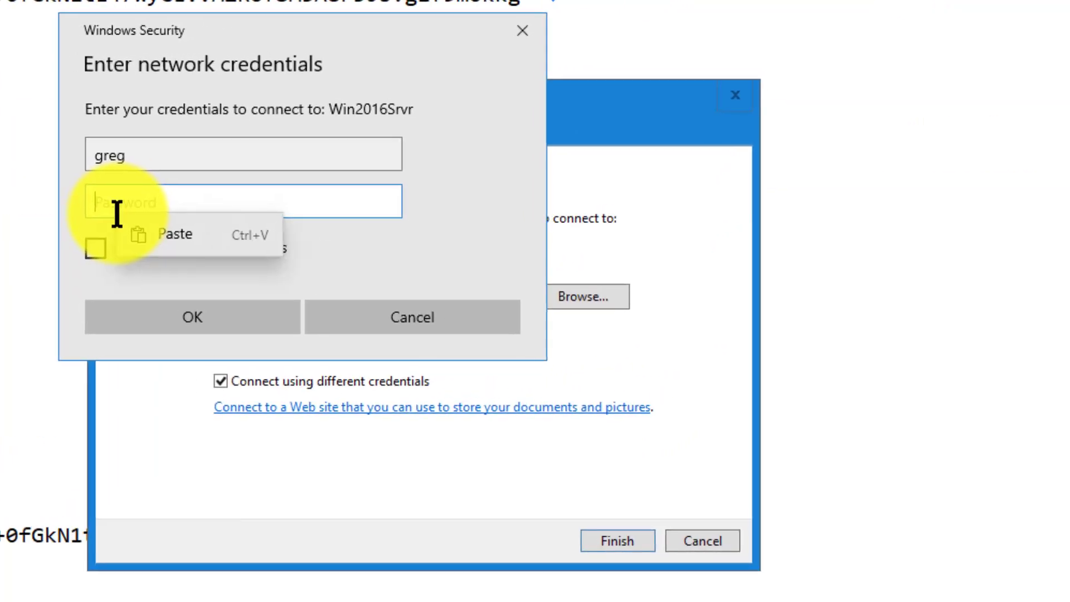
click(153, 236)
click(186, 316)
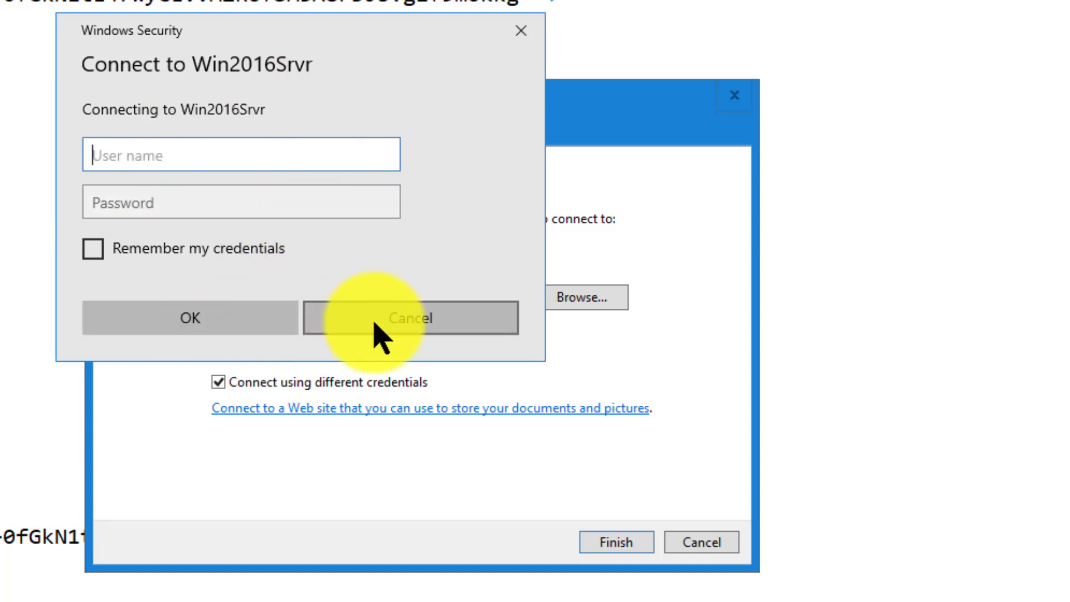
click(401, 325)
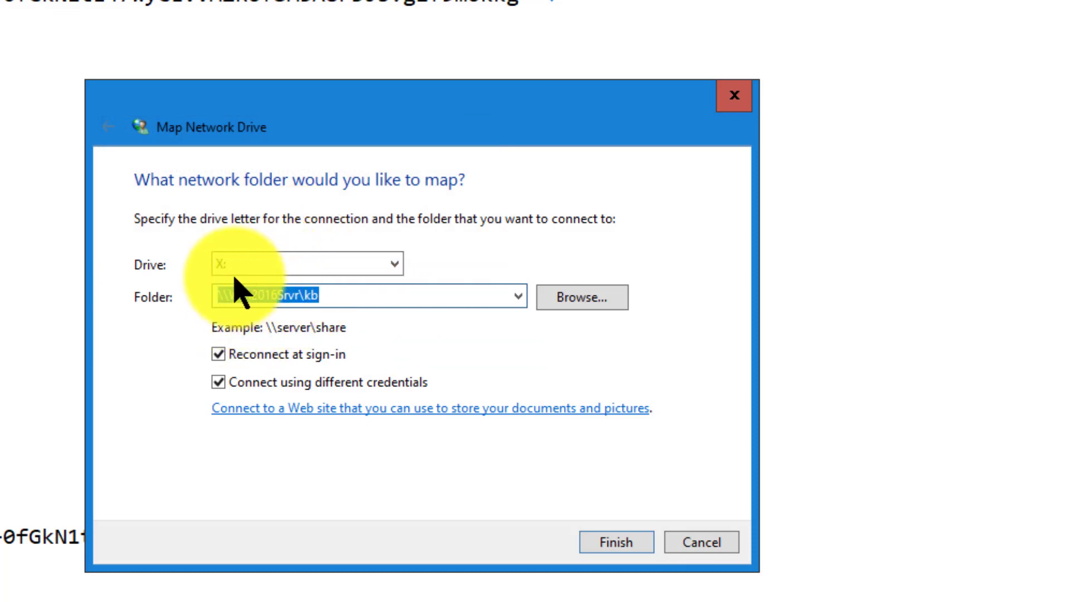
Replace the server name in the folder path with the private IP, making it \\10.1.0.4\kb, and submit the drive mapping
click(266, 289)
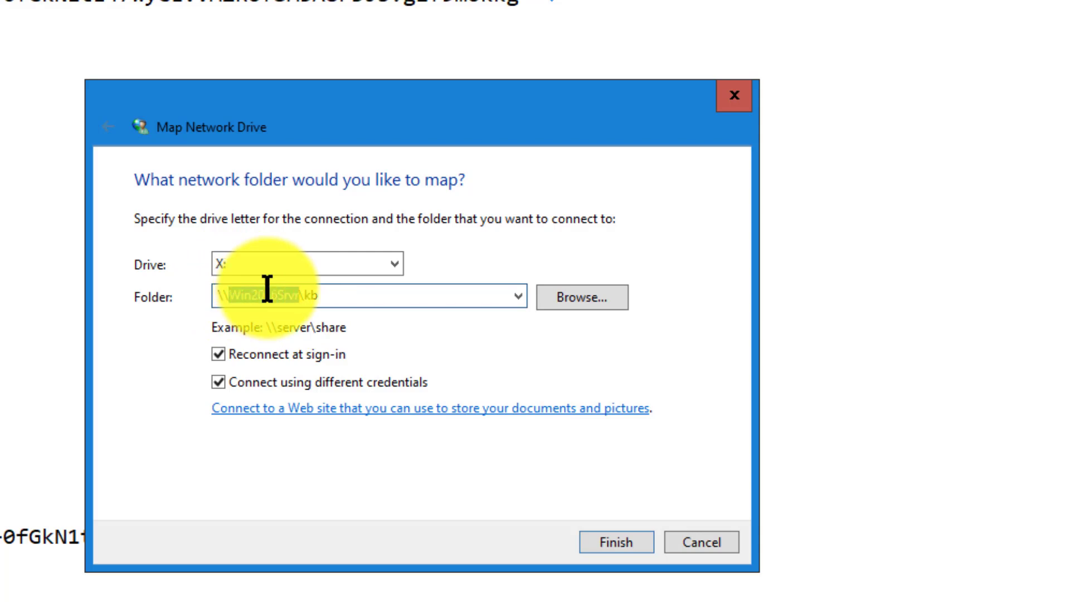
text(10.0)
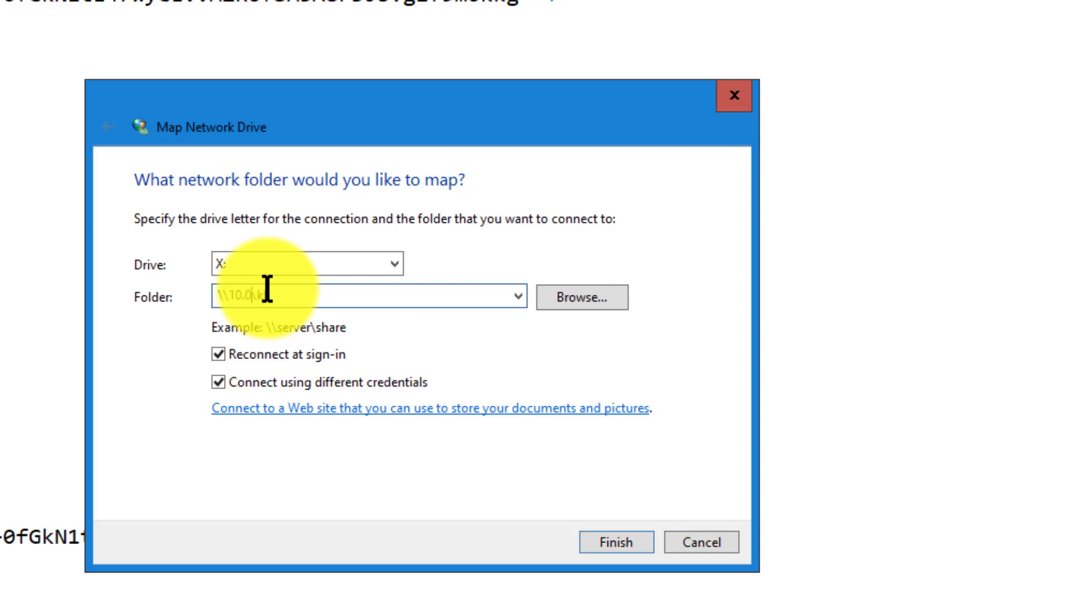
text(.0.4)
key(BackSpace)
key(BackSpace)
text(1)
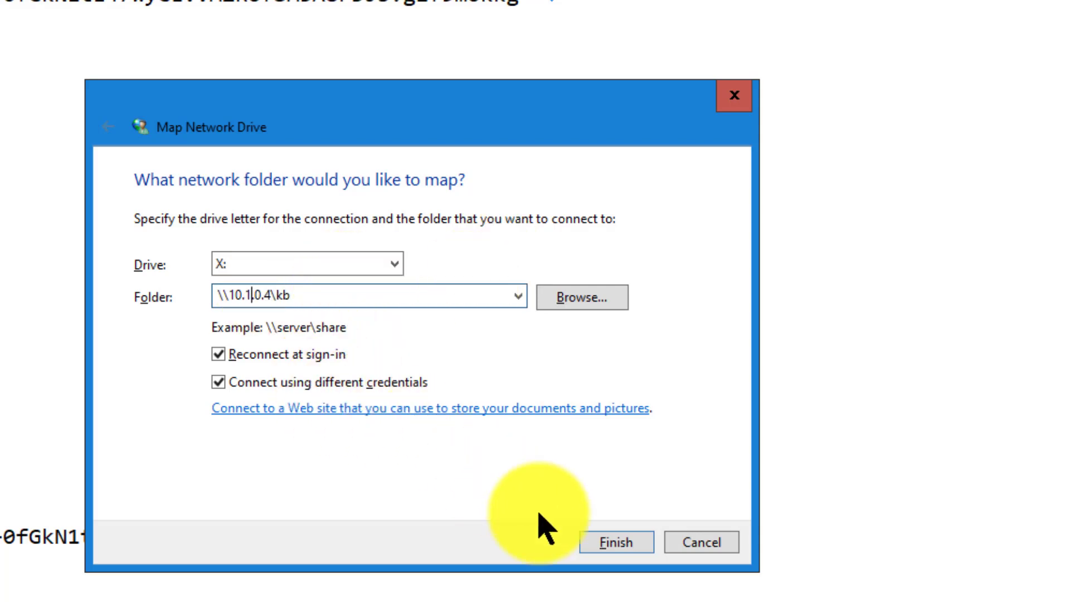
click(609, 542)
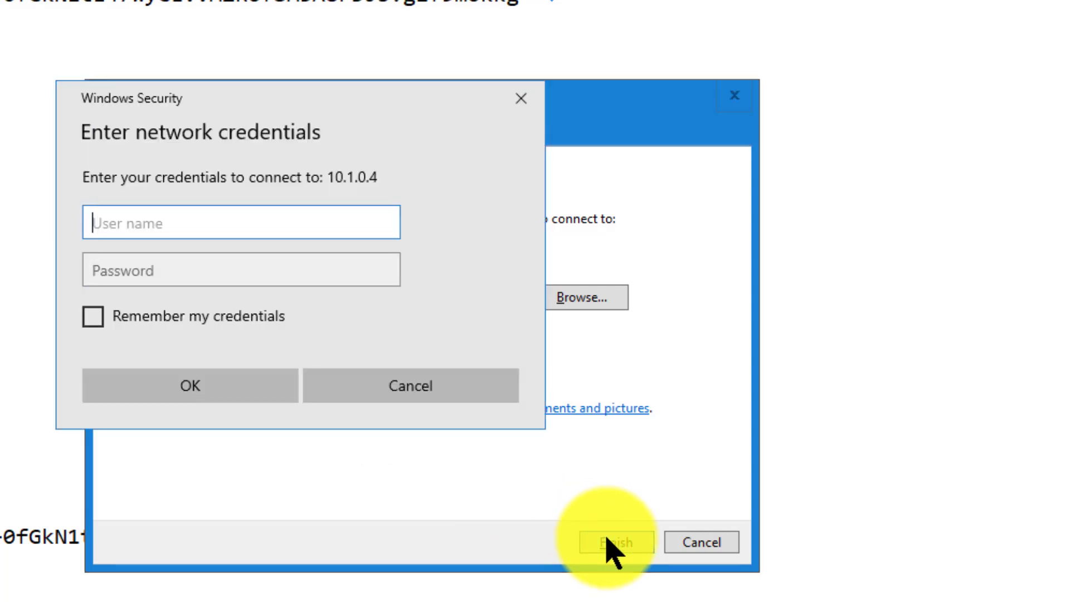
Authenticate to 10.1.0.4 with the user name and account password to finish mapping the kb share
text(greg)
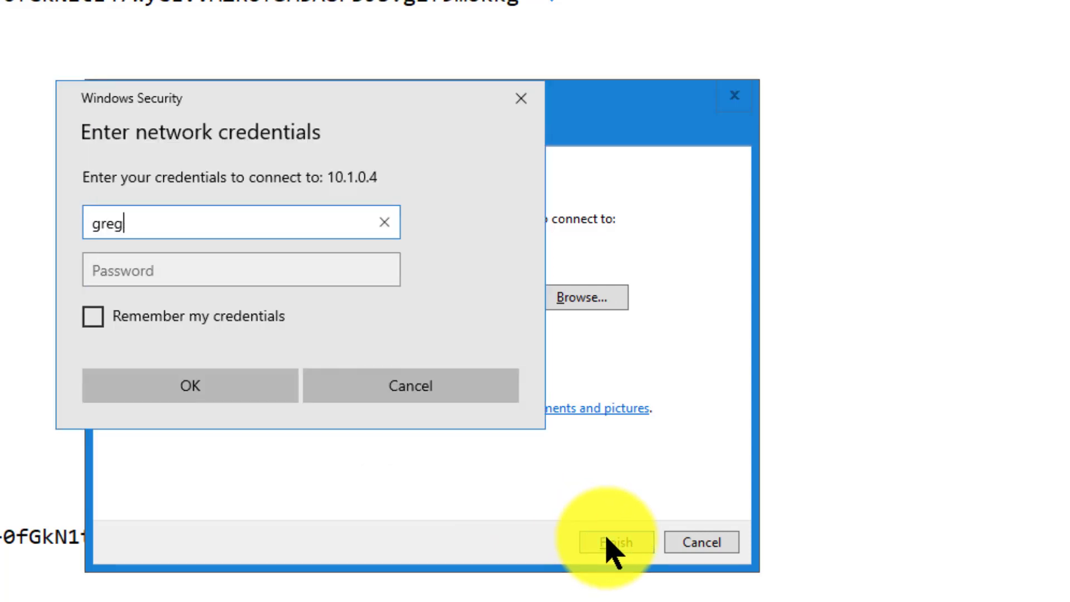
key(Tab)
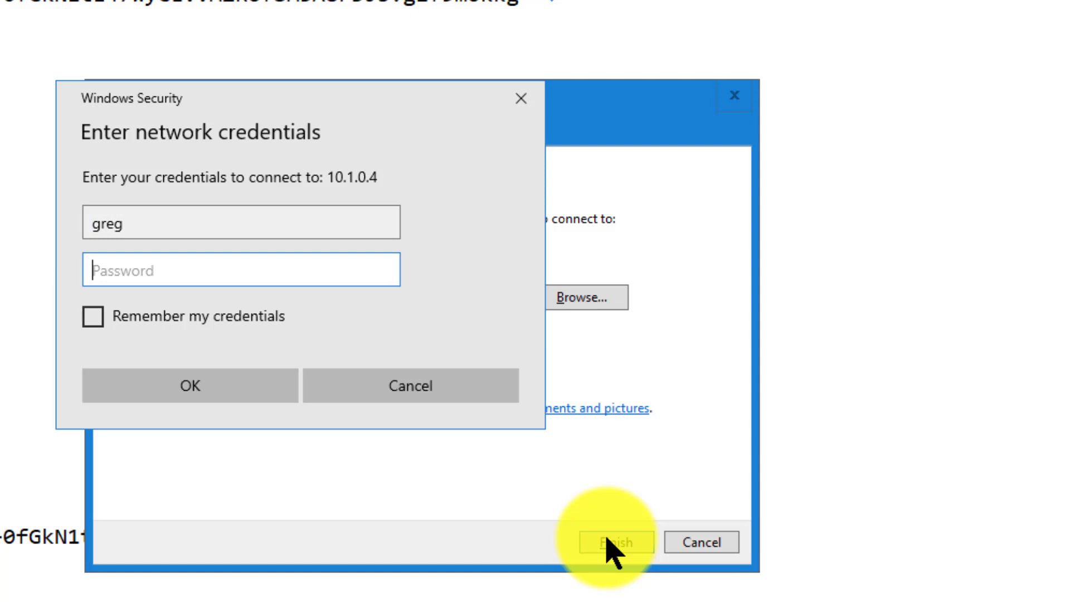
right_click(293, 270)
click(321, 301)
click(186, 393)
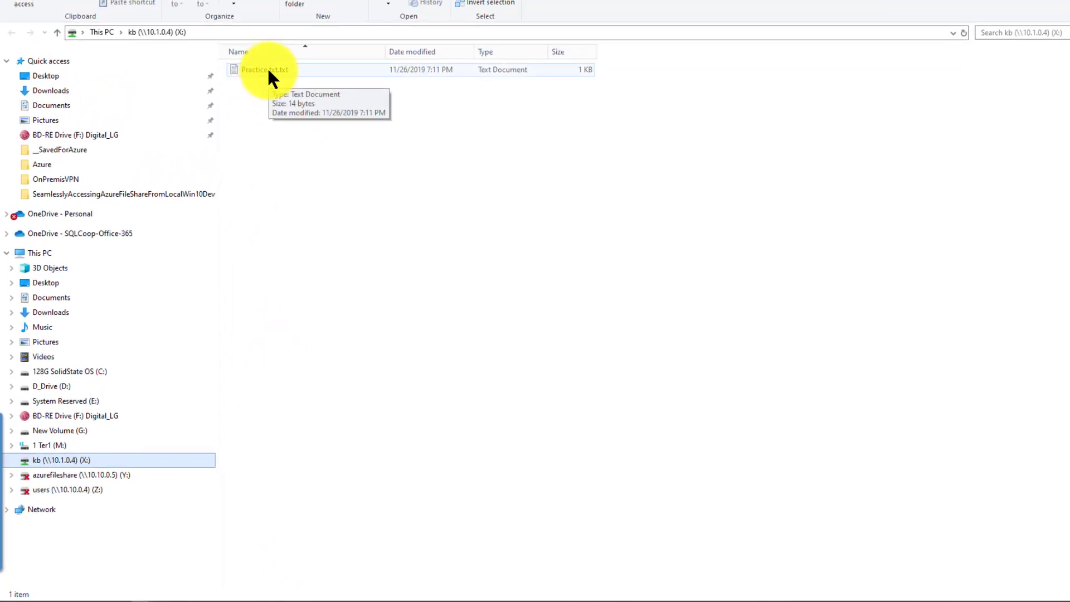
Open Practice.txt.txt from the mapped kb (X:) drive to read its contents, and close it
double_click(268, 70)
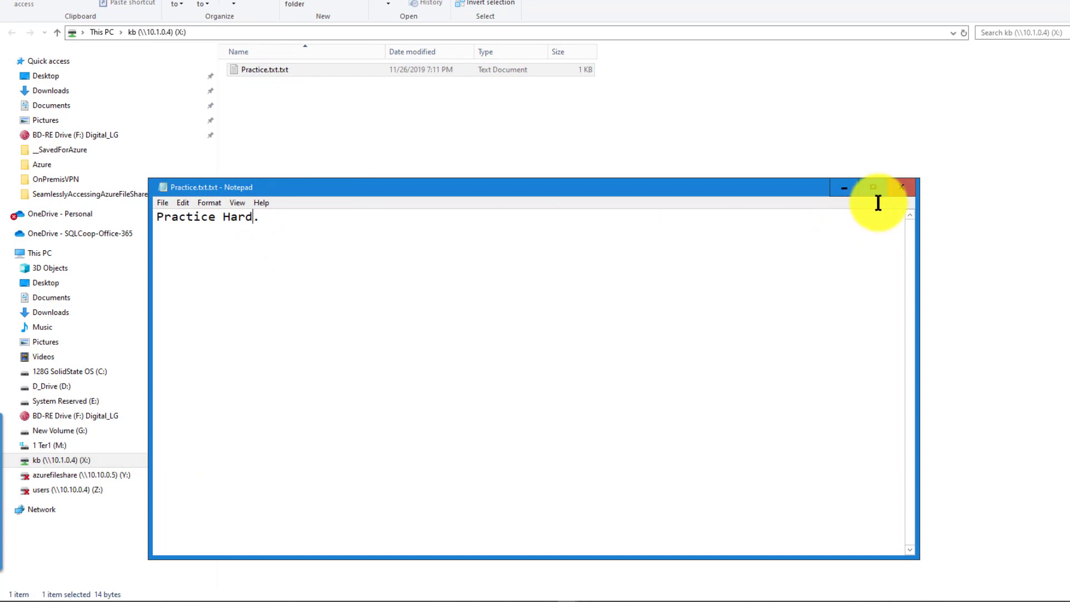
click(899, 187)
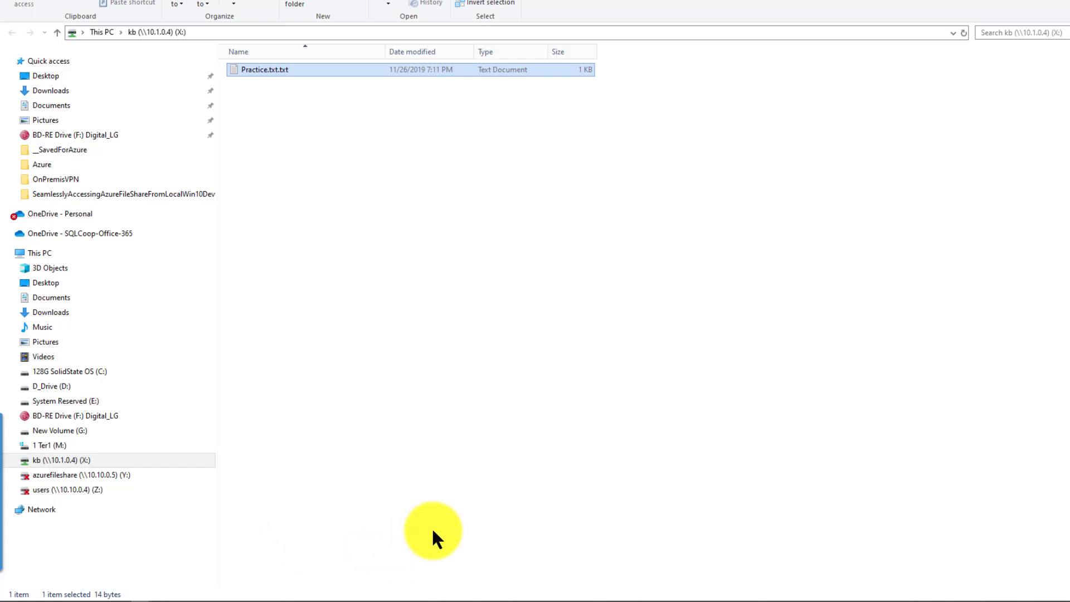
Disconnect the OnPremVPNandSync_Network VPN connection and close the VPN settings
mouse_move(1000, 593)
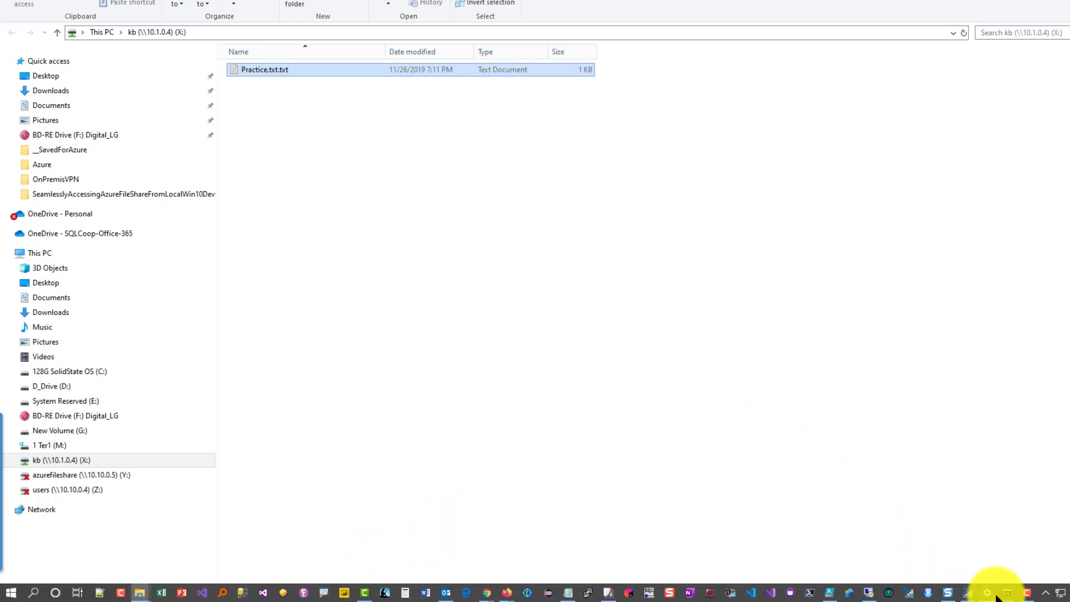
click(1059, 593)
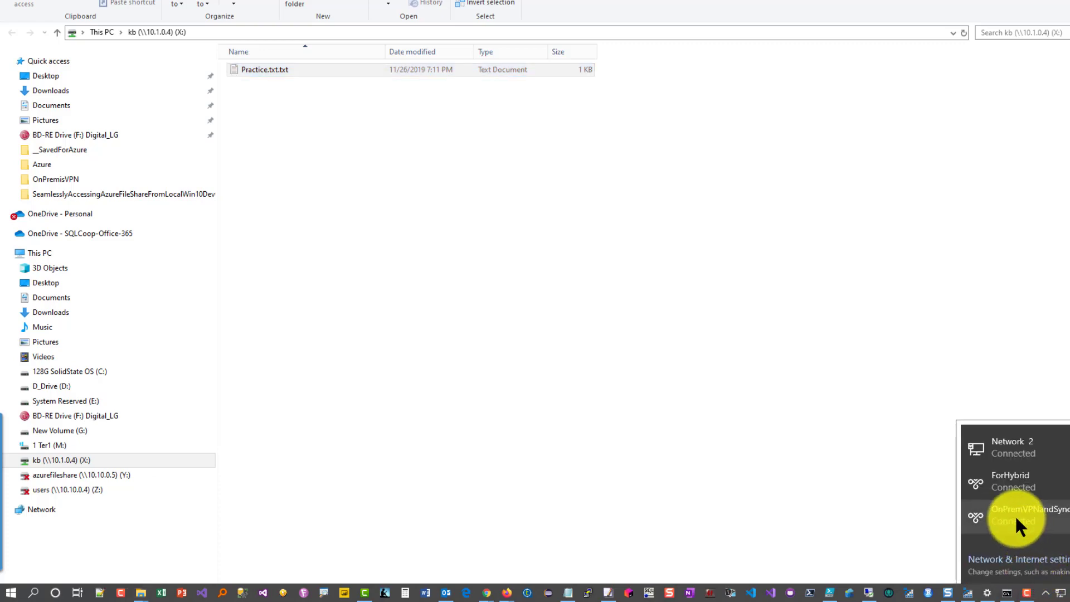
click(1014, 514)
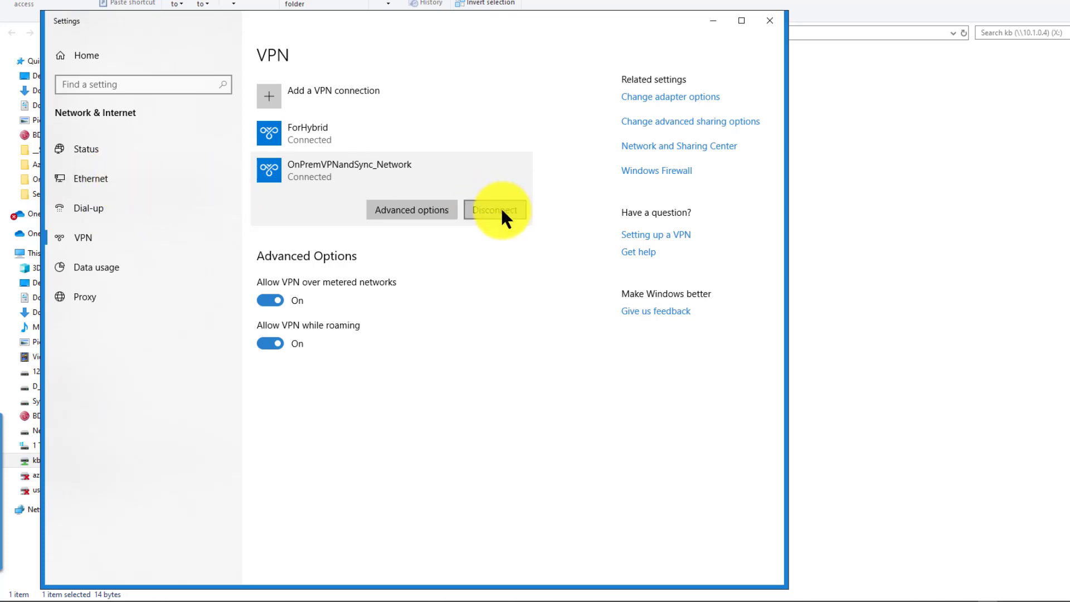
click(770, 18)
Test access to the kb (X:) drive without the VPN by trying to open Practice.txt.txt again
click(127, 460)
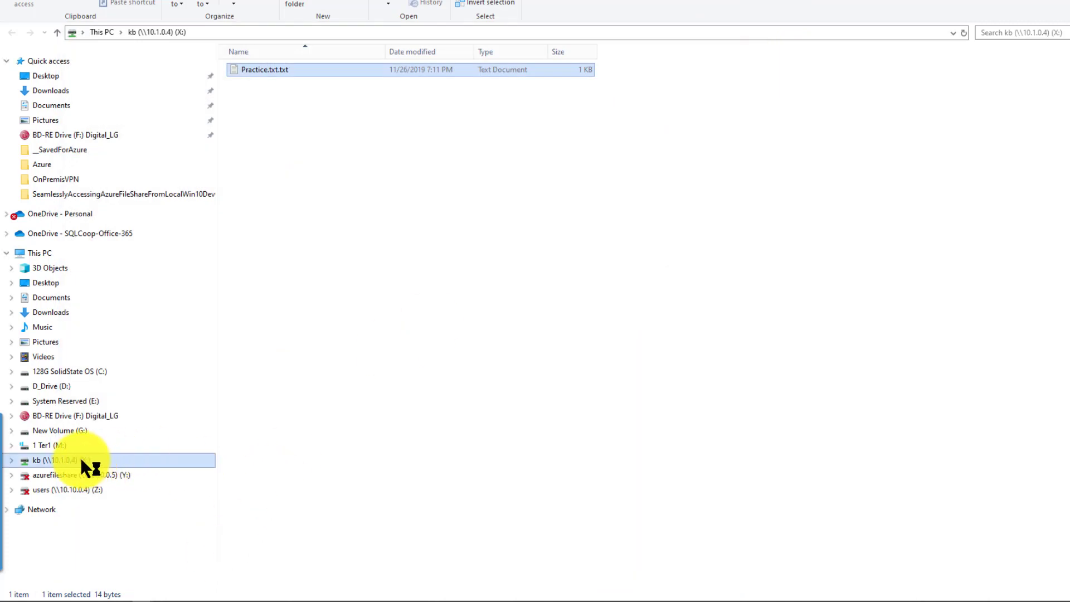
click(453, 332)
double_click(285, 69)
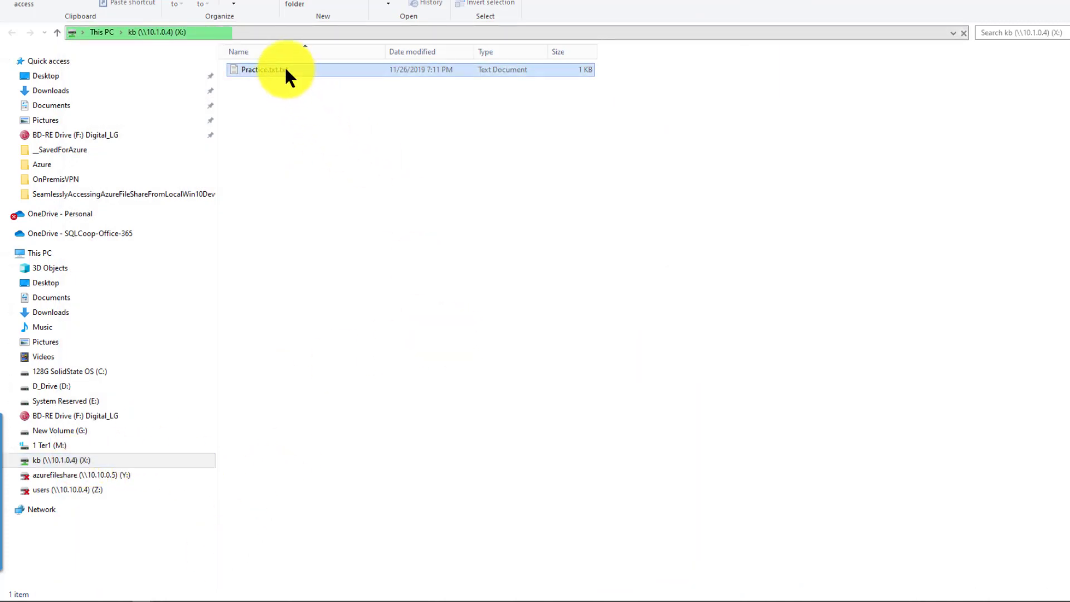